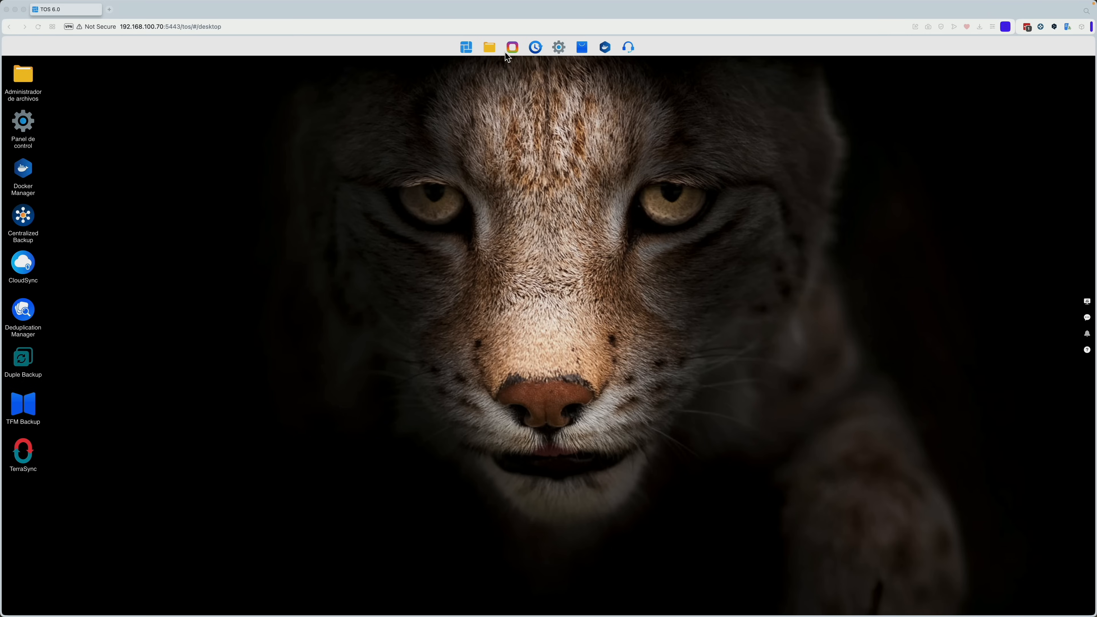
# Browse the full list of installed applications from start to end, and close the list.
pyautogui.click(511, 48)
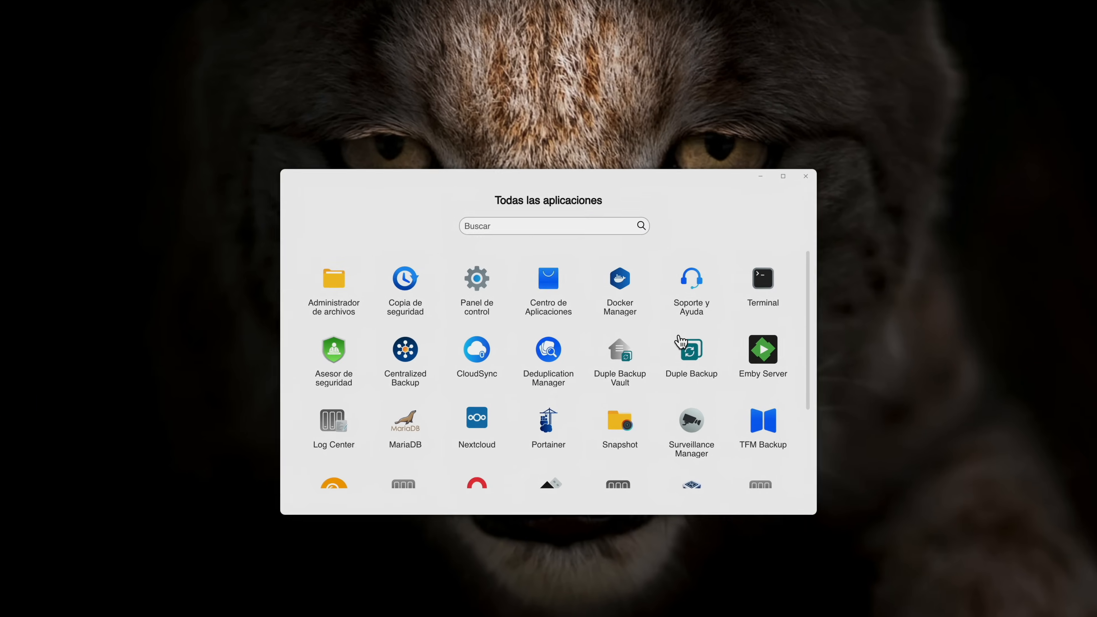
pyautogui.scroll(-2, 644, 333)
pyautogui.scroll(-1, 688, 344)
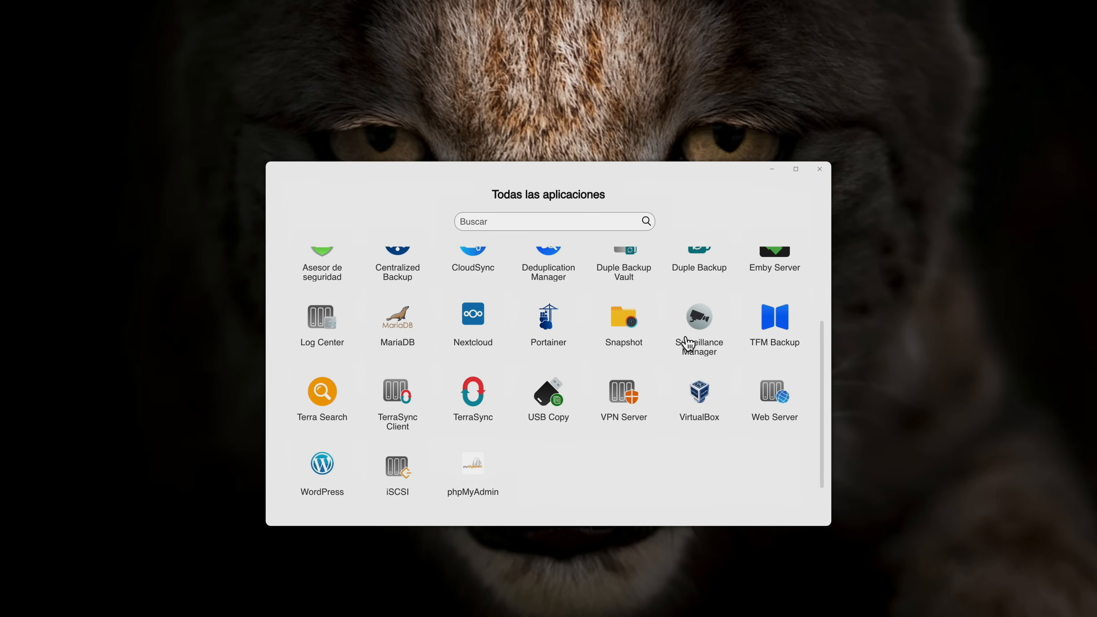
pyautogui.scroll(3, 688, 345)
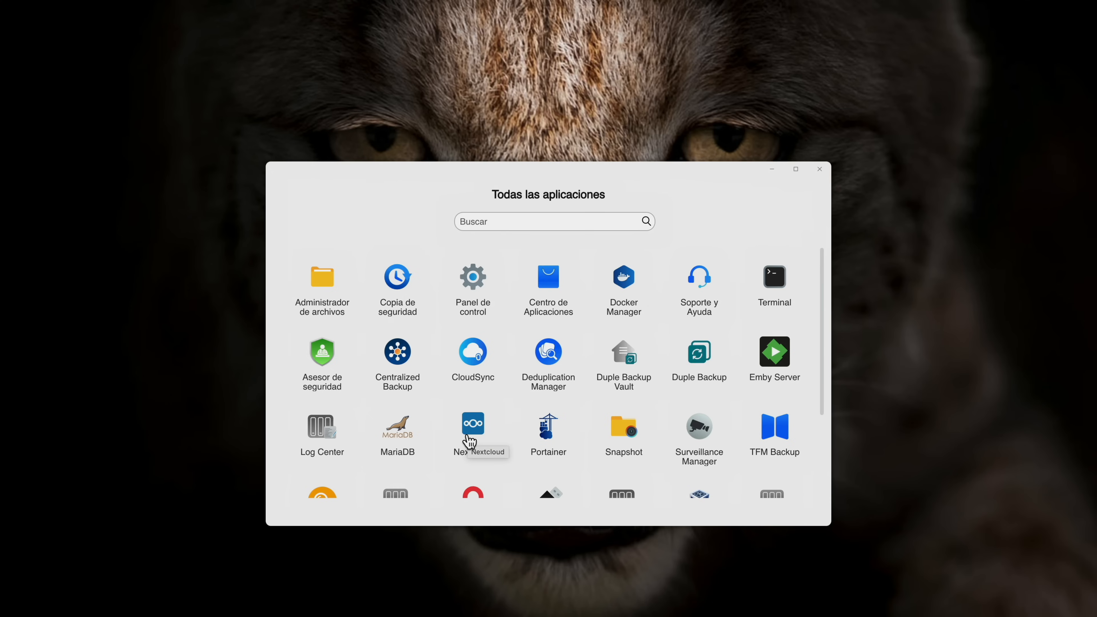
pyautogui.scroll(-3, 469, 441)
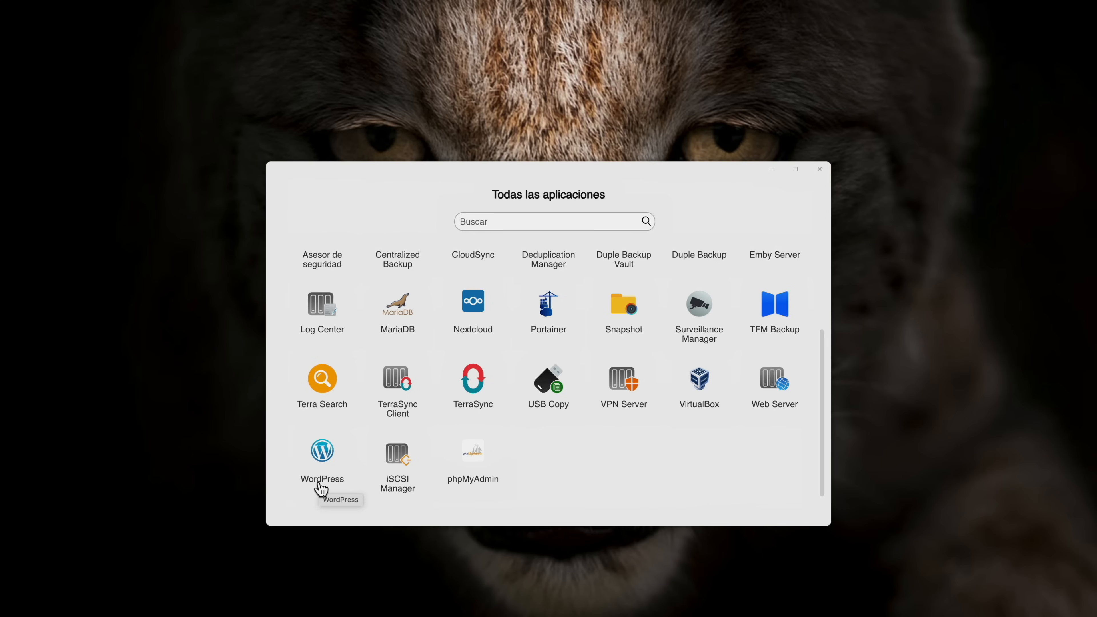
pyautogui.scroll(3, 412, 458)
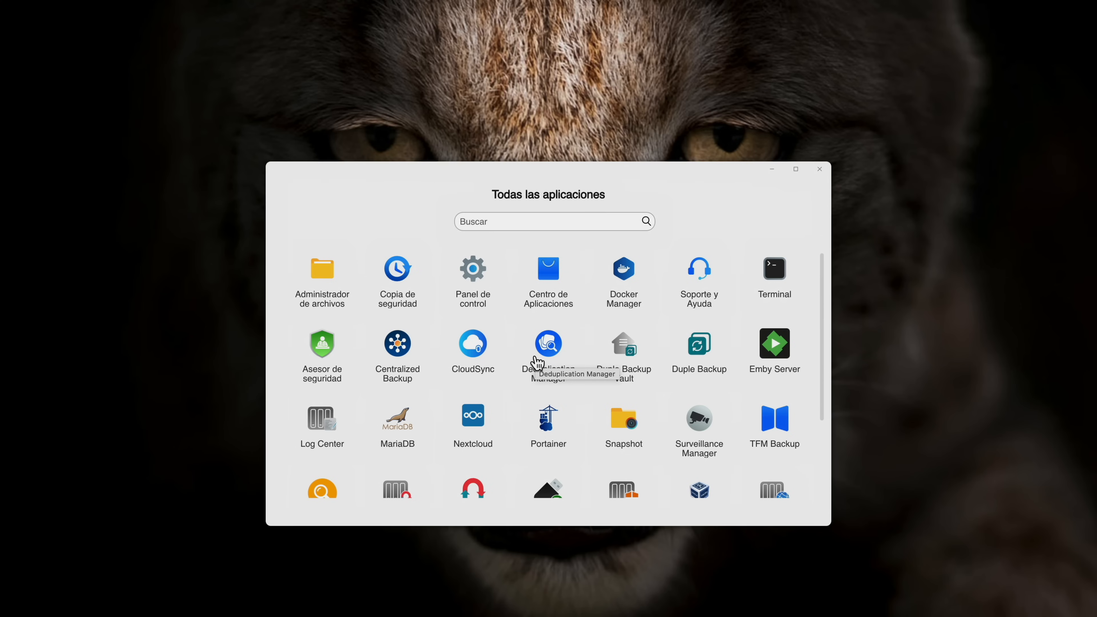
pyautogui.click(820, 169)
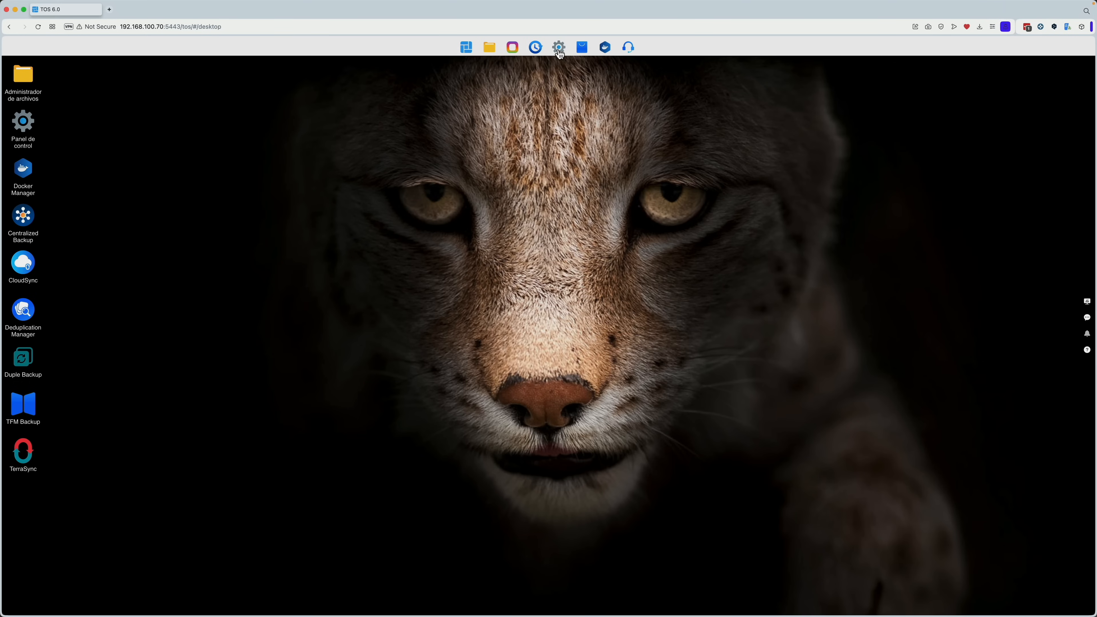
# Open the Control Panel, enlarge and reposition its window, and view the hard drive overview (Unidad de disco duro).
pyautogui.click(559, 51)
pyautogui.moveTo(738, 455); pyautogui.dragTo(931, 614)
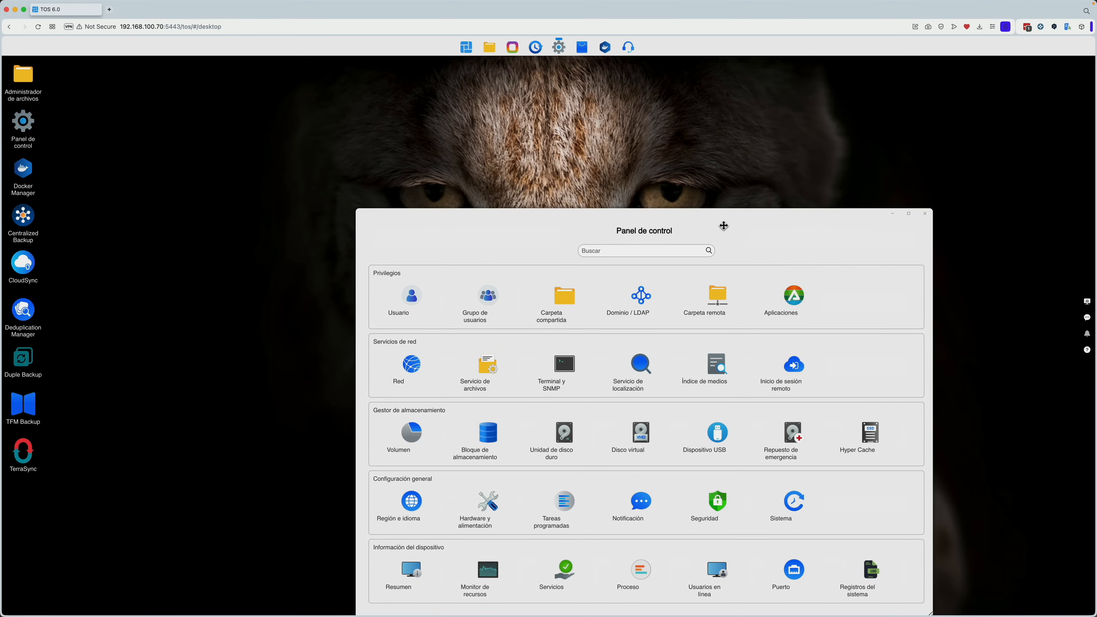
pyautogui.moveTo(723, 225); pyautogui.dragTo(658, 159)
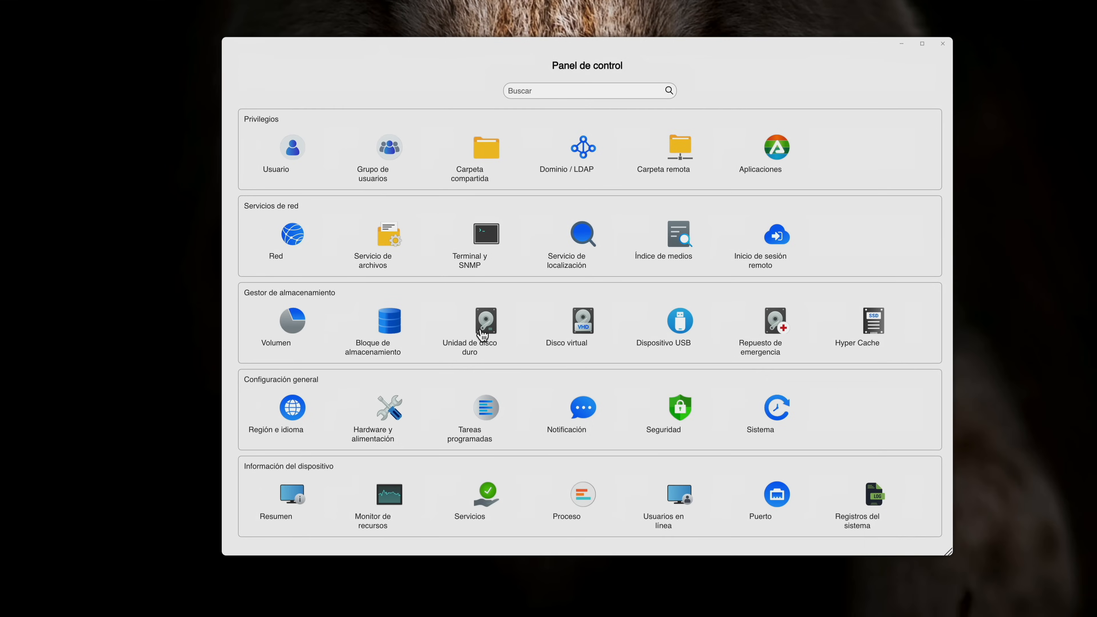
pyautogui.click(483, 335)
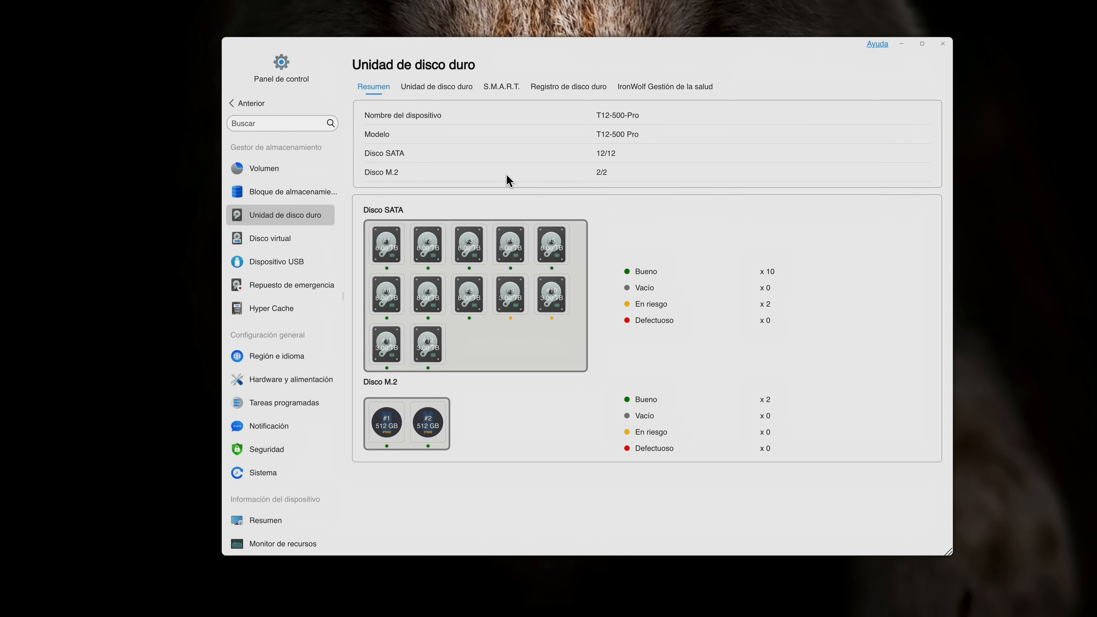
# Review the disk and allocation details of storage pools 1, 2 and 3 in Bloque de almacenamiento, collapsing each after viewing.
pyautogui.click(296, 192)
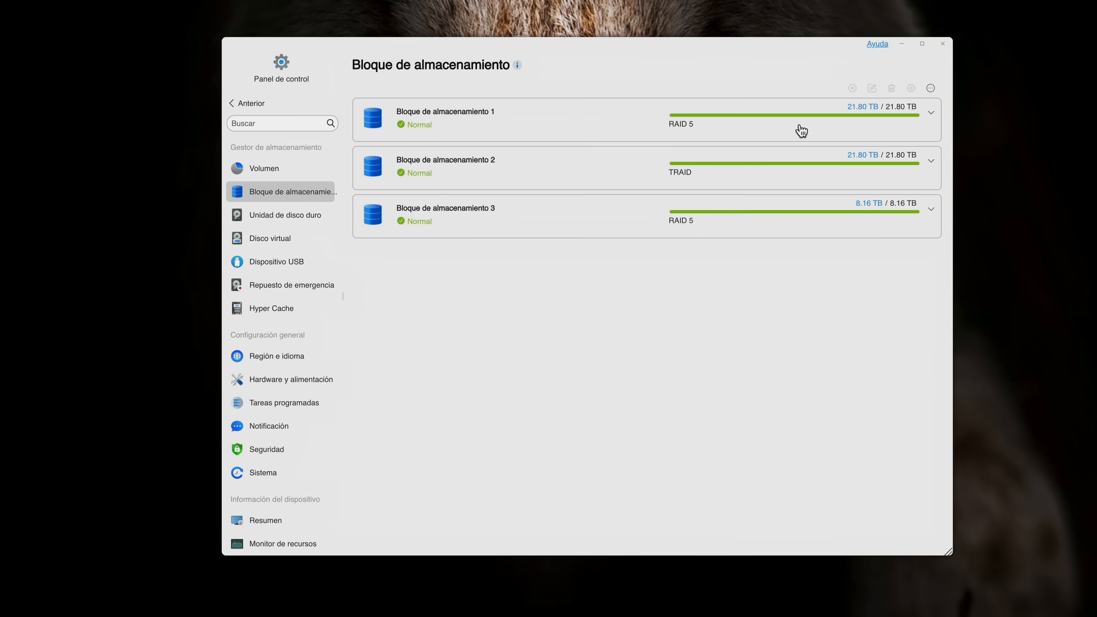
pyautogui.click(932, 115)
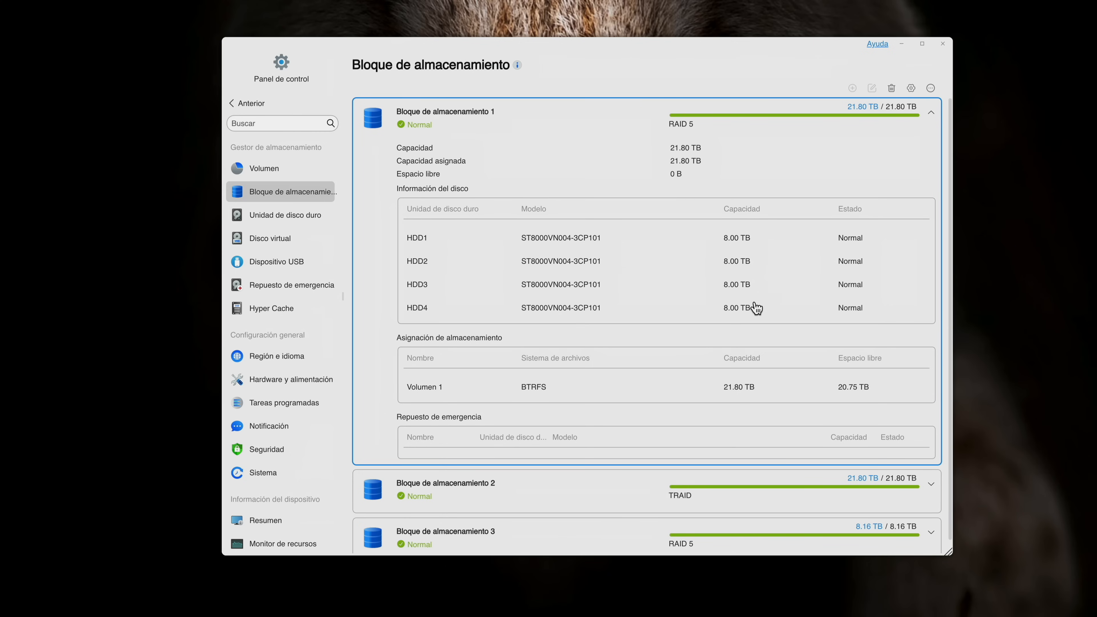
pyautogui.click(931, 113)
pyautogui.click(931, 167)
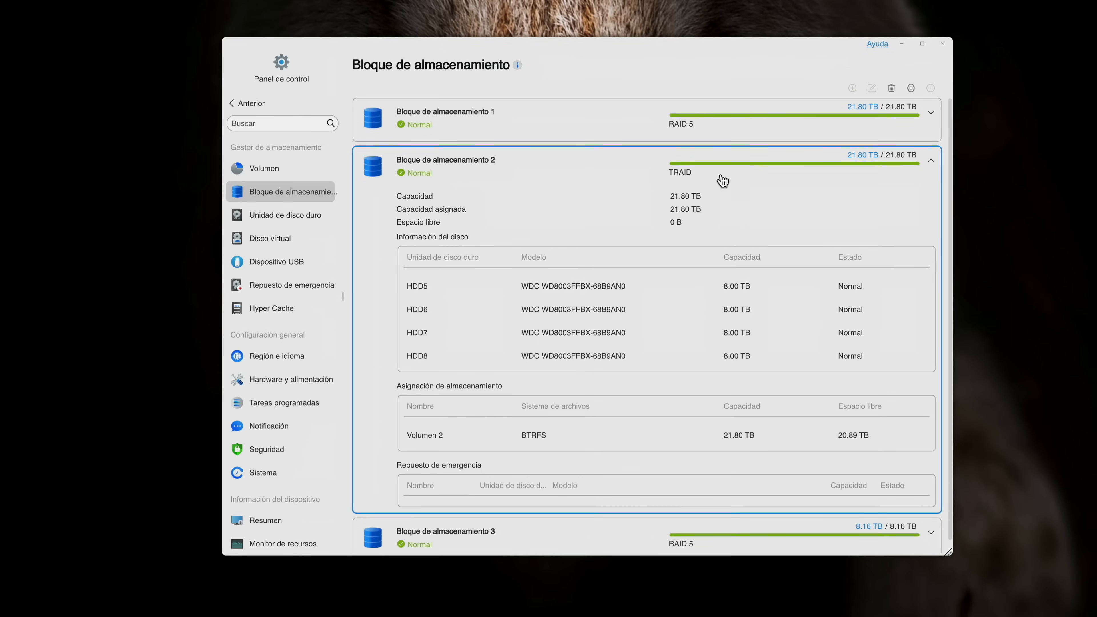
pyautogui.click(932, 165)
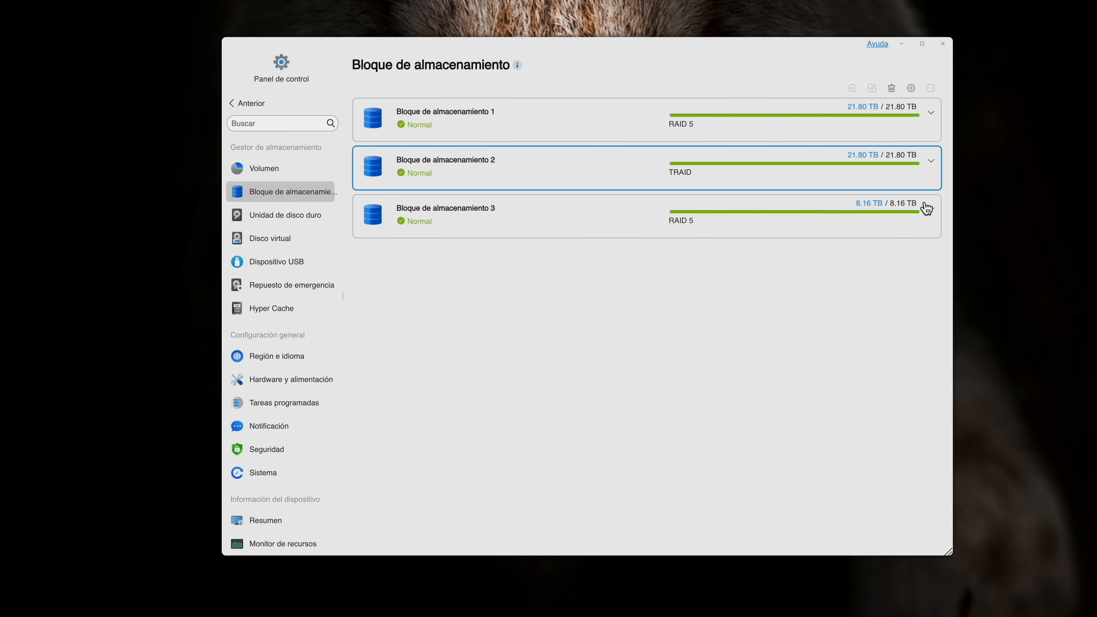
pyautogui.click(927, 207)
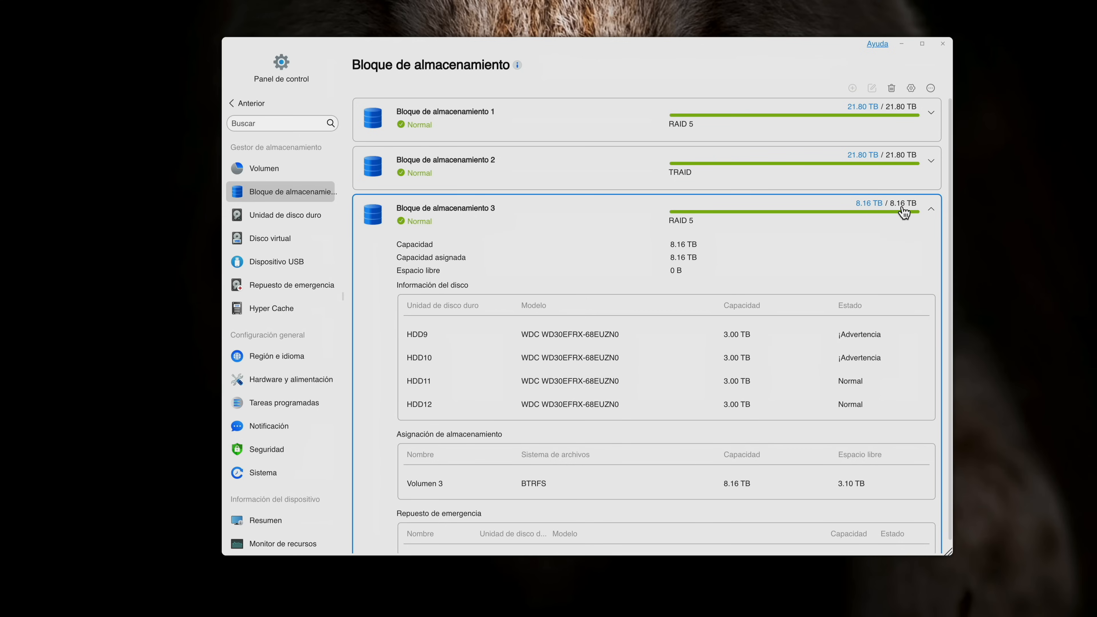
pyautogui.click(930, 215)
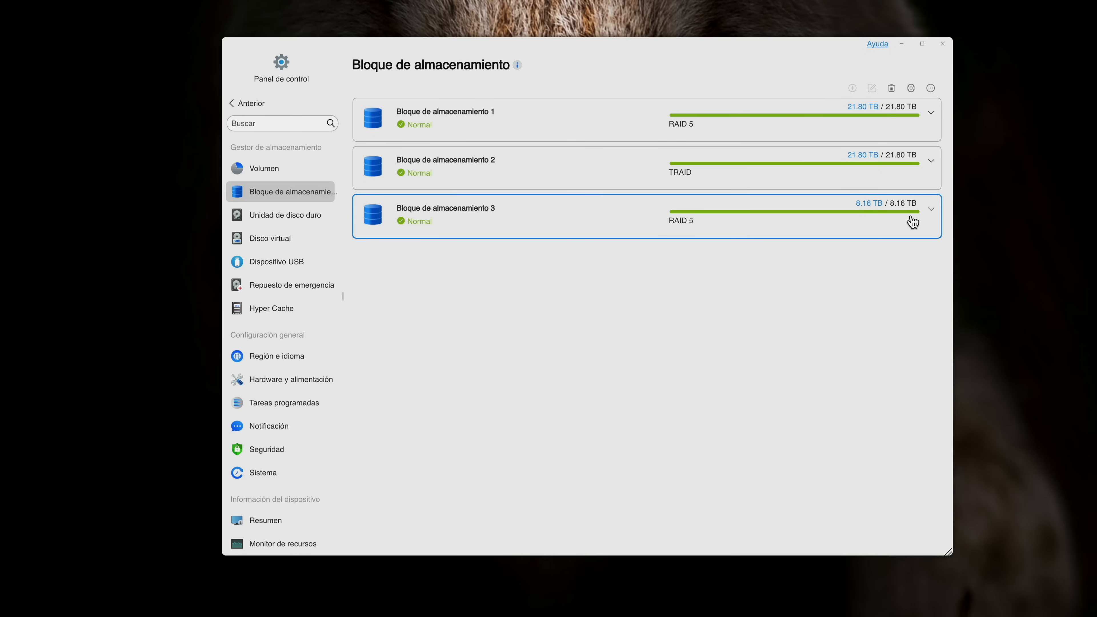
# View the details of Volumen 1 in the volume list, including its SSD cache, and collapse them.
pyautogui.click(268, 175)
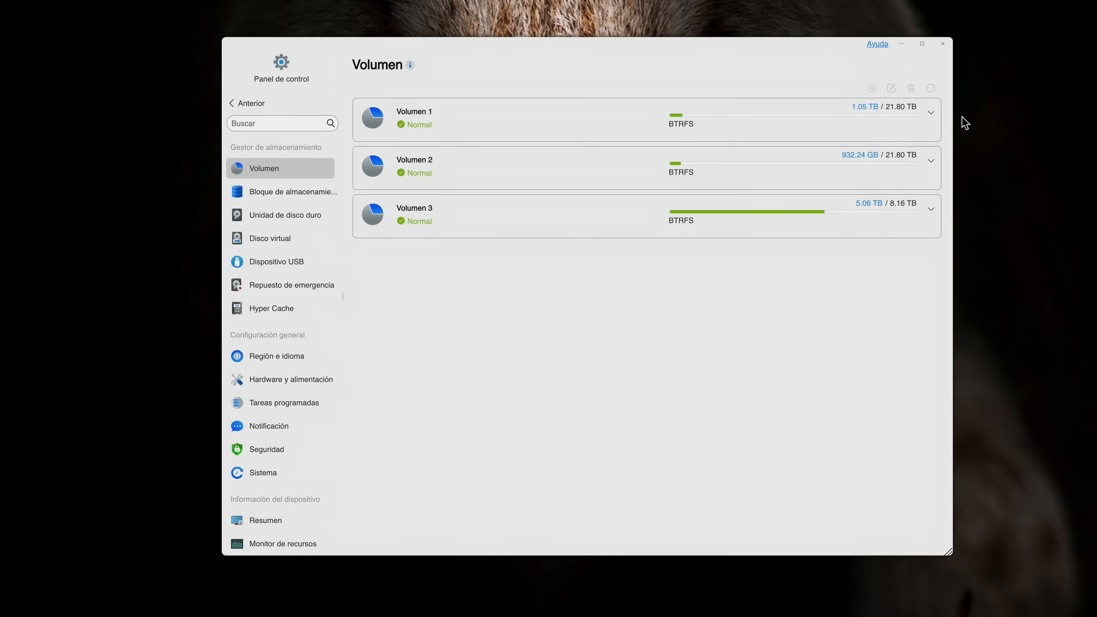
pyautogui.click(929, 114)
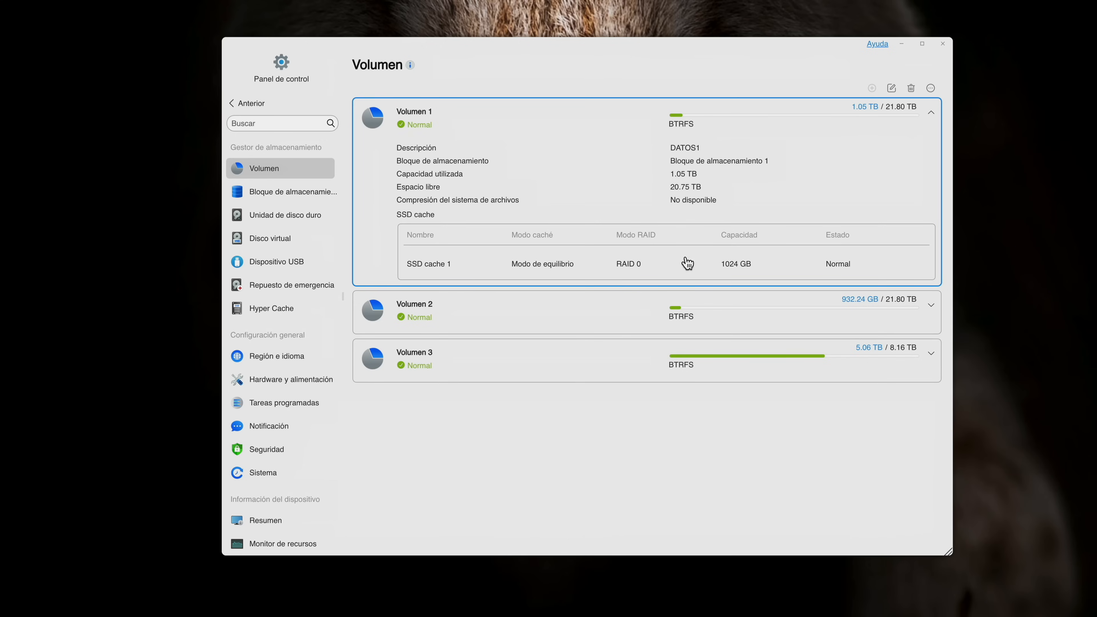
pyautogui.click(932, 114)
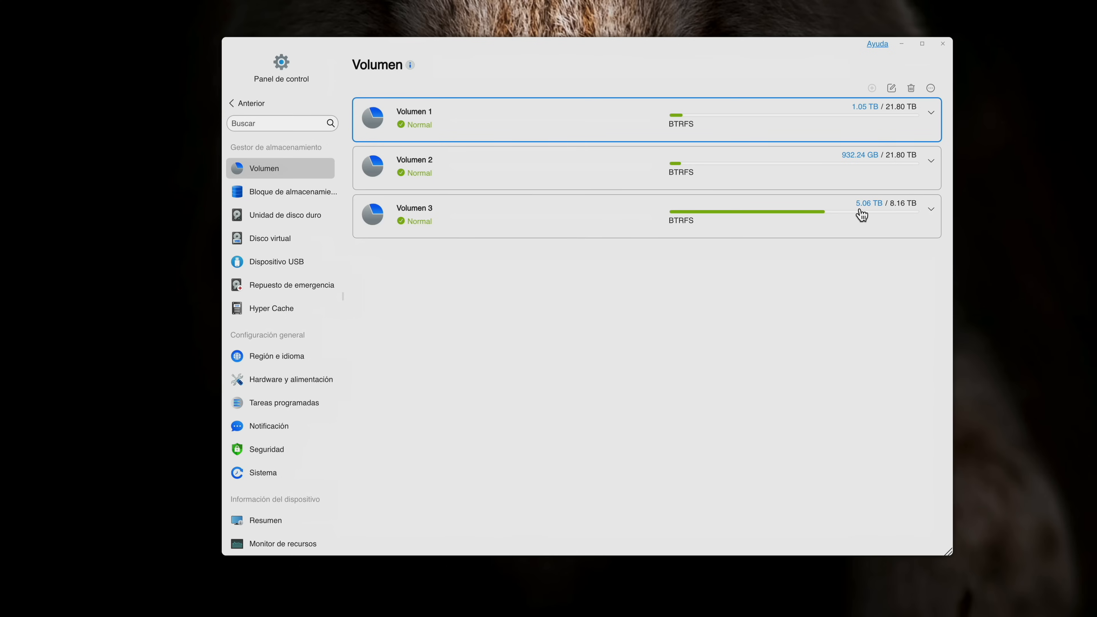
# Examine the details of SSD cache 1 in the Hyper Cache settings.
pyautogui.click(287, 317)
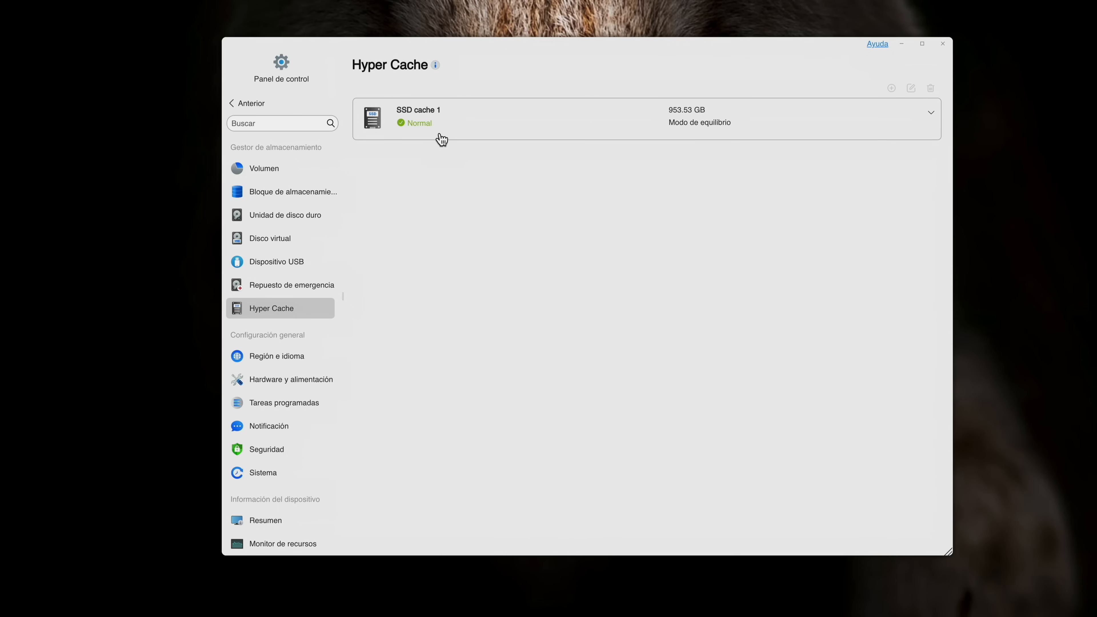
pyautogui.click(931, 117)
pyautogui.click(931, 117)
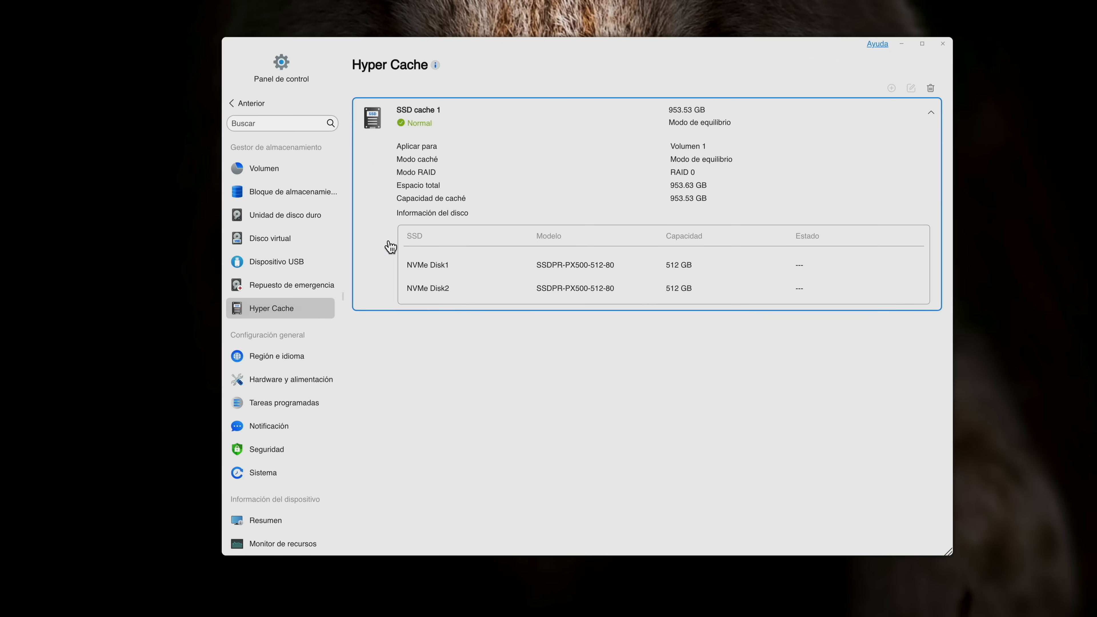
# Return to the Control Panel overview and examine the LAN 1 and LAN 2 details among the network interfaces (Red).
pyautogui.click(245, 105)
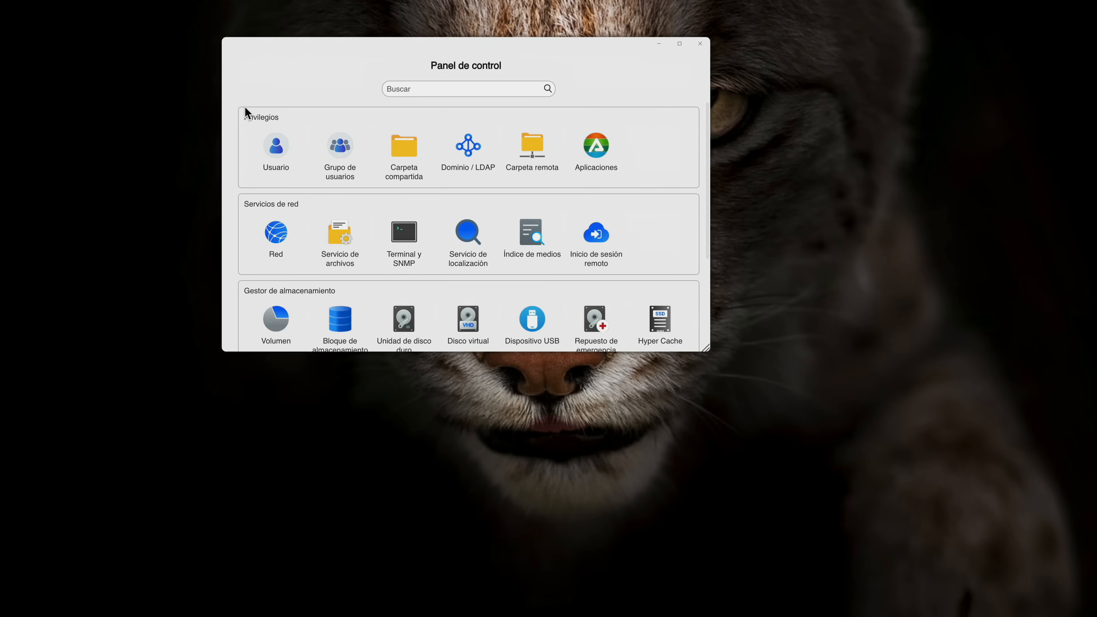
pyautogui.click(285, 237)
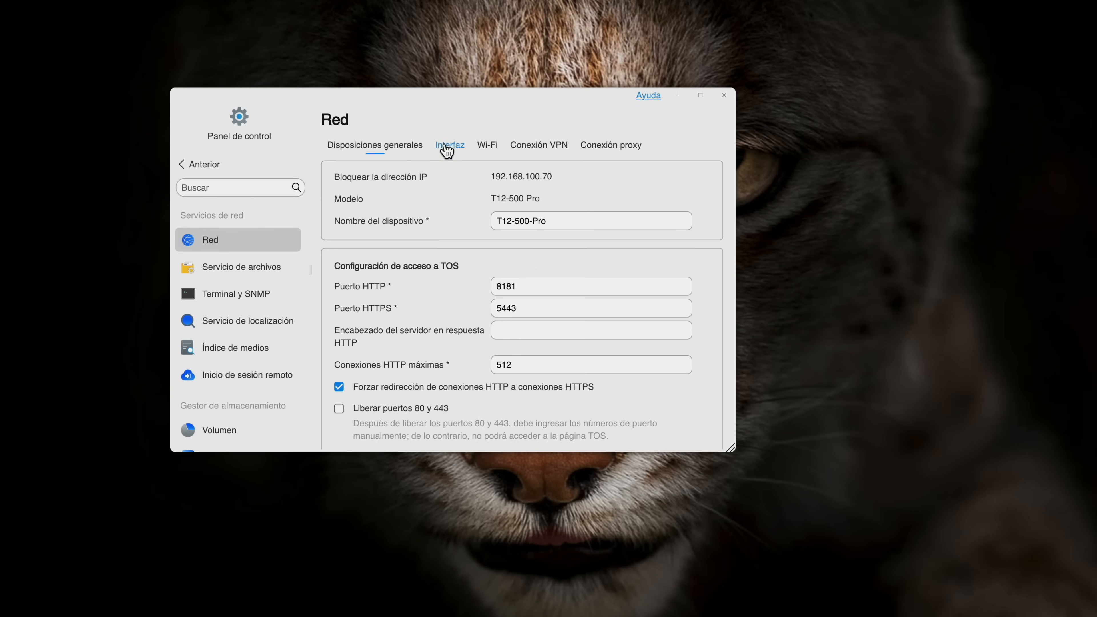
pyautogui.click(447, 149)
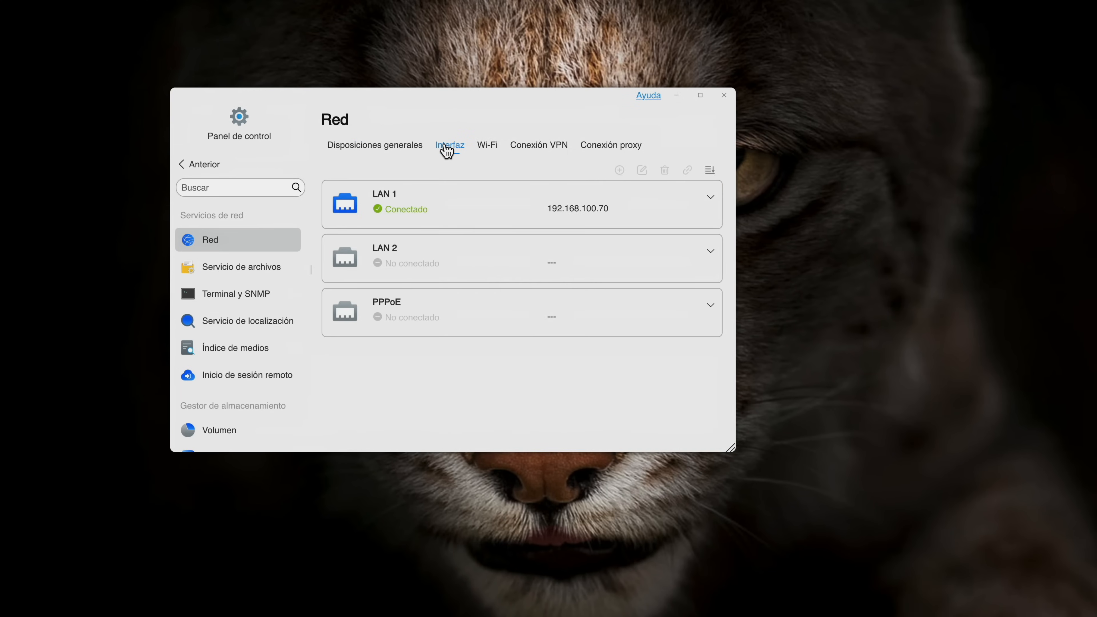
pyautogui.click(714, 199)
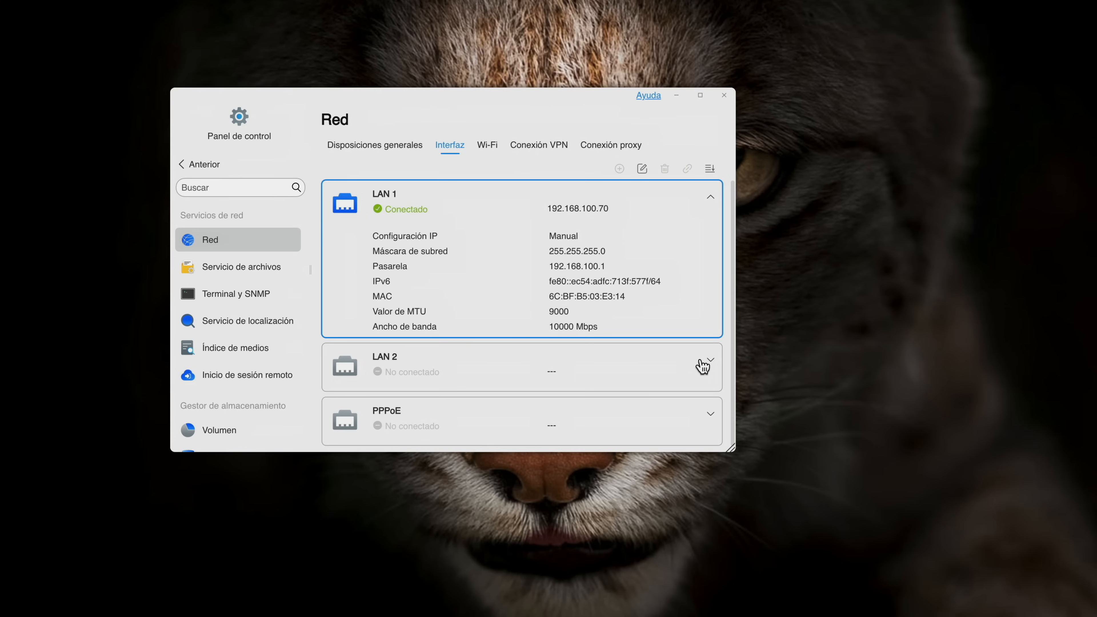
pyautogui.click(709, 363)
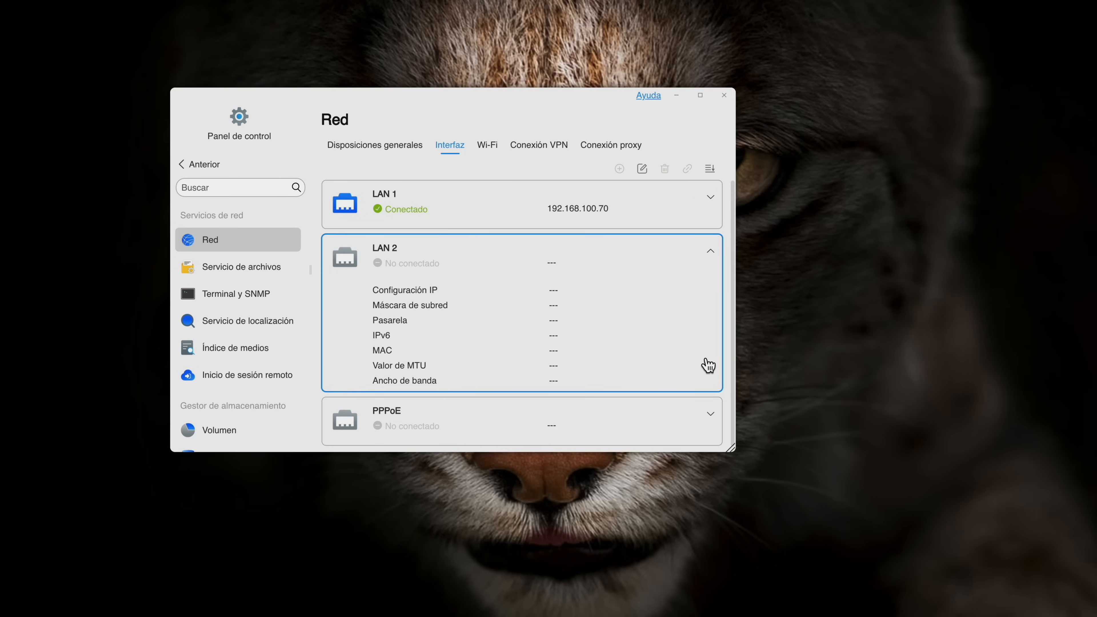
pyautogui.click(711, 251)
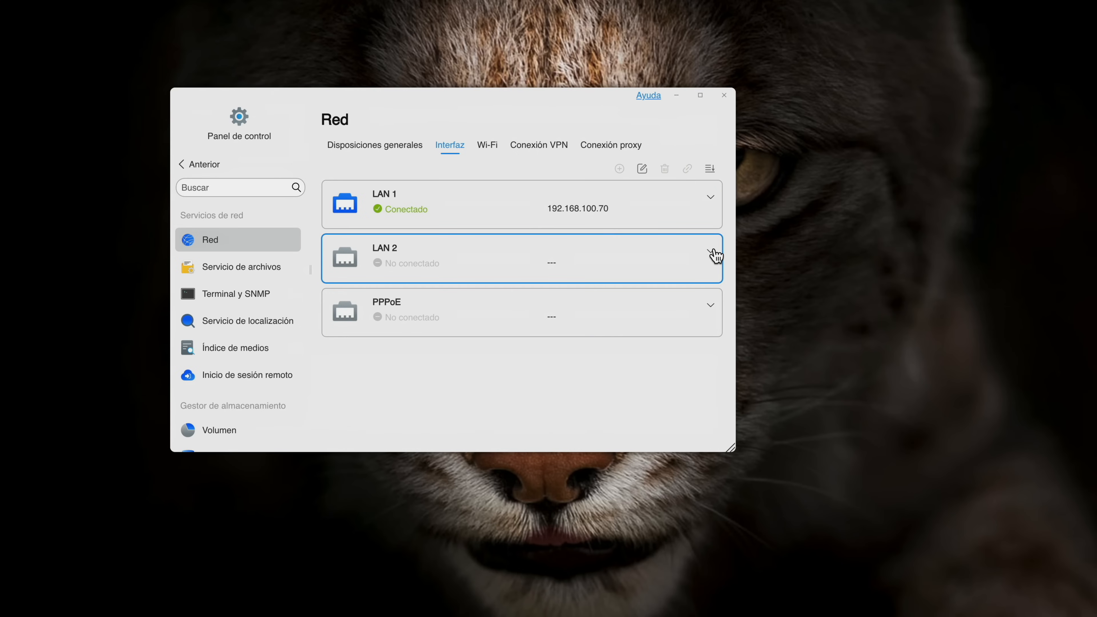
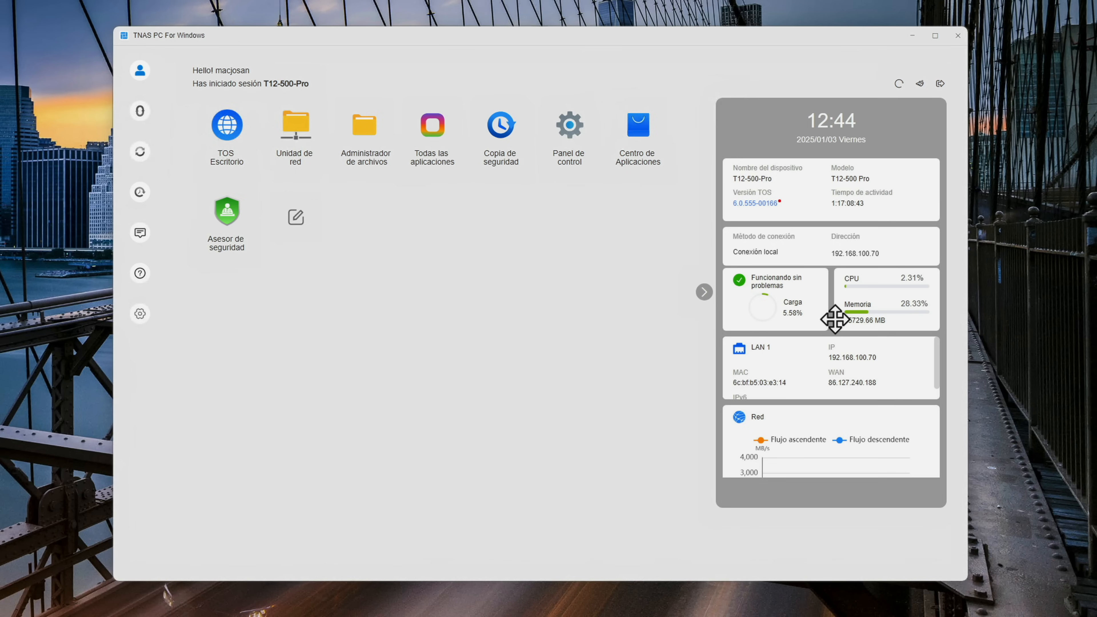
# In TNAS PC, review the TerraSync servers, synchronization tasks and backup tasks, and return to the TNAS device page.
pyautogui.click(143, 113)
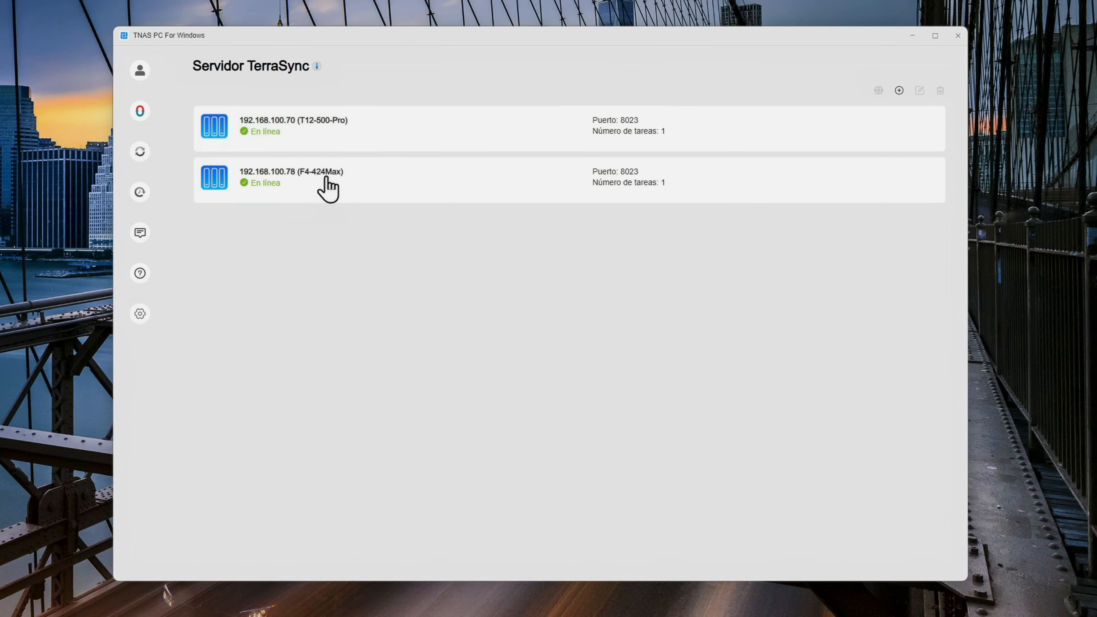
pyautogui.click(140, 151)
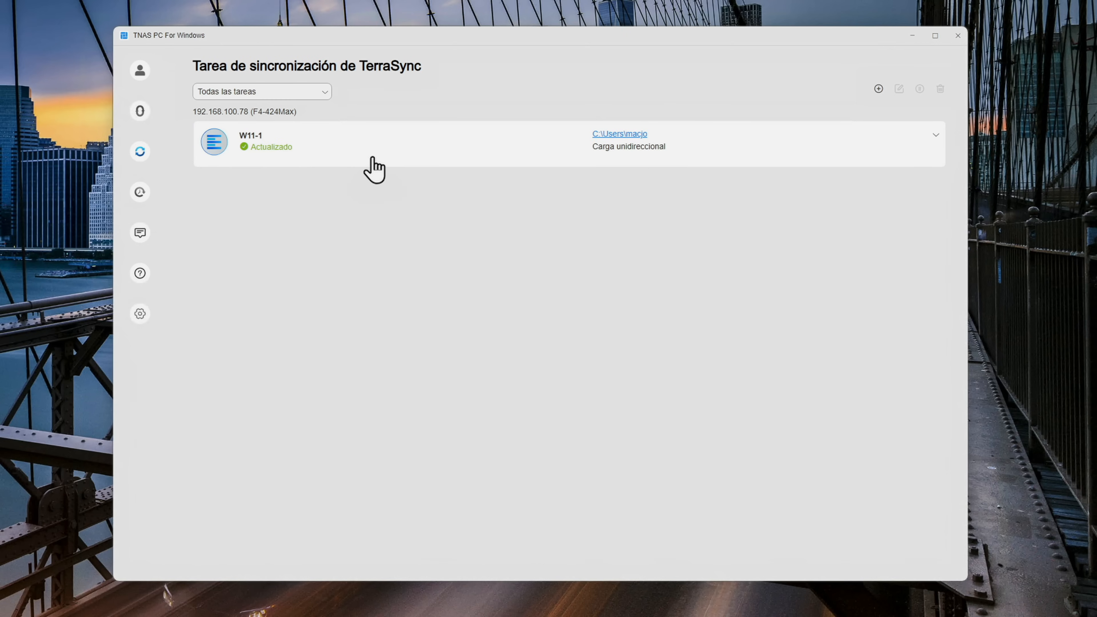
pyautogui.click(137, 199)
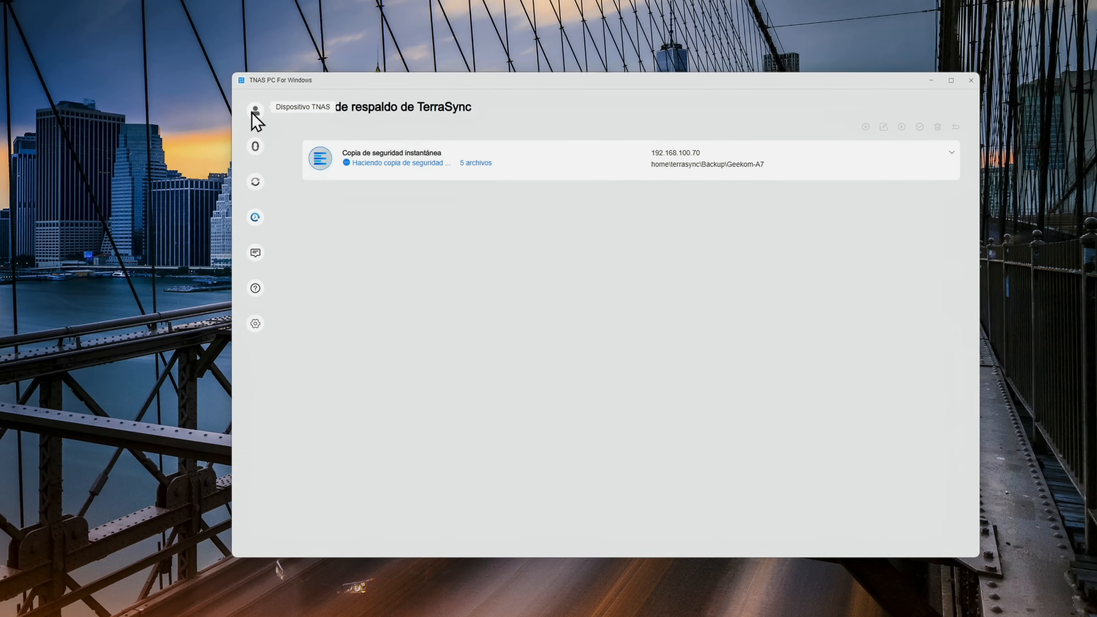
pyautogui.click(140, 70)
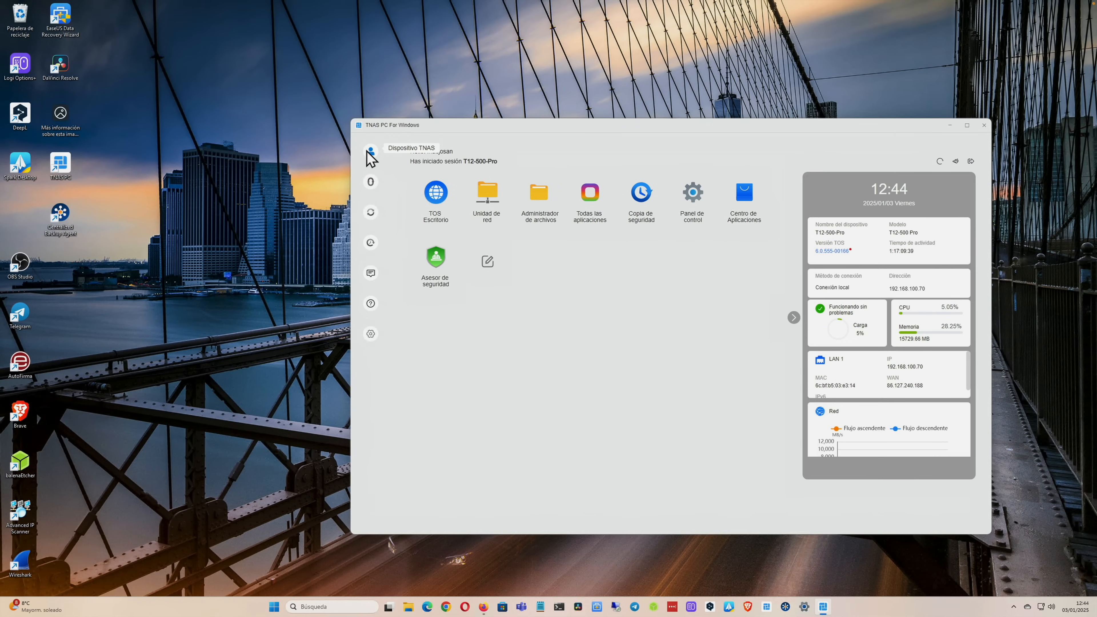
# Open the TOS desktop in the browser, launch Centralized Backup, and examine the daily results in its Calendario chart.
pyautogui.click(437, 194)
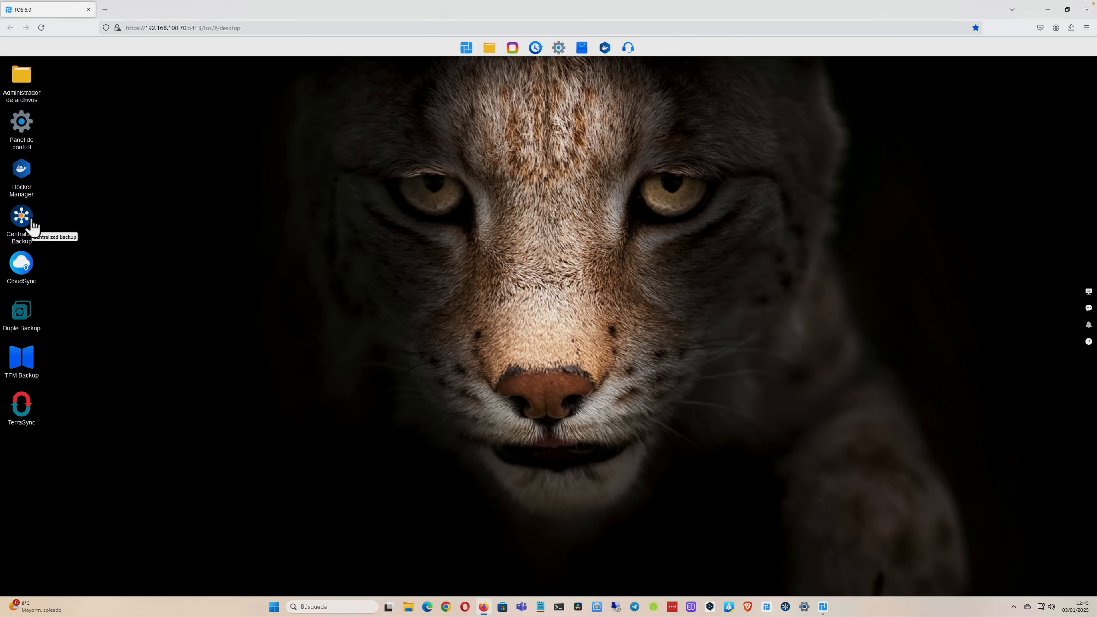
pyautogui.click(22, 216)
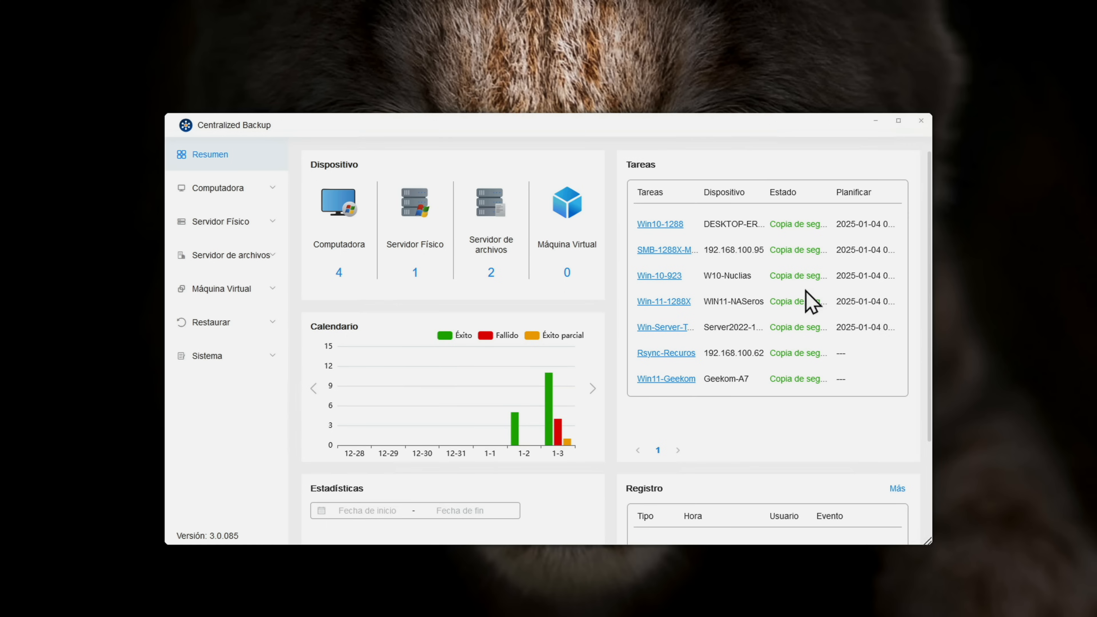
pyautogui.moveTo(494, 366)
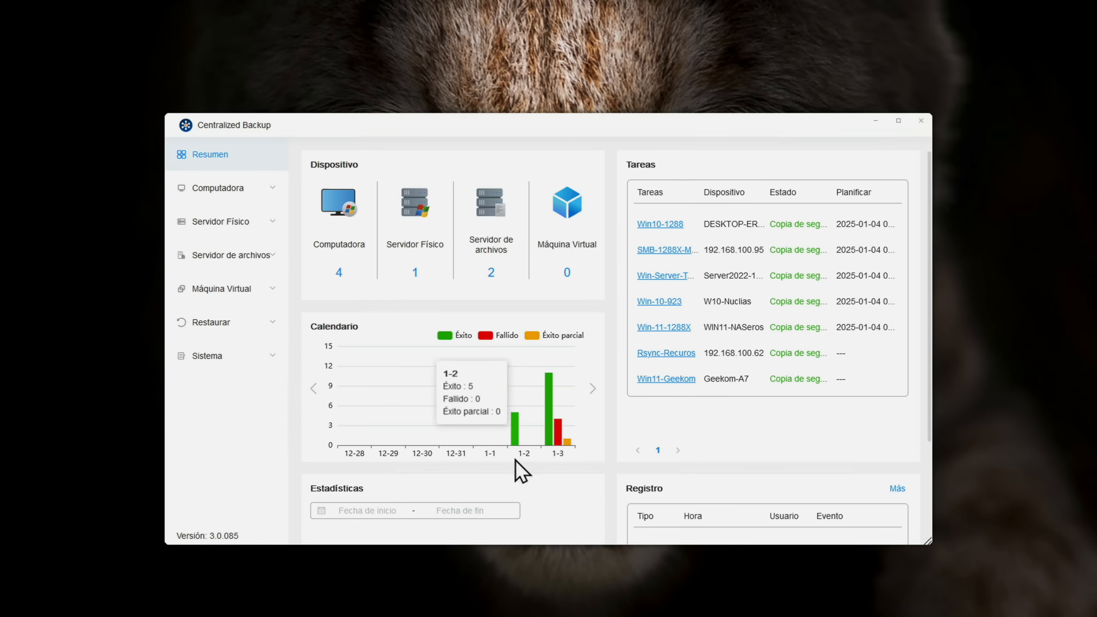
pyautogui.moveTo(550, 436)
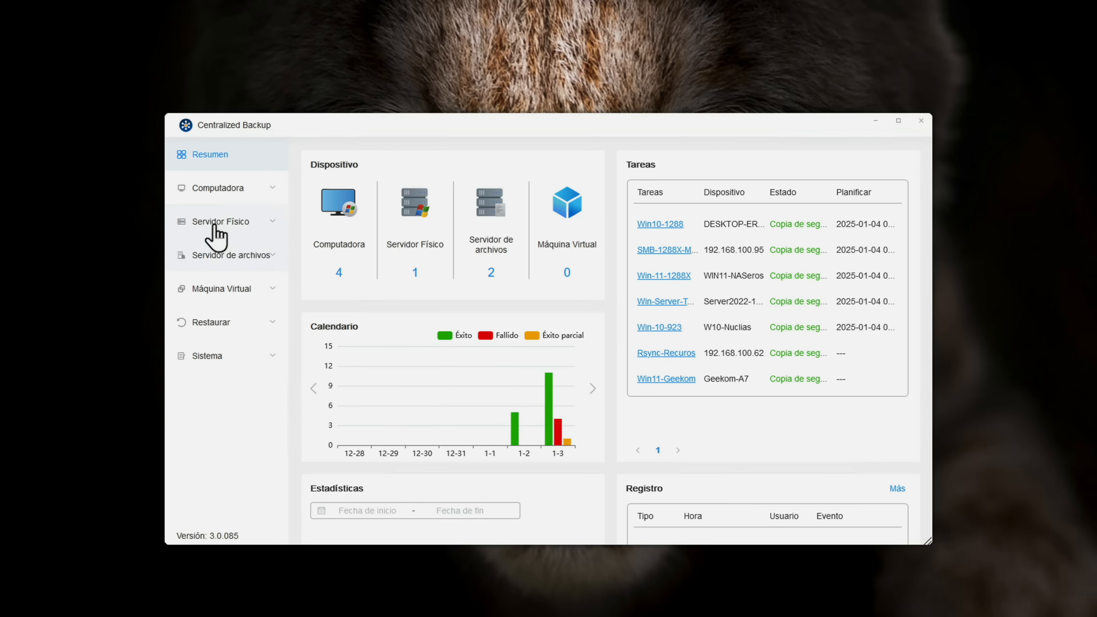
# Examine the backup tasks of each Windows computer, including WIN11-NASeros, W10-Nuclias, DESKTOP-ER4IAOL and Geekom-A7.
pyautogui.click(219, 190)
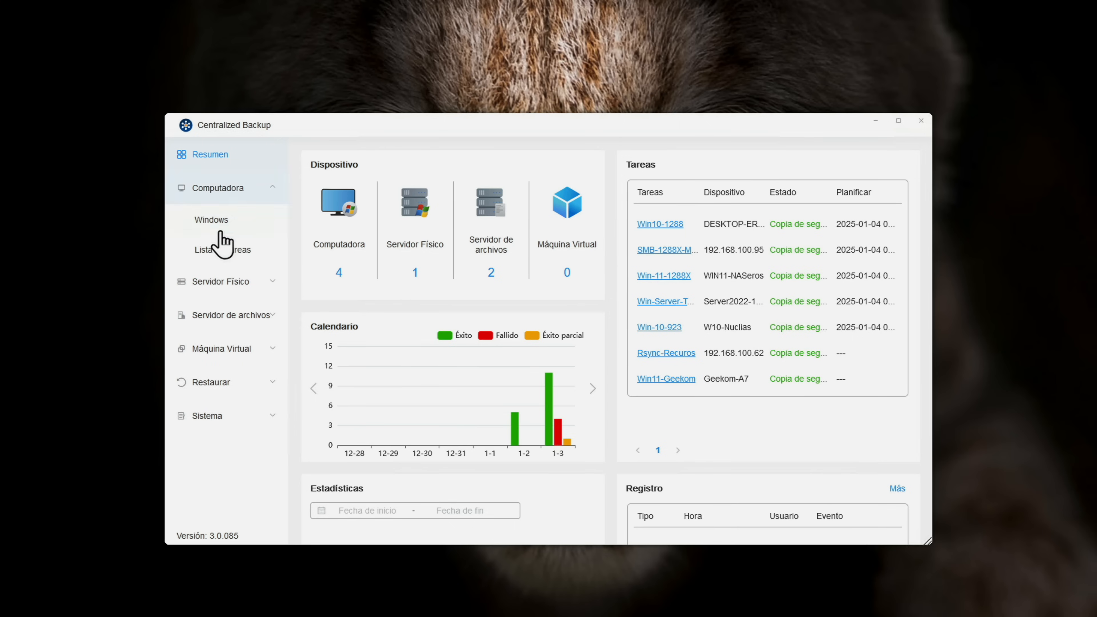
pyautogui.click(223, 222)
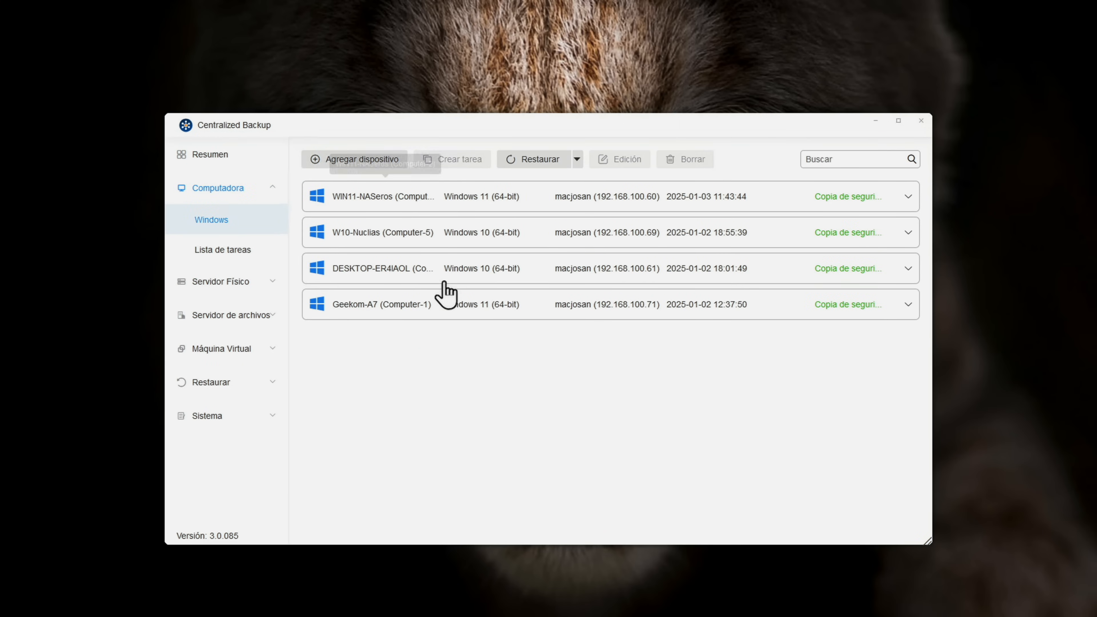
pyautogui.click(907, 198)
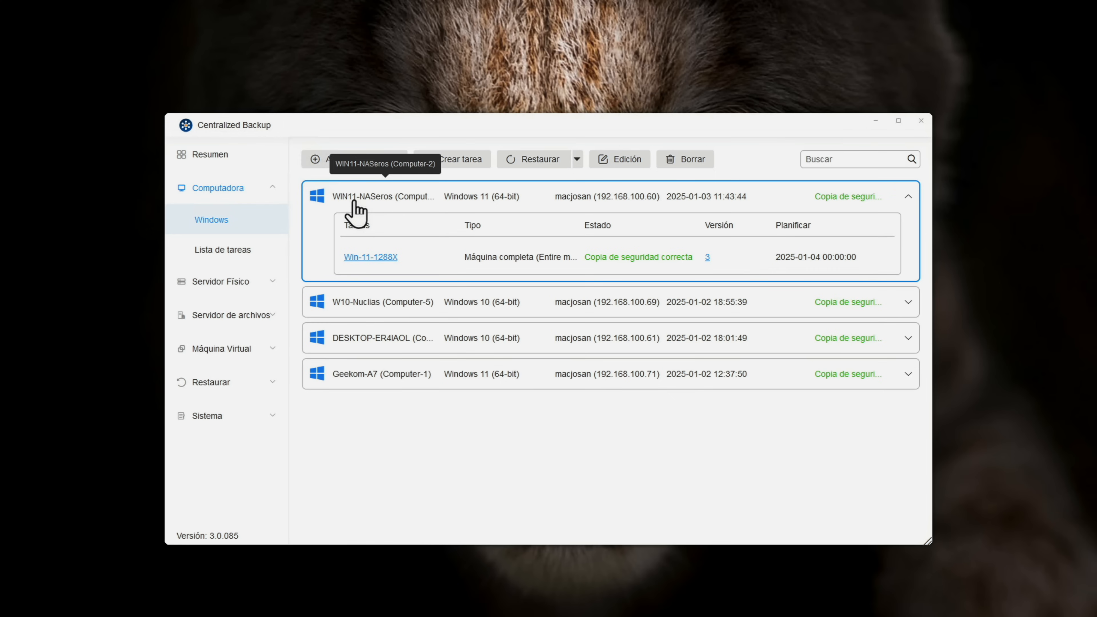
pyautogui.click(902, 309)
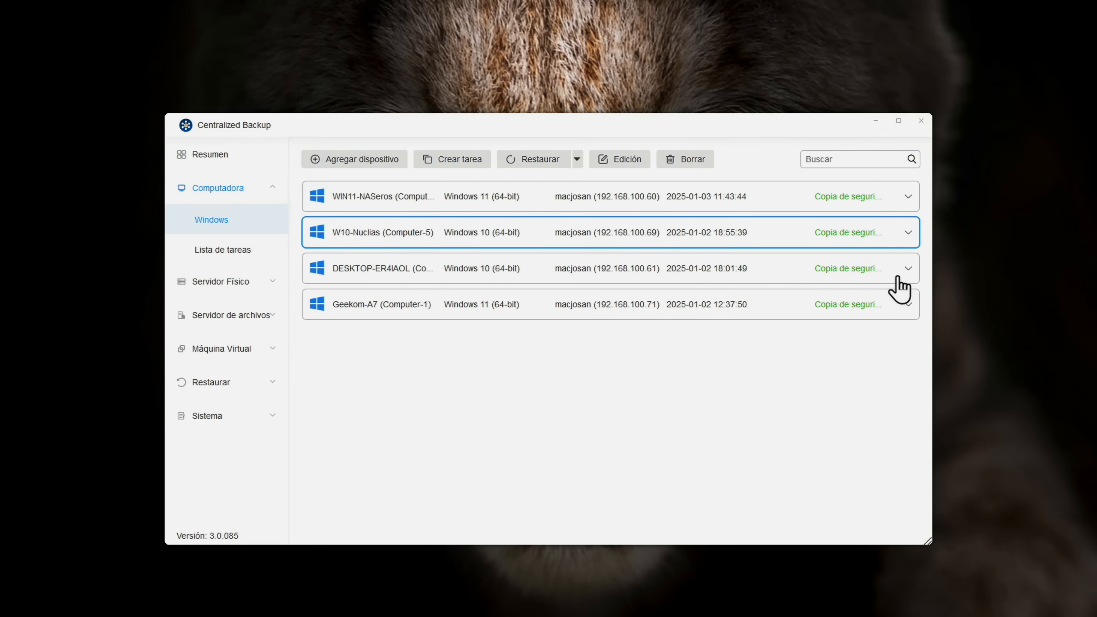
pyautogui.click(903, 235)
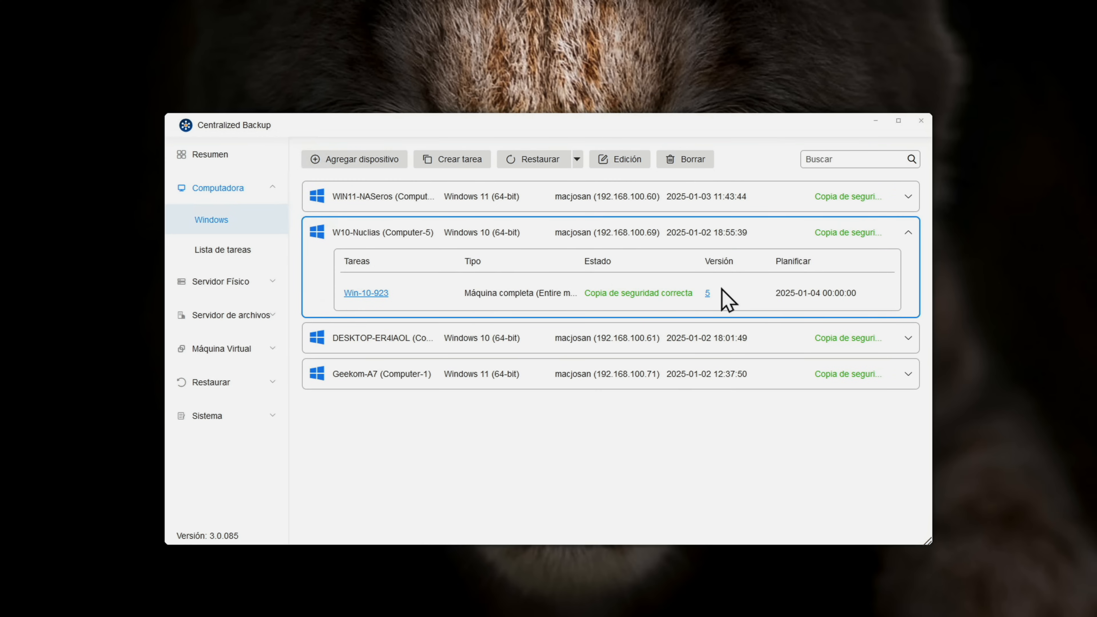
pyautogui.click(908, 339)
pyautogui.click(908, 374)
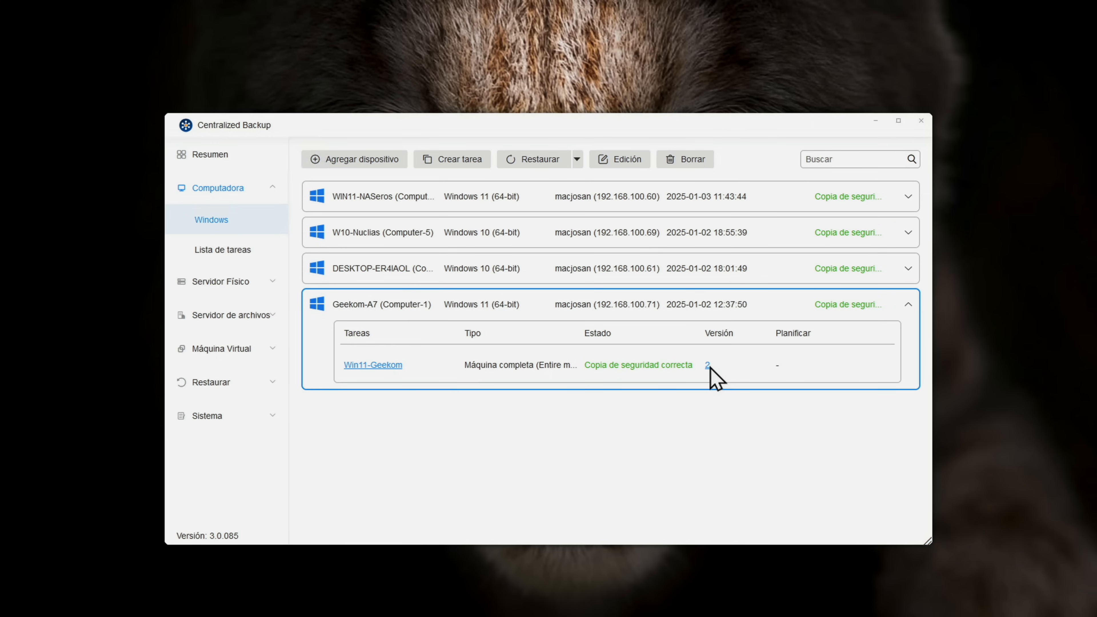
# Examine the backup task of the physical Windows server Server2022-1288X.
pyautogui.click(223, 282)
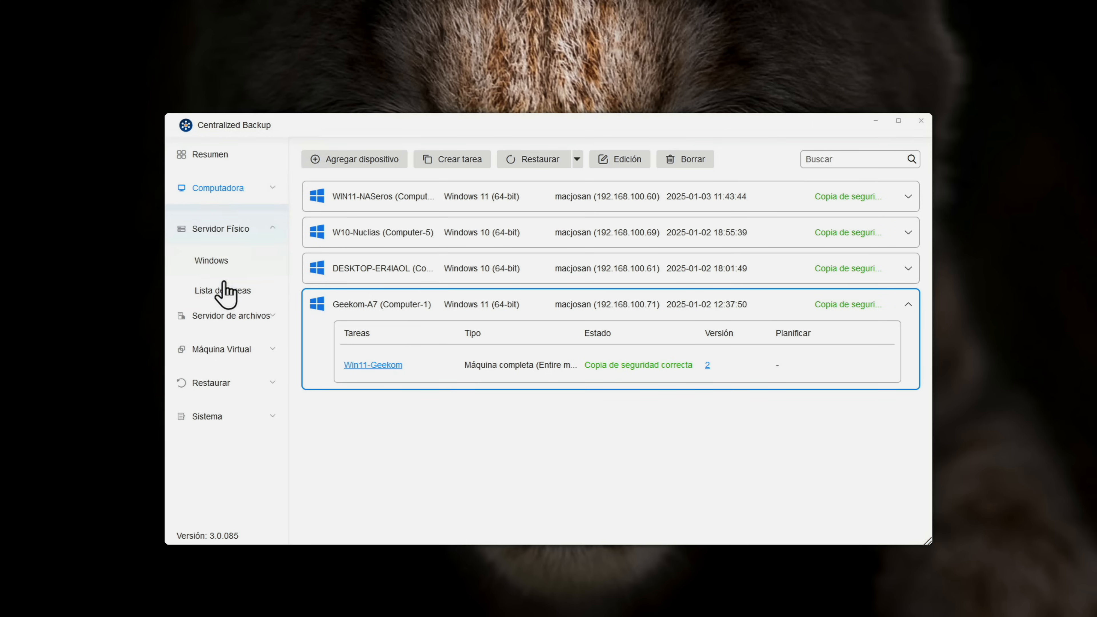
pyautogui.click(217, 256)
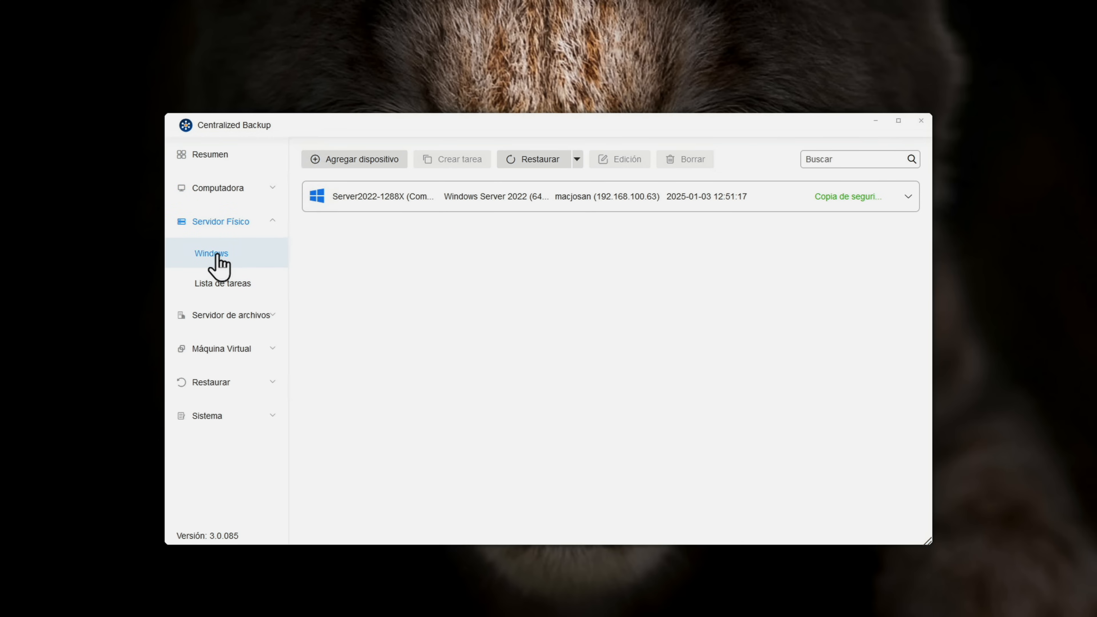
pyautogui.click(358, 204)
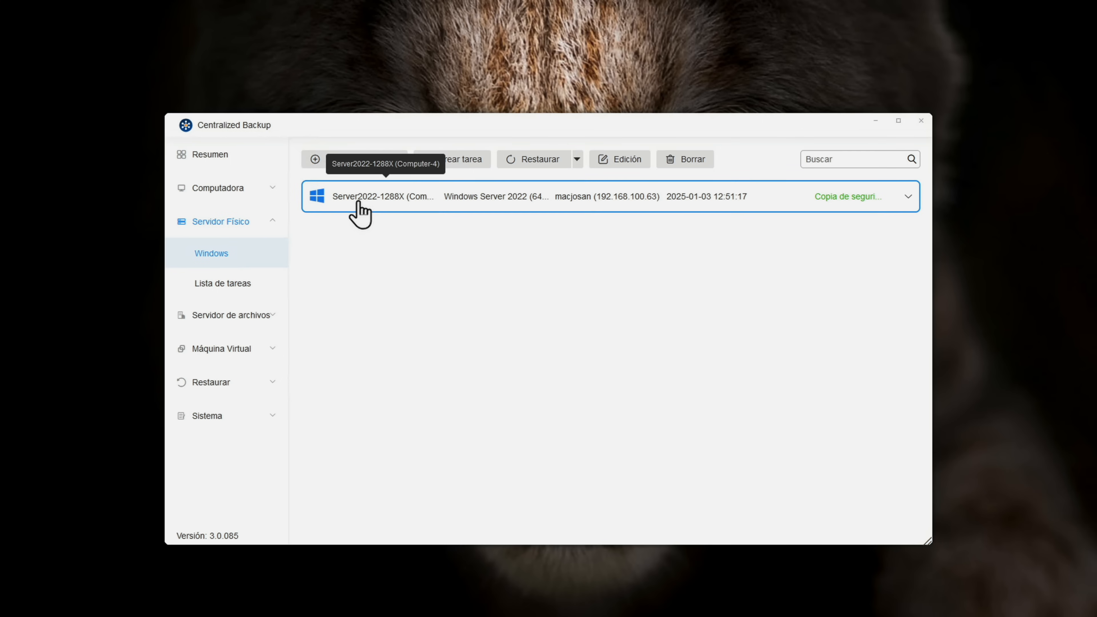
pyautogui.click(908, 198)
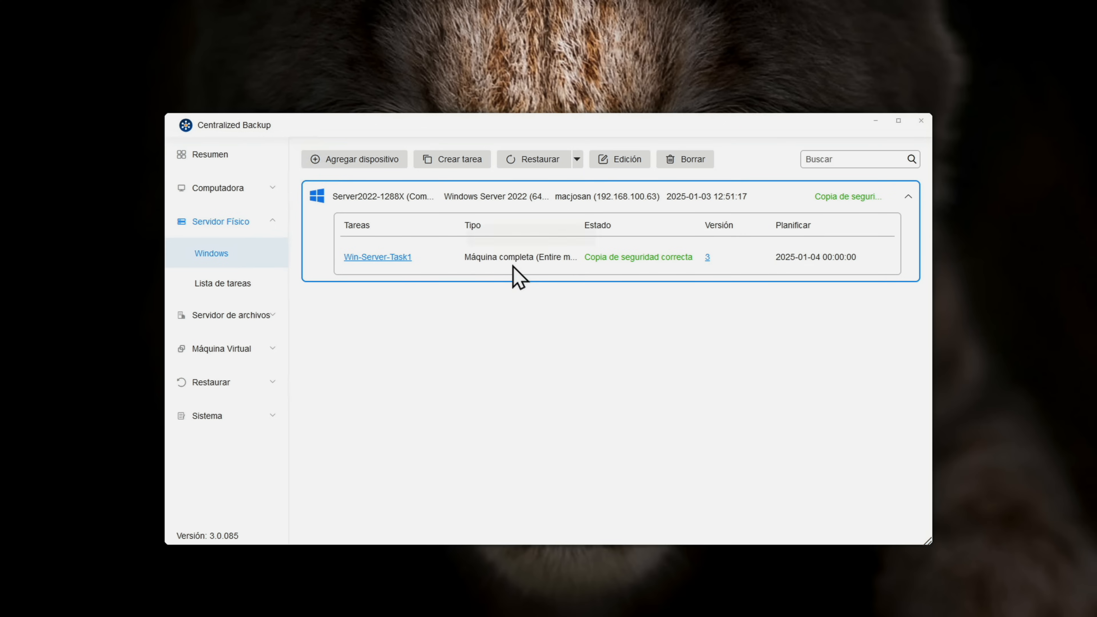
# Review the registered SMB and Rsync file servers and expand the virtual machine category.
pyautogui.click(239, 321)
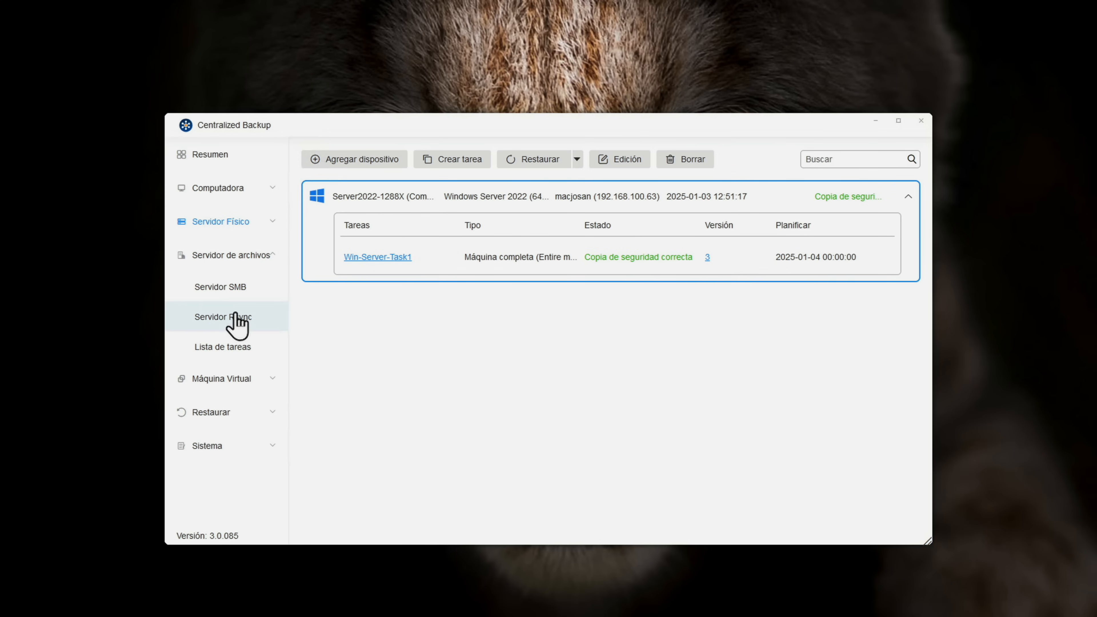
pyautogui.click(238, 297)
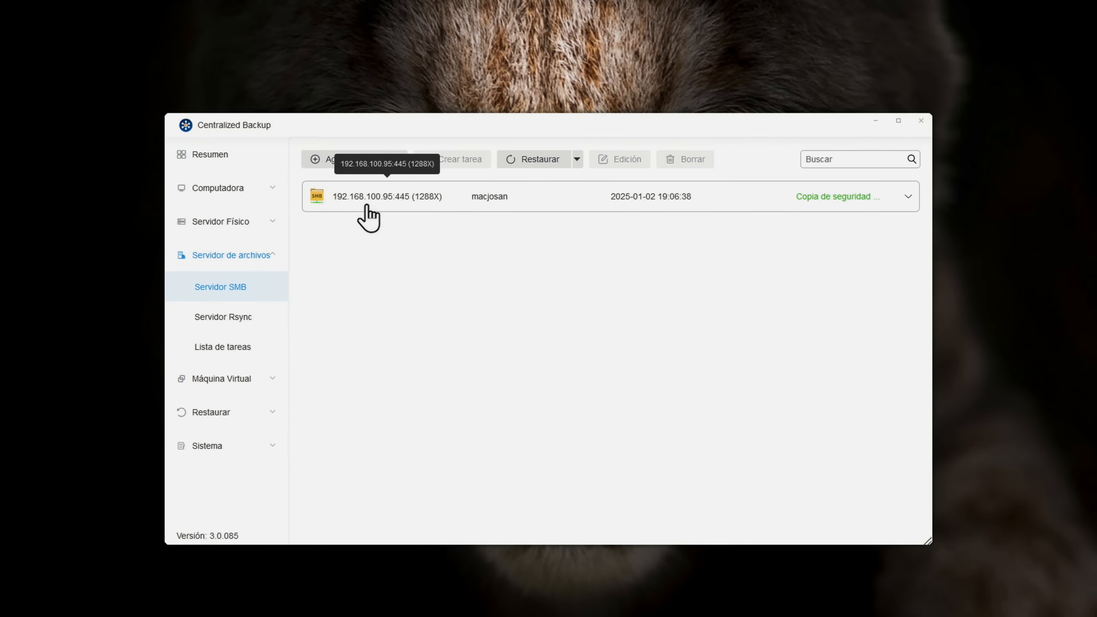
pyautogui.click(224, 321)
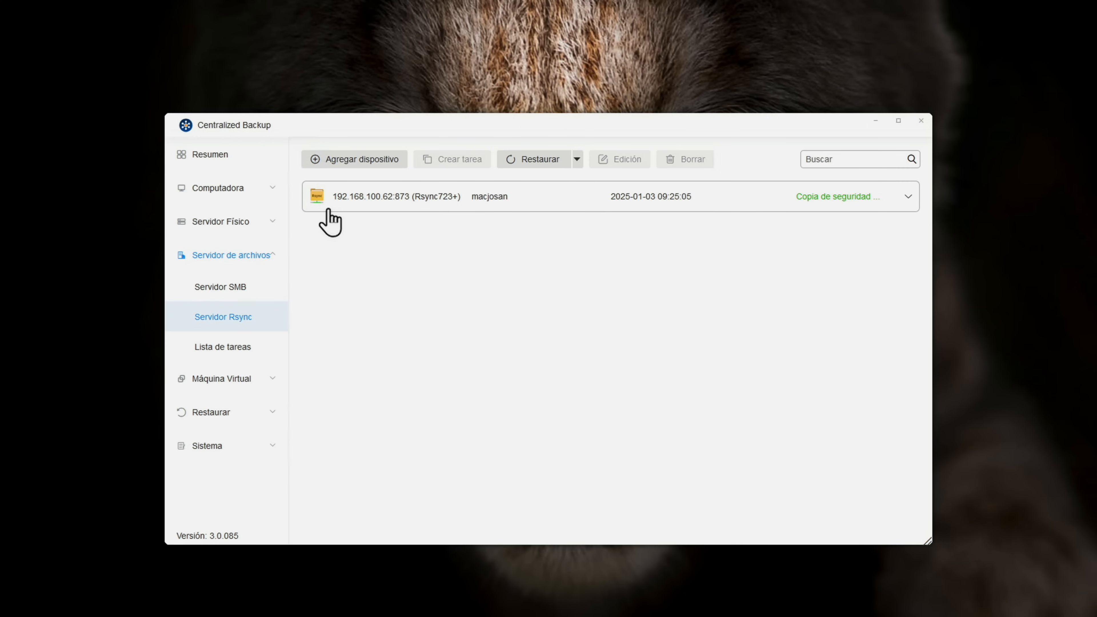
pyautogui.click(250, 379)
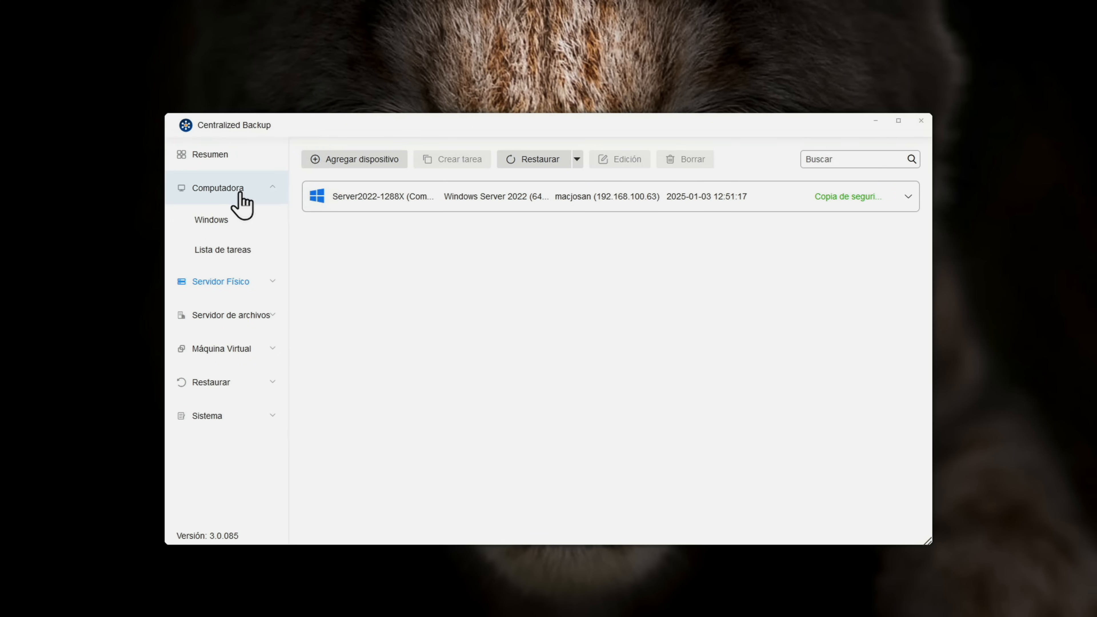
# Return to the Windows computers, read the instructions for adding a device, and close them.
pyautogui.click(224, 220)
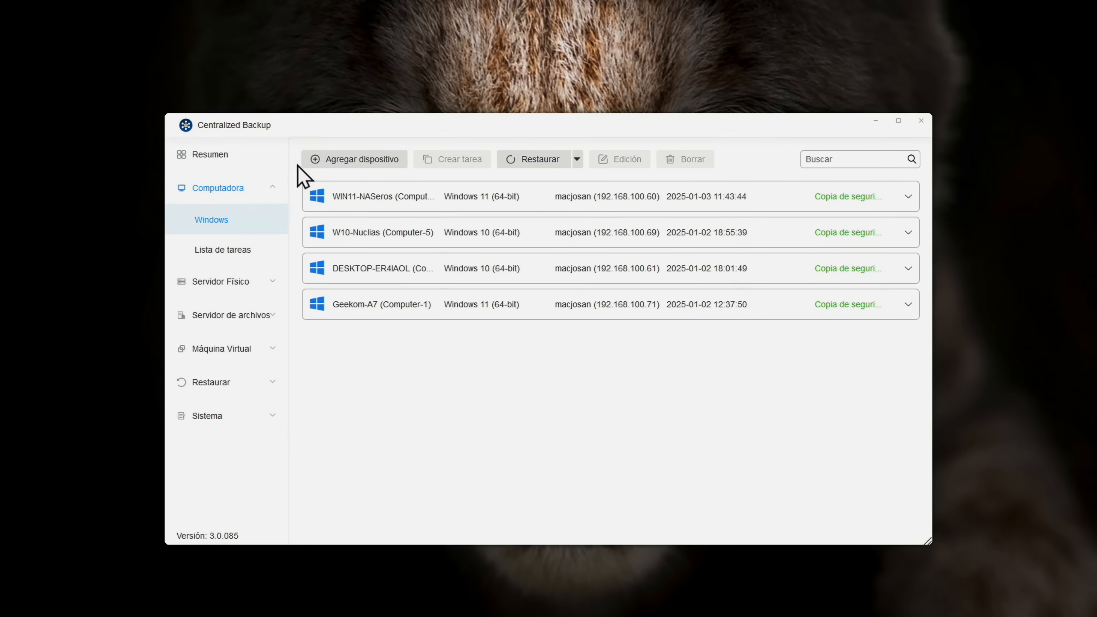
pyautogui.click(350, 156)
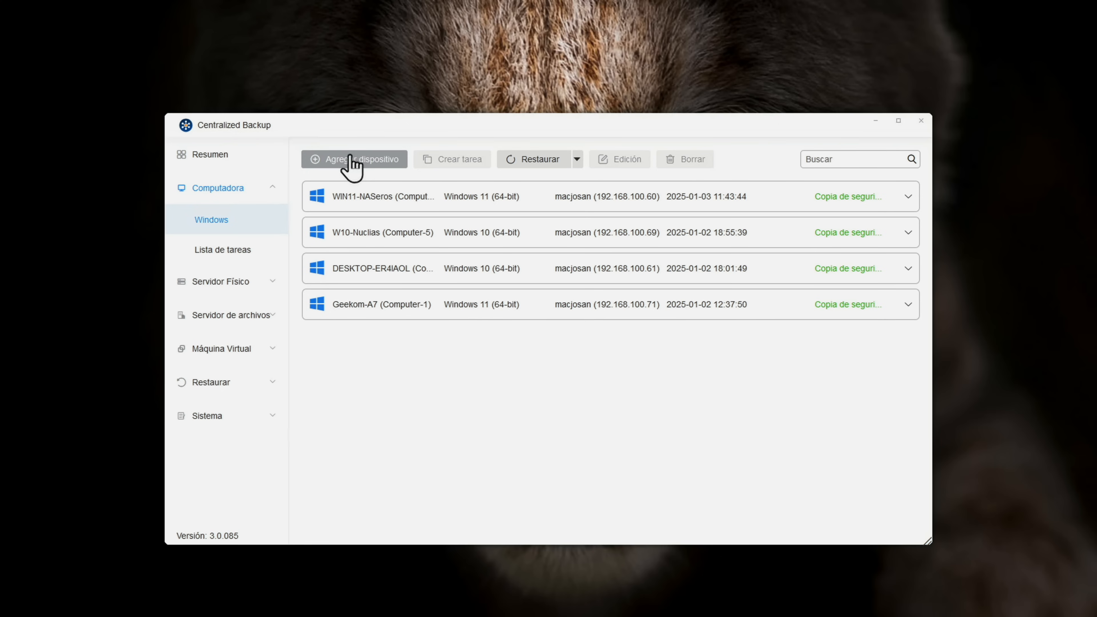
pyautogui.click(353, 162)
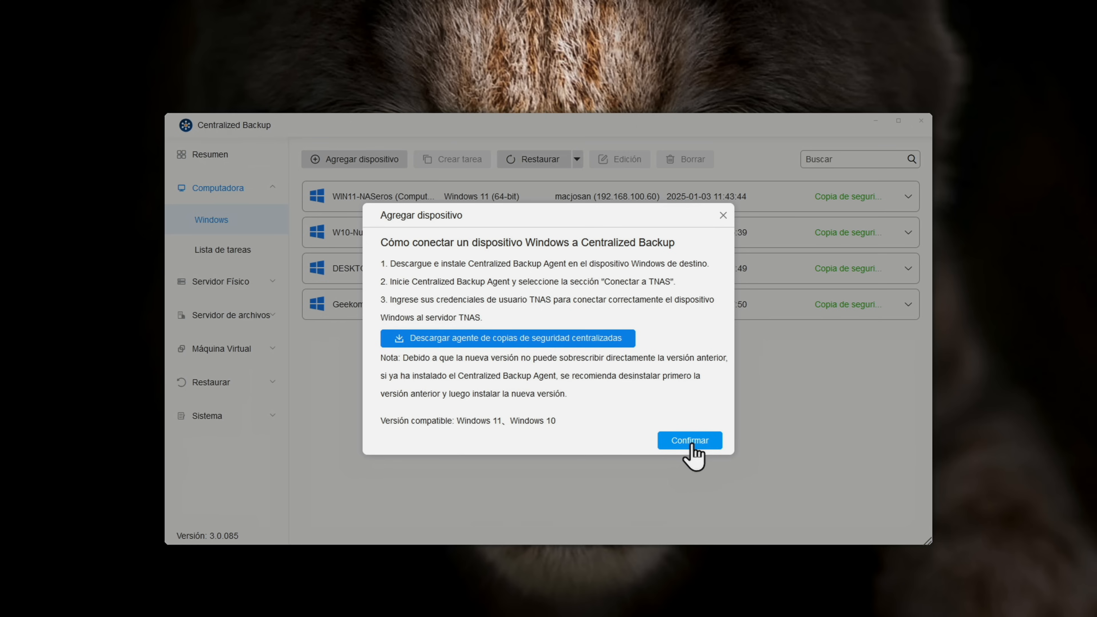
pyautogui.click(723, 216)
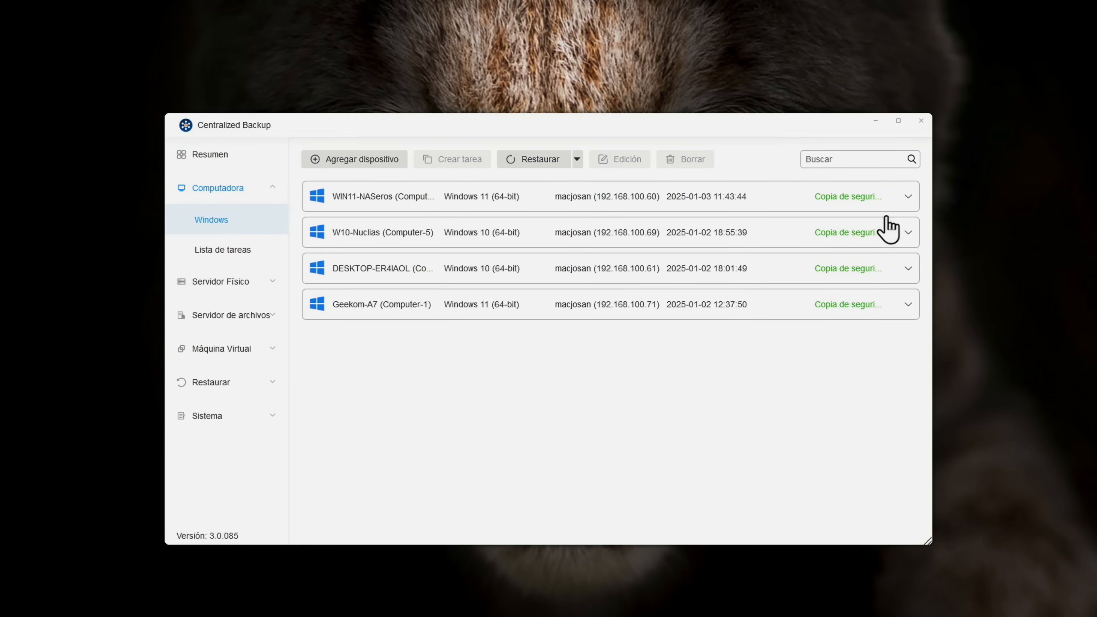
# Start a new backup task for the Geekom-A7 computer and name it Win-PC-Tgeekom-prueba.
pyautogui.click(905, 317)
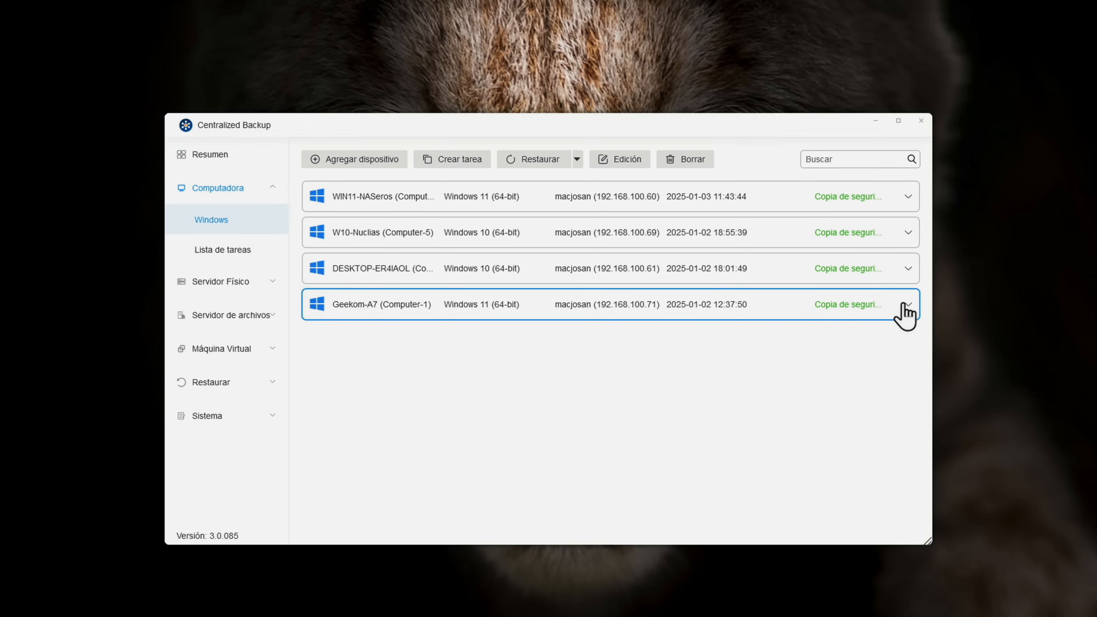
pyautogui.click(906, 312)
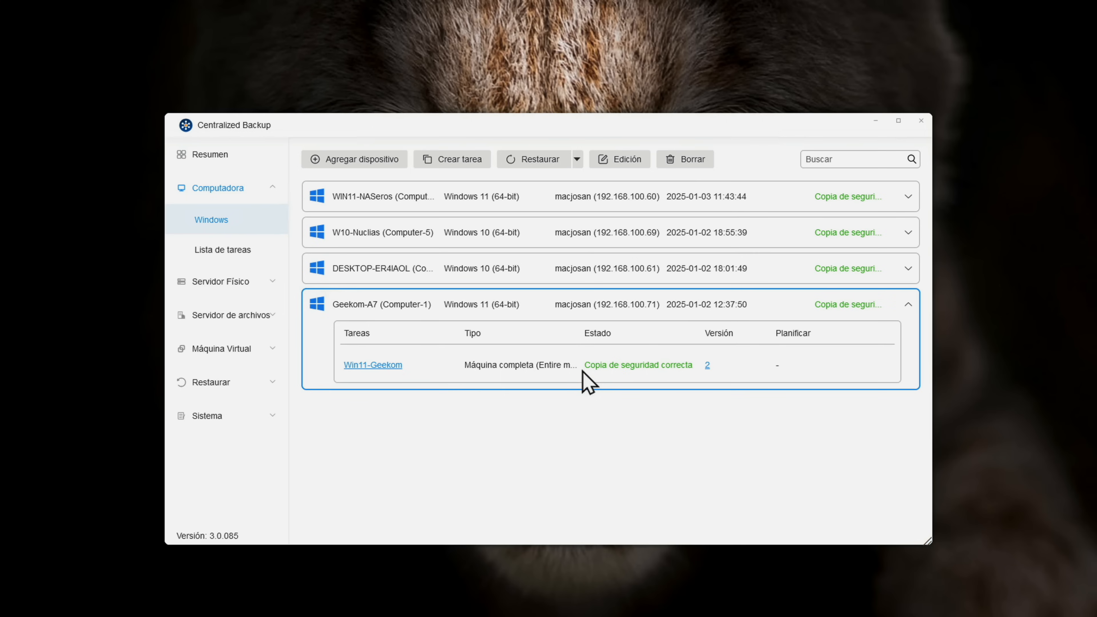
pyautogui.click(473, 161)
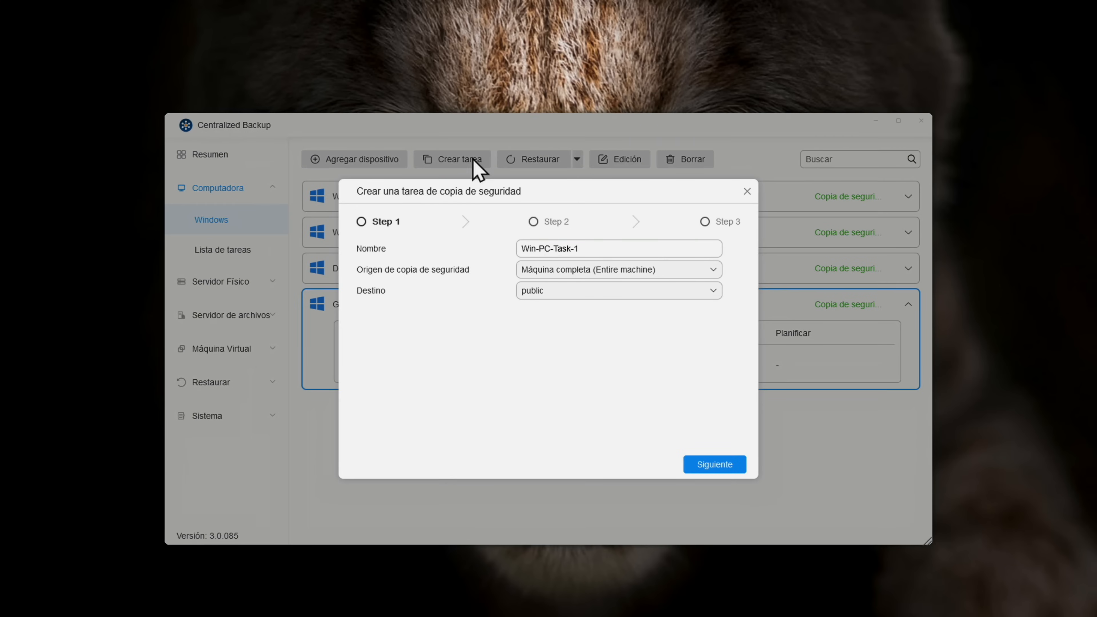
pyautogui.moveTo(605, 249); pyautogui.dragTo(558, 249)
pyautogui.write('geekom-prueba')
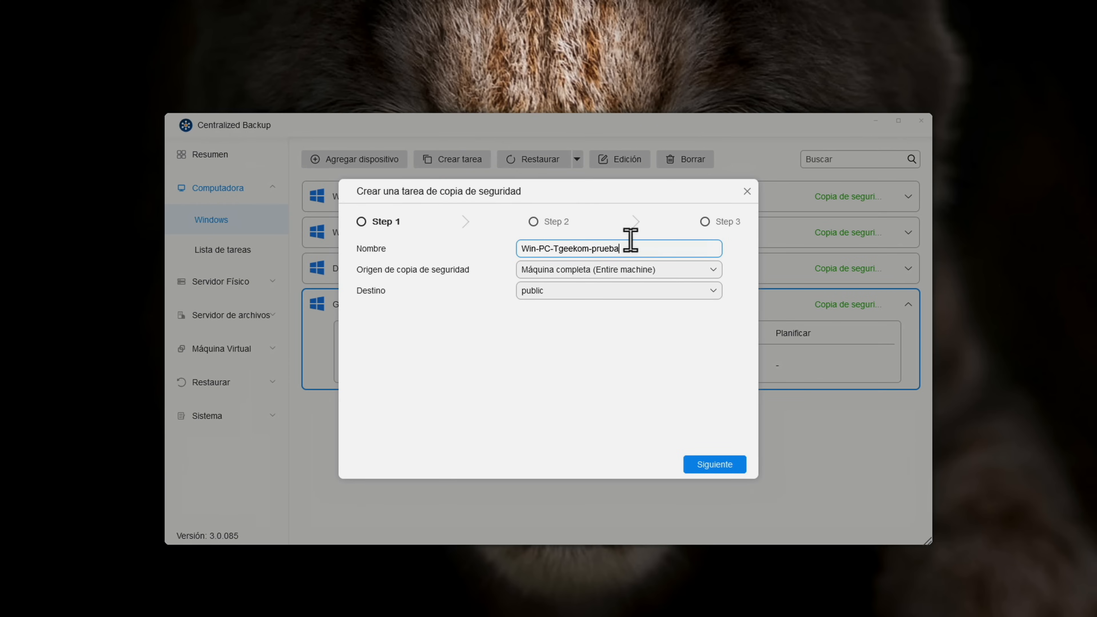
# Set the backup source to Volumen personalizado (Custom volumes) and select volume C.
pyautogui.click(642, 273)
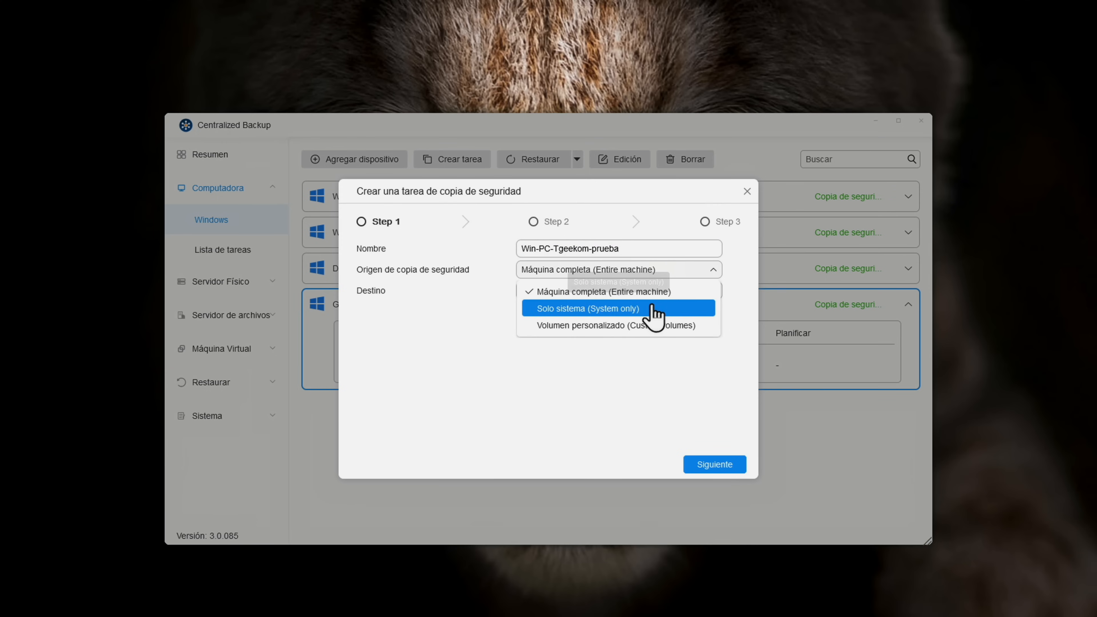
pyautogui.click(693, 325)
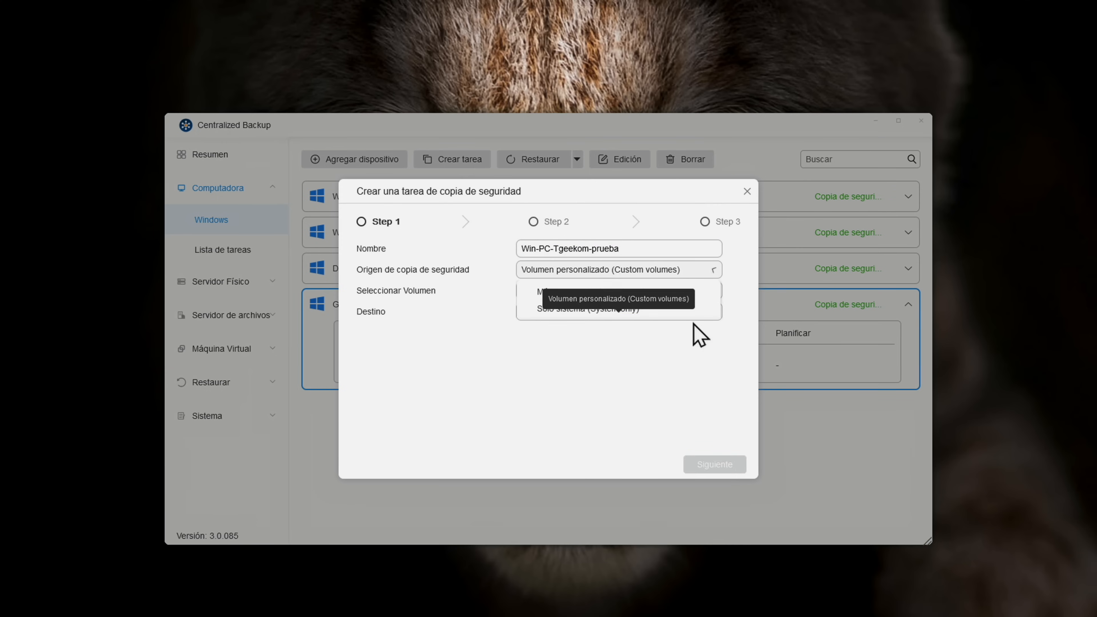
pyautogui.click(644, 295)
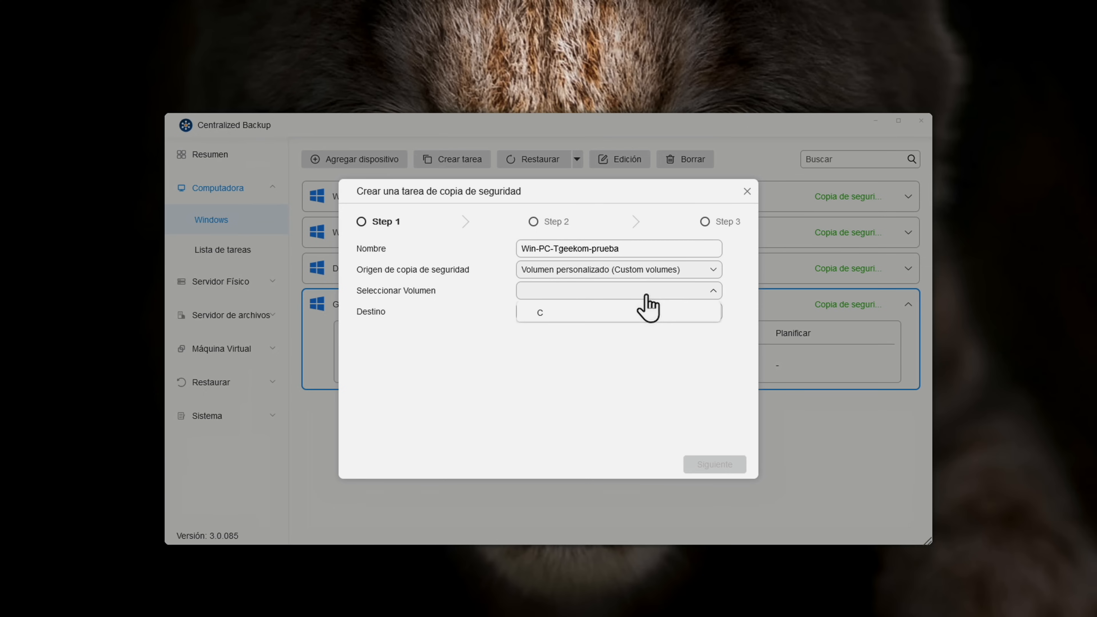
pyautogui.click(593, 317)
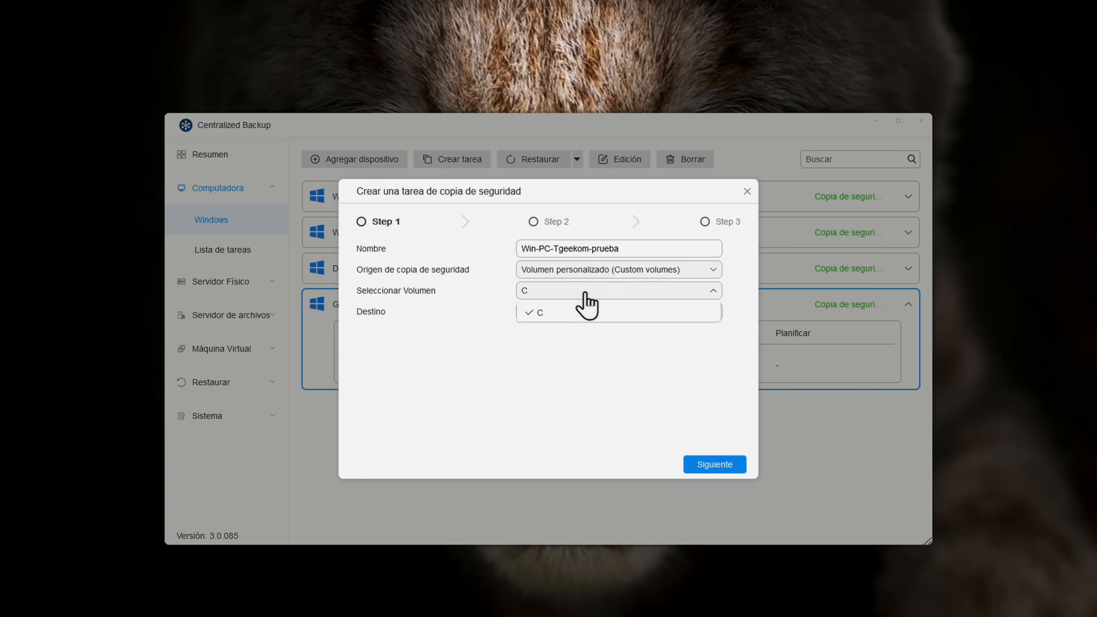
pyautogui.click(705, 296)
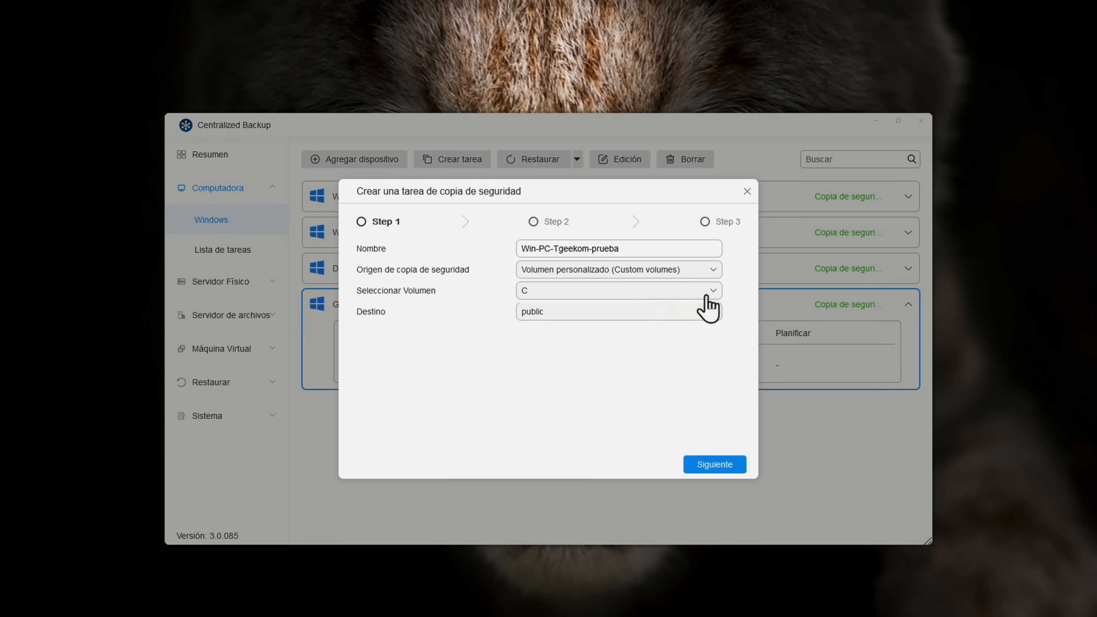
# Set the backup destination to the PROYECTOS folder and proceed to the task's schedule settings.
pyautogui.click(691, 312)
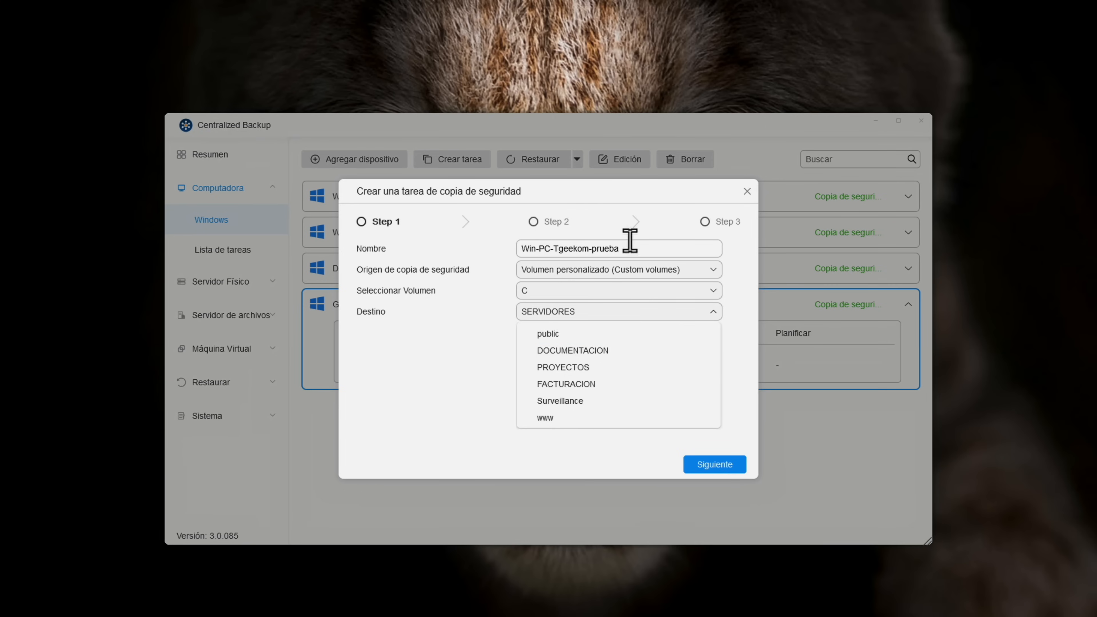
pyautogui.click(637, 369)
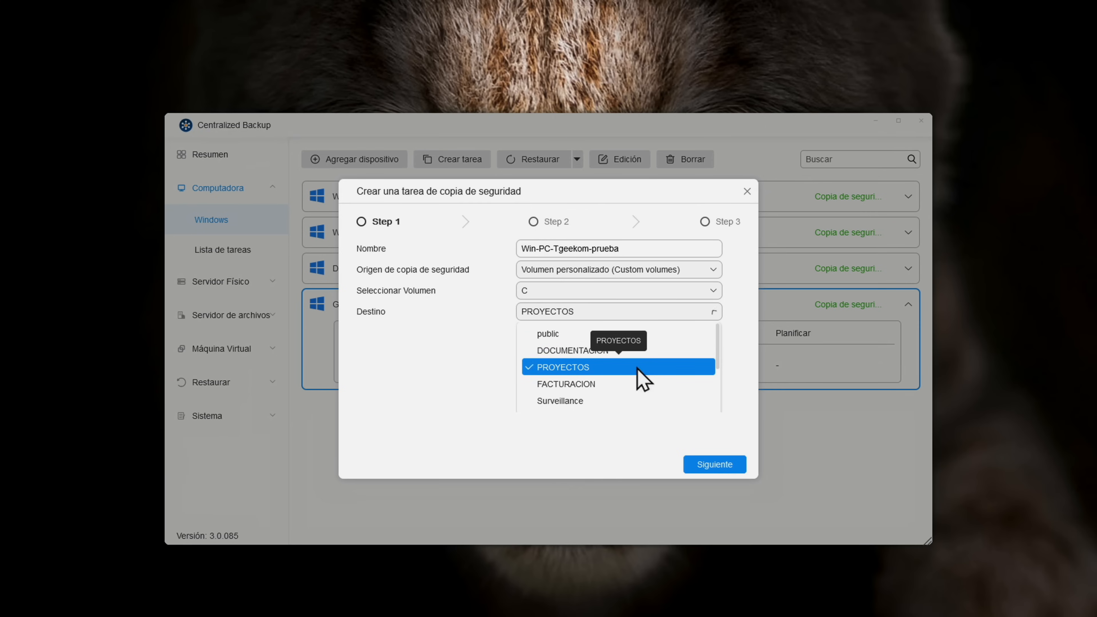
pyautogui.click(711, 466)
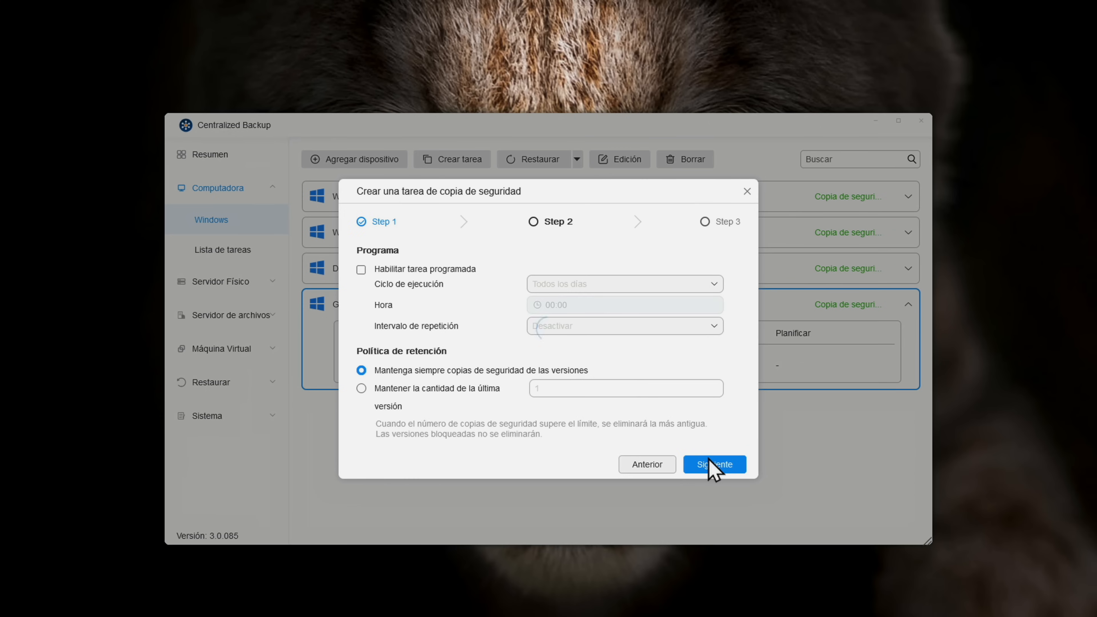
# Enable the backup schedule to run daily (Todos los días) at 15:00 with a repetition interval of 4 hours.
pyautogui.click(361, 270)
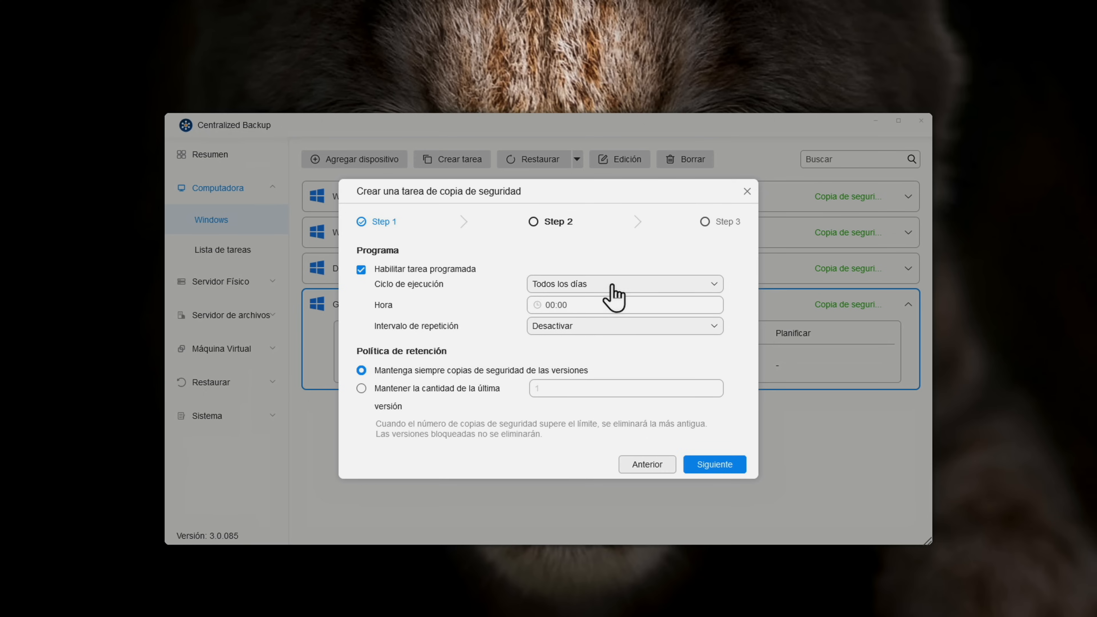
pyautogui.click(667, 305)
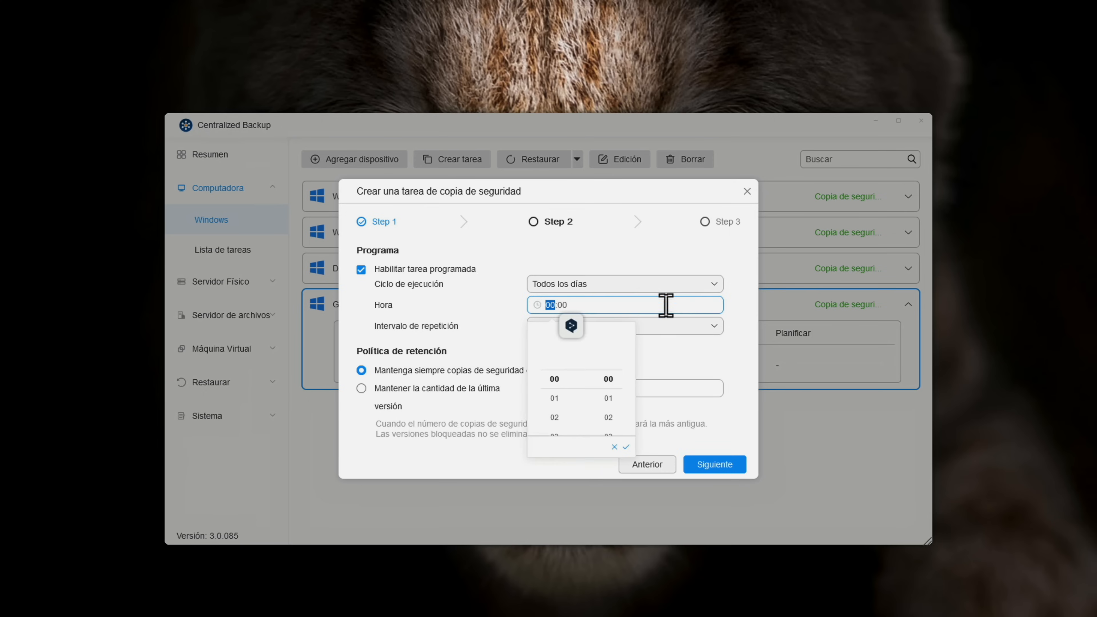
pyautogui.click(557, 423)
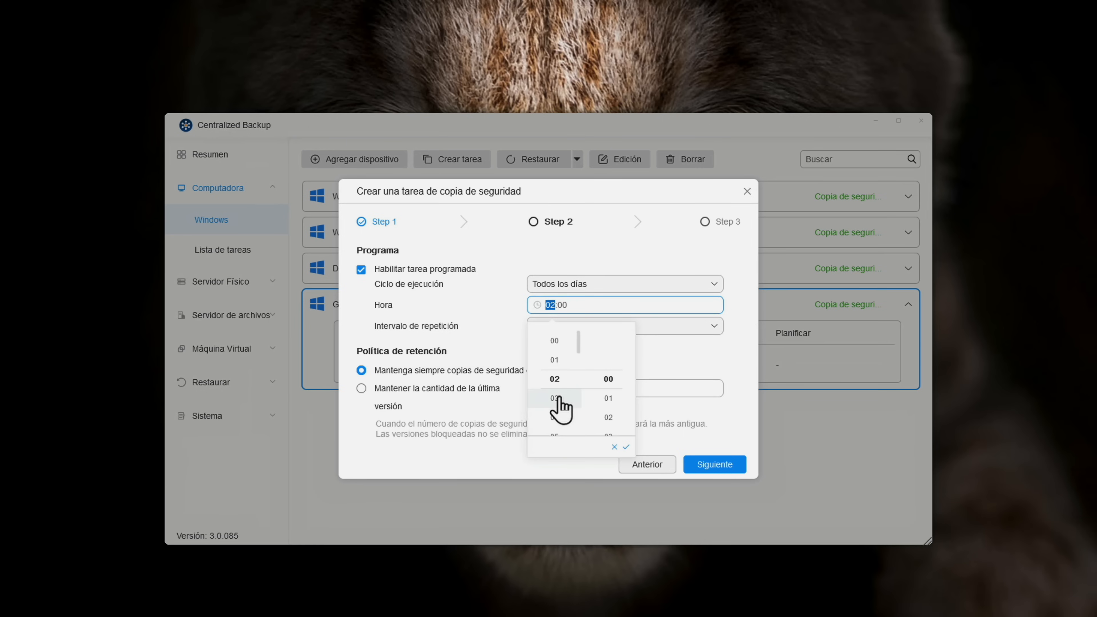
pyautogui.scroll(-5, 558, 399)
pyautogui.click(558, 399)
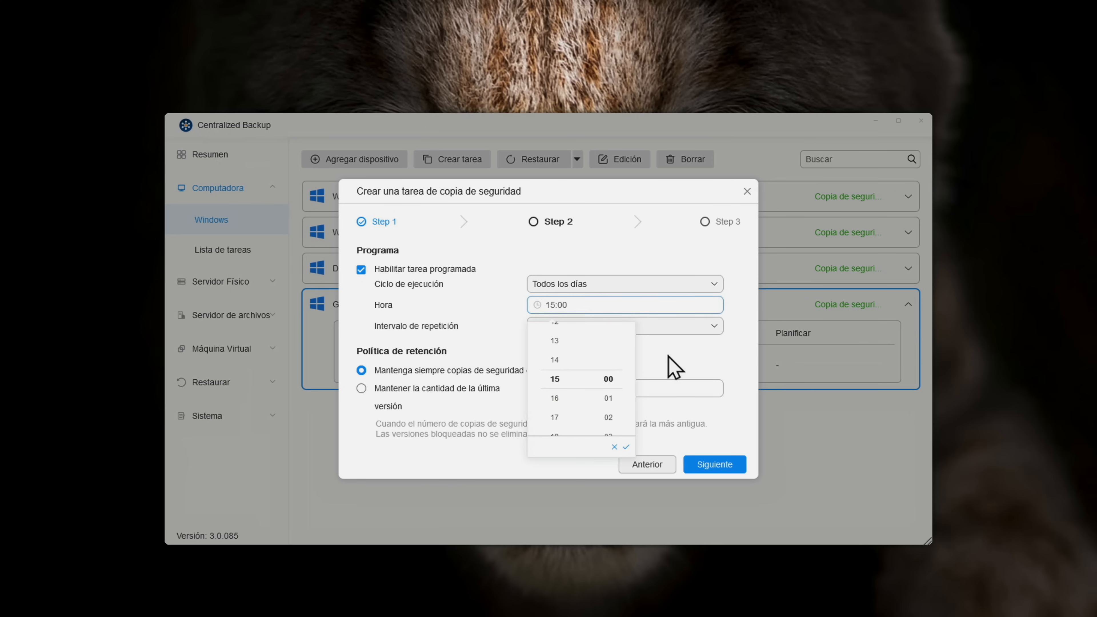
pyautogui.click(669, 365)
pyautogui.click(614, 330)
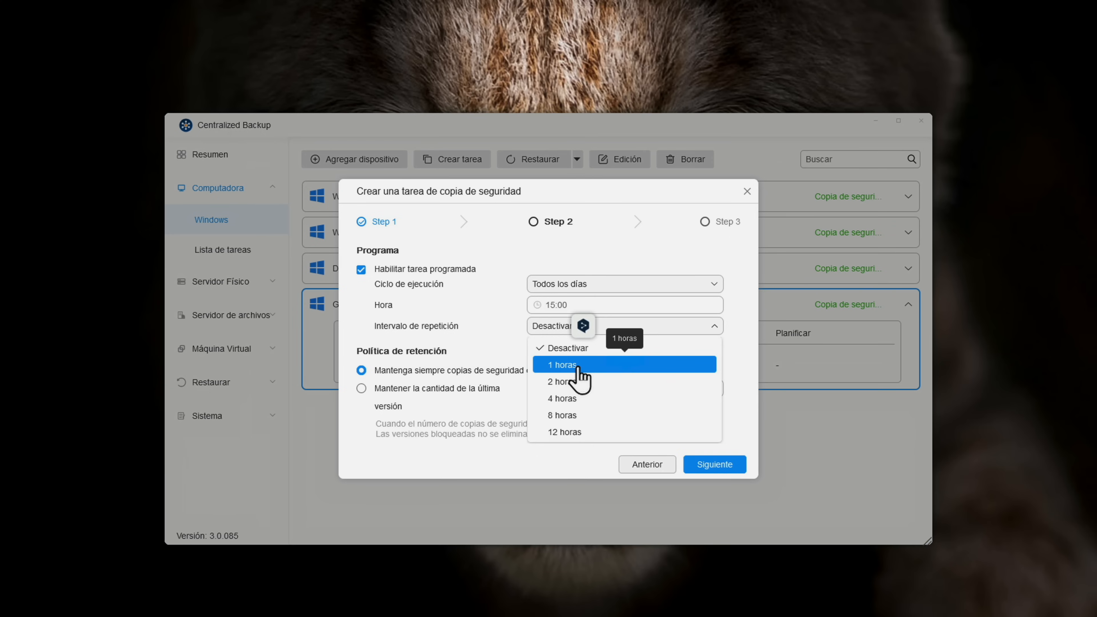
pyautogui.click(577, 398)
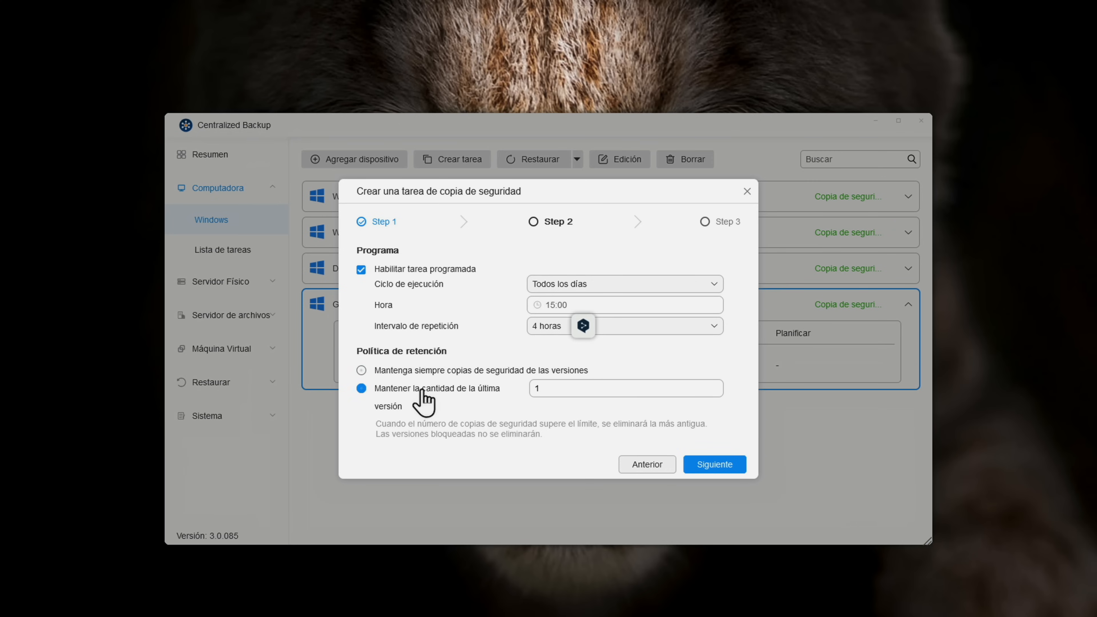
# Try limiting retention to the last 10 versions and return to always keeping backup versions.
pyautogui.moveTo(560, 388); pyautogui.dragTo(531, 388)
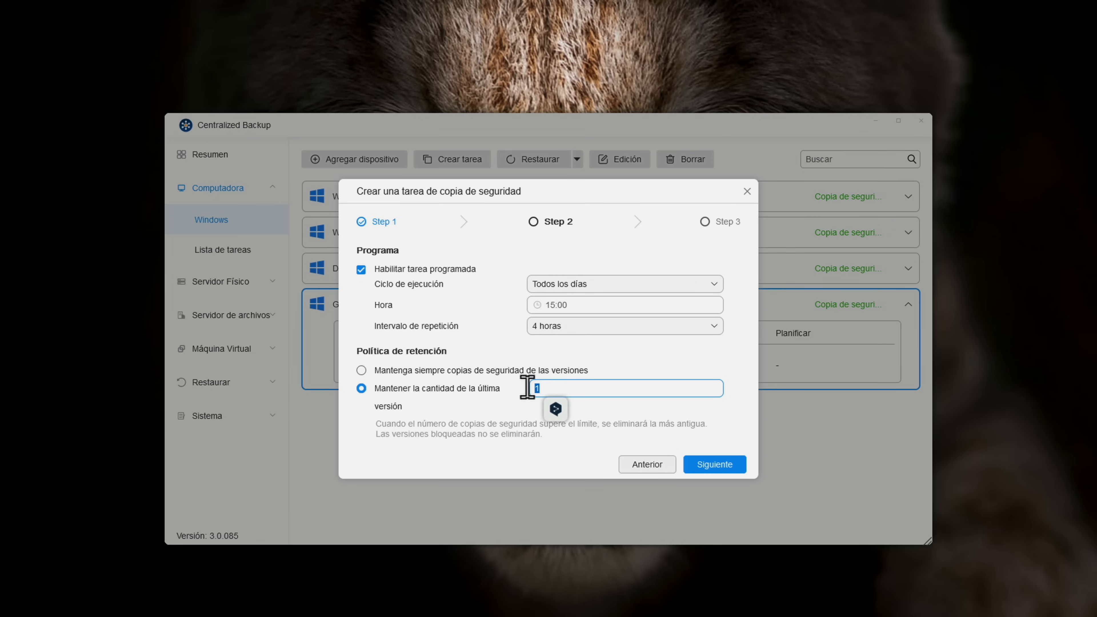
pyautogui.write('10')
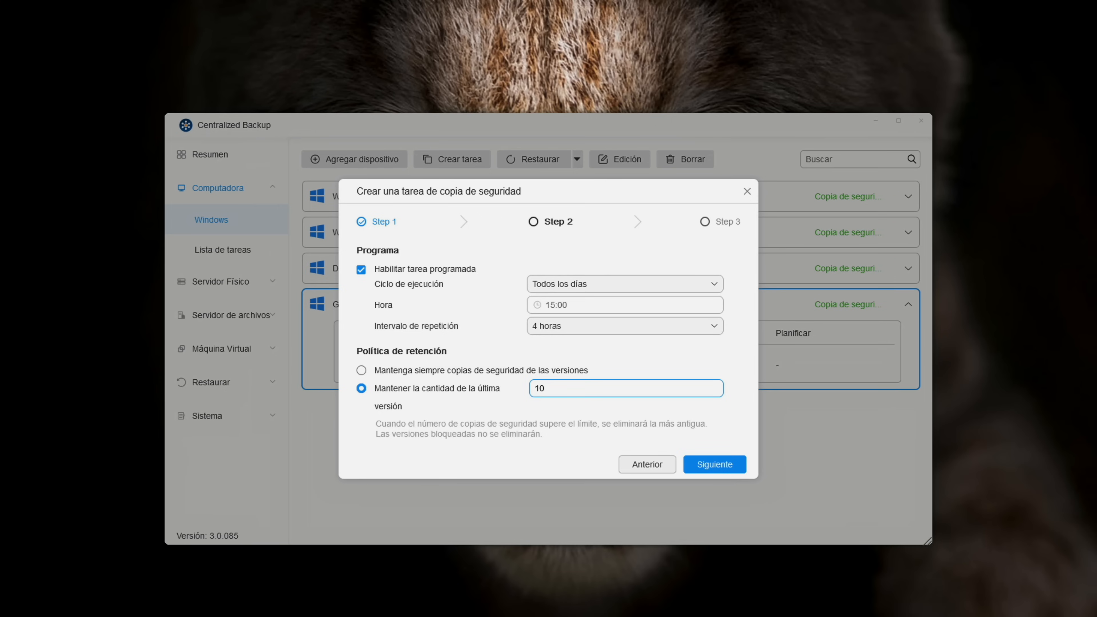
pyautogui.click(659, 370)
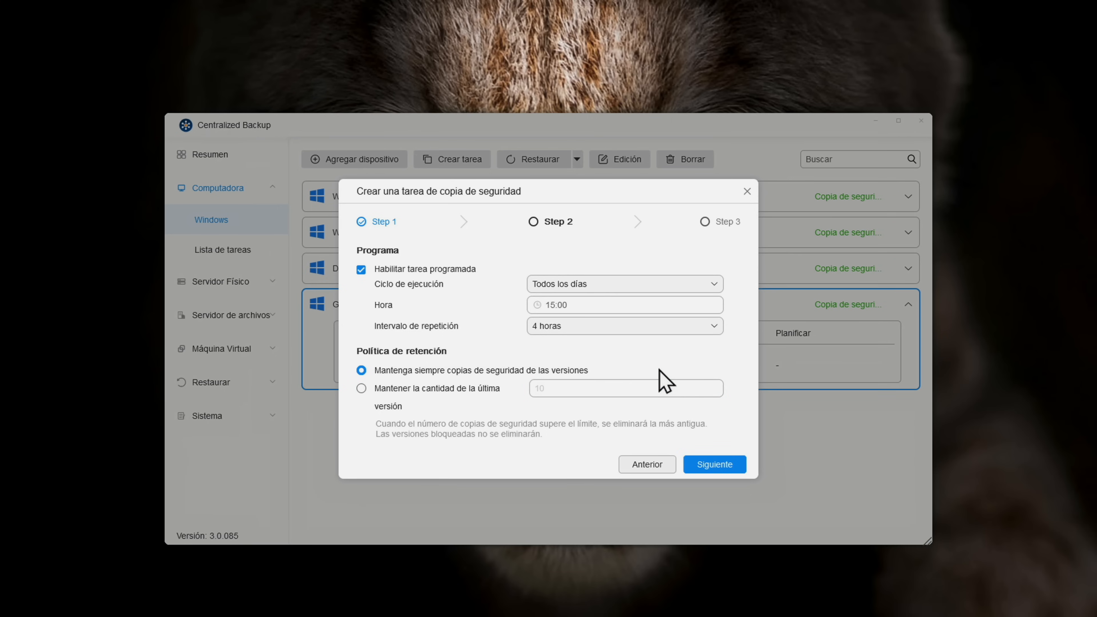
# Confirm the task summary to create the backup task and choose to run it immediately.
pyautogui.click(719, 466)
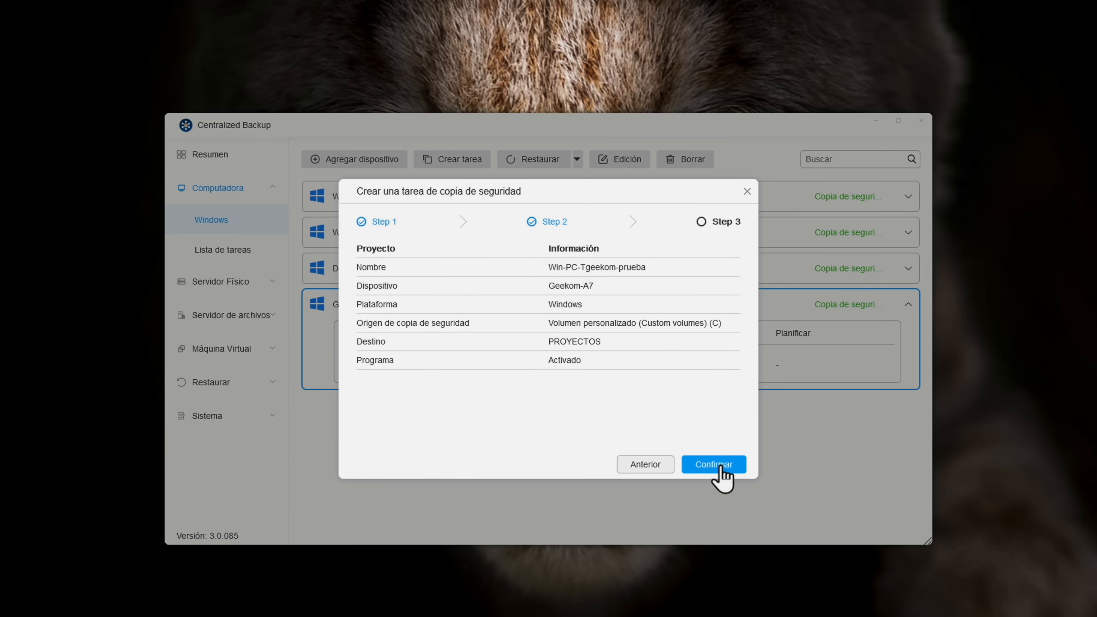
pyautogui.click(721, 465)
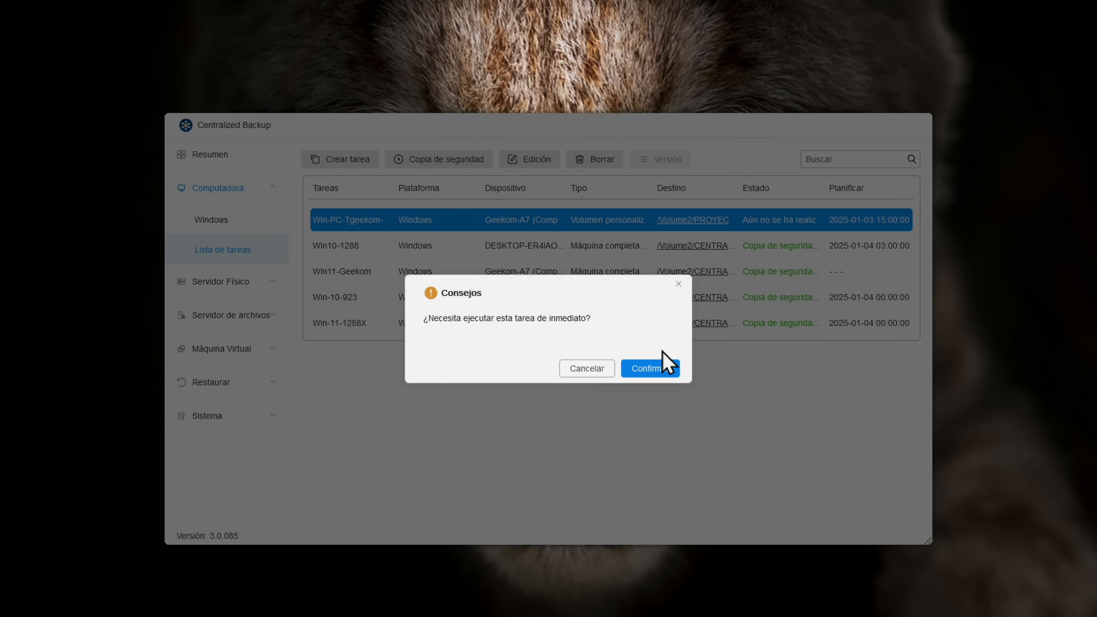
pyautogui.click(664, 370)
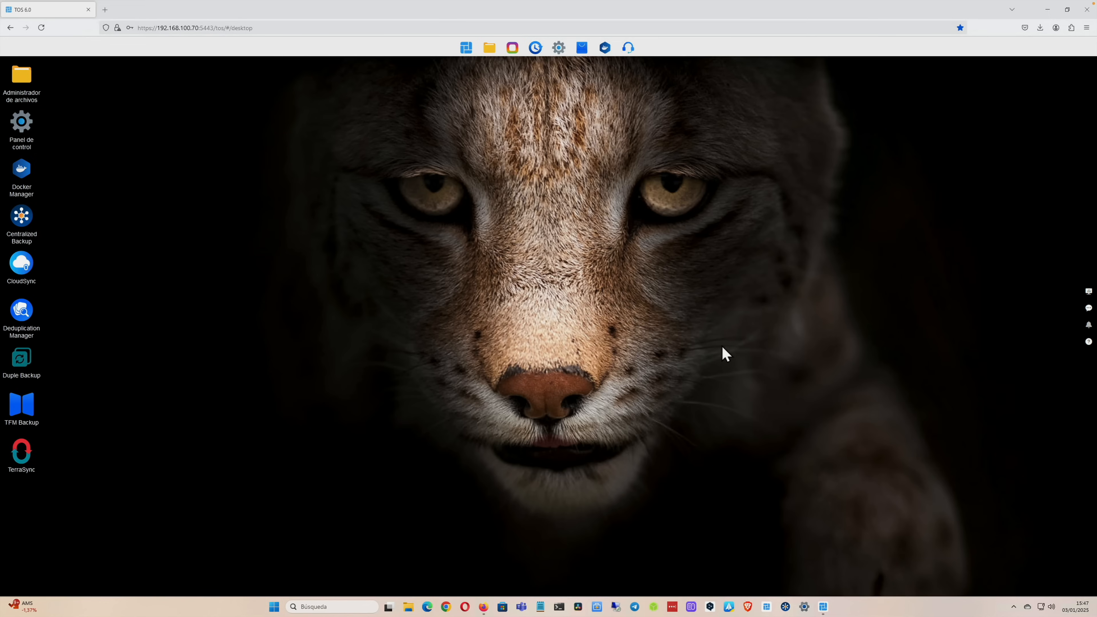
# Switch to Centralized Backup Agent and open the recovery image creation settings.
pyautogui.click(785, 610)
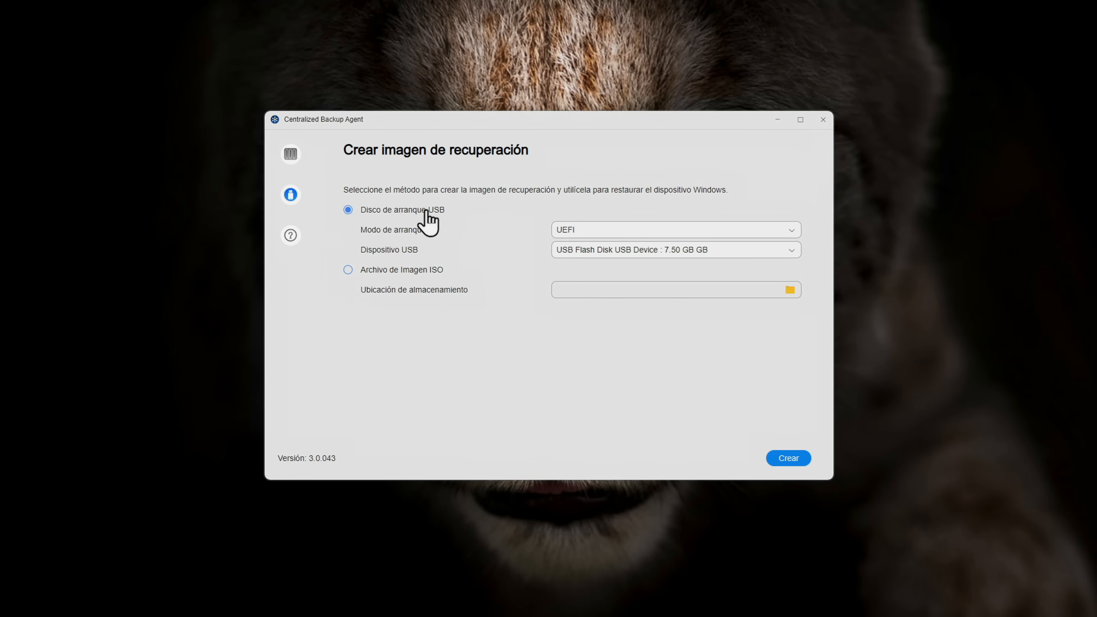
# Set the recovery image to an ISO file stored in the user's Desktop folder on drive C.
pyautogui.click(418, 271)
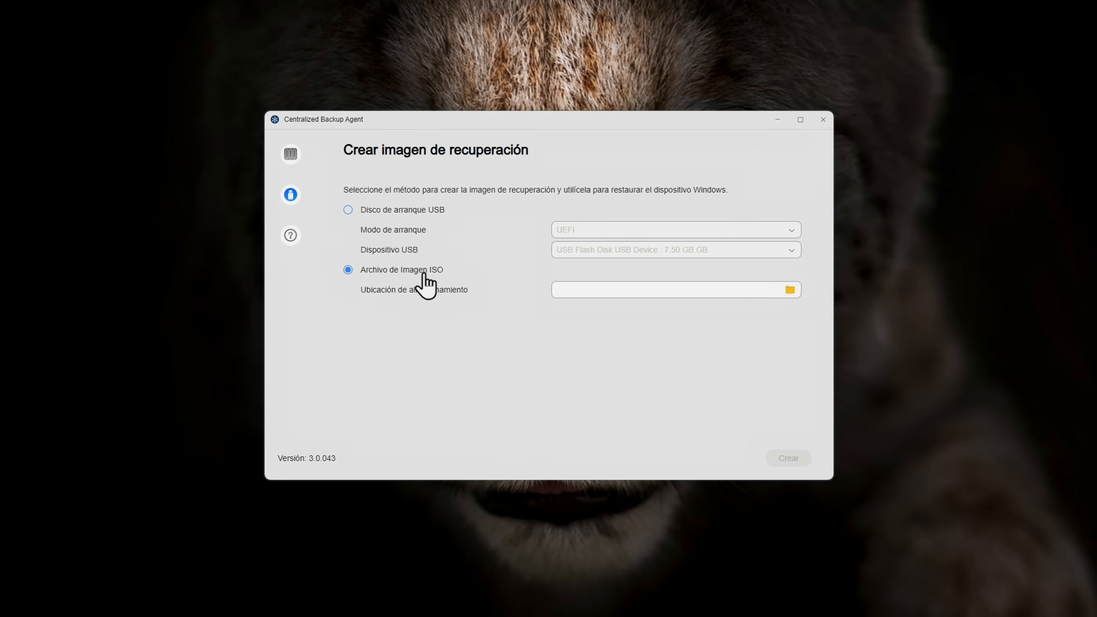
pyautogui.click(790, 289)
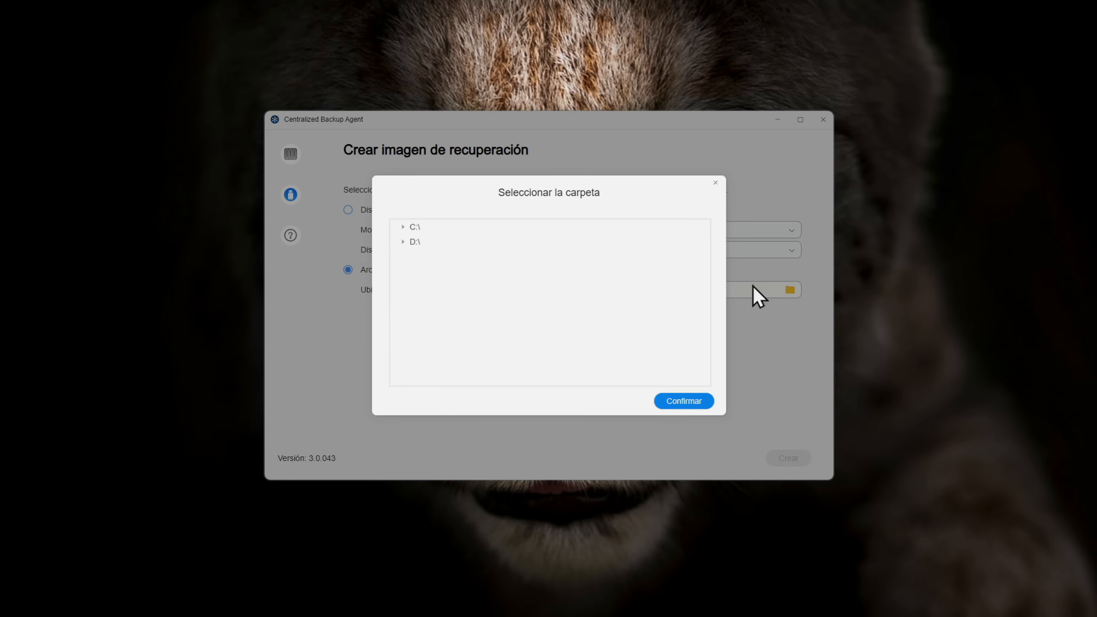
pyautogui.click(411, 230)
pyautogui.scroll(-3, 434, 303)
pyautogui.click(414, 264)
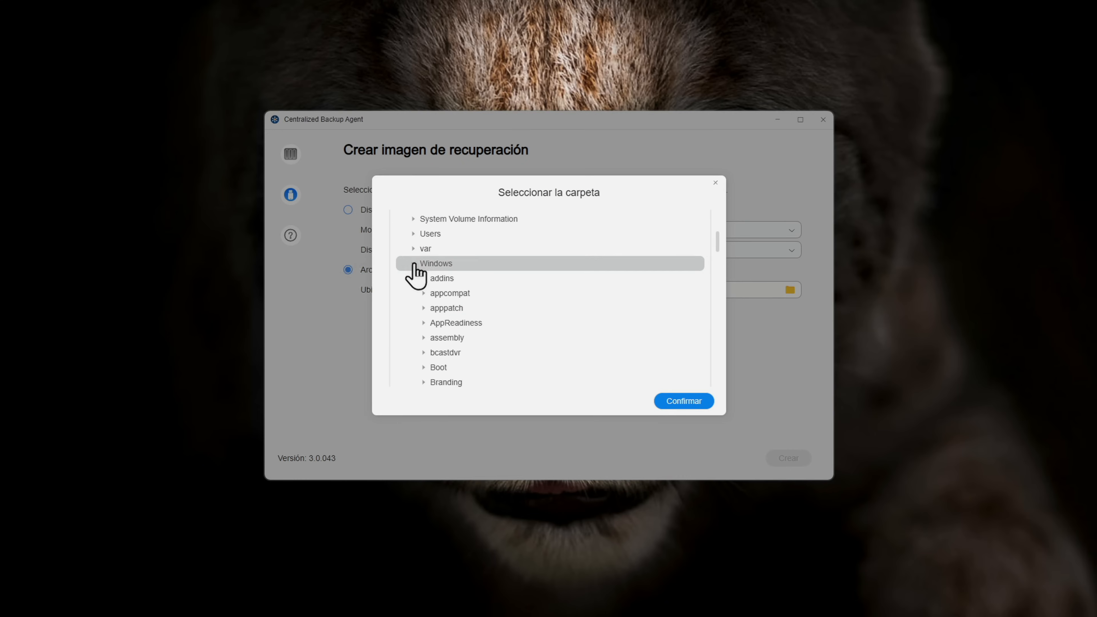
pyautogui.click(413, 334)
pyautogui.click(449, 364)
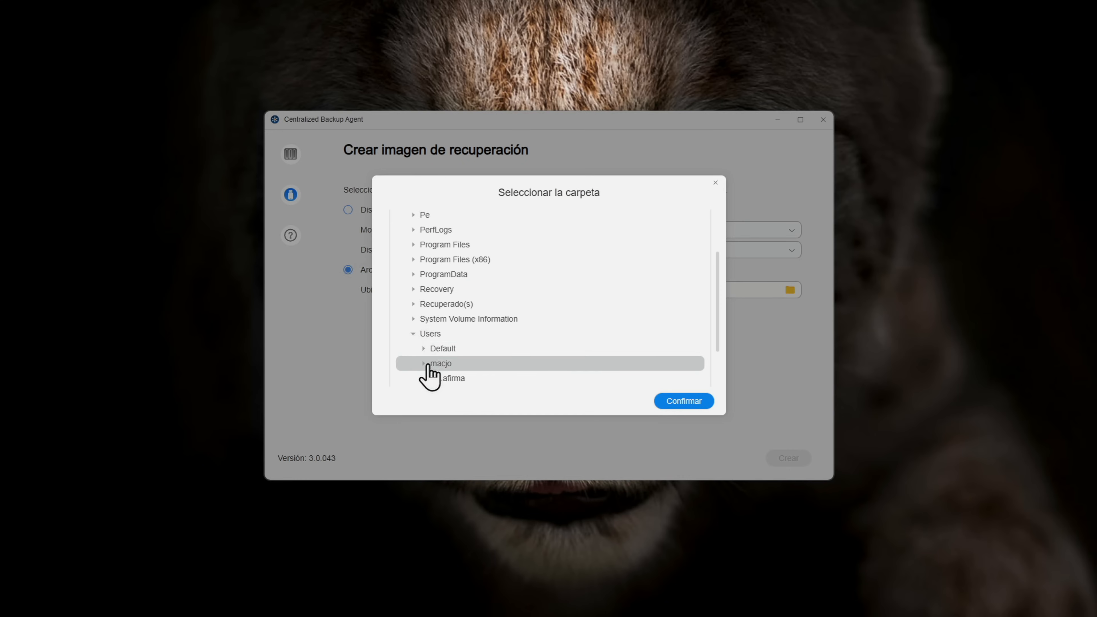
pyautogui.scroll(-3, 428, 373)
pyautogui.click(449, 339)
pyautogui.click(692, 404)
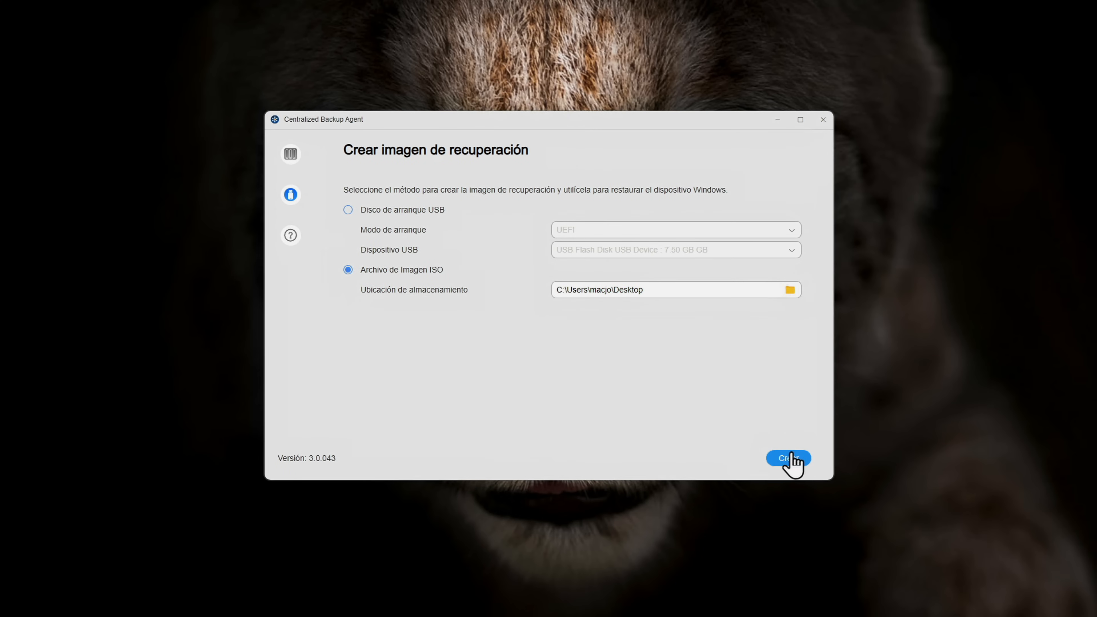
# Create a USB boot recovery disk in UEFI mode on the 7.50 GB USB flash disk and accept formatting it.
pyautogui.click(388, 211)
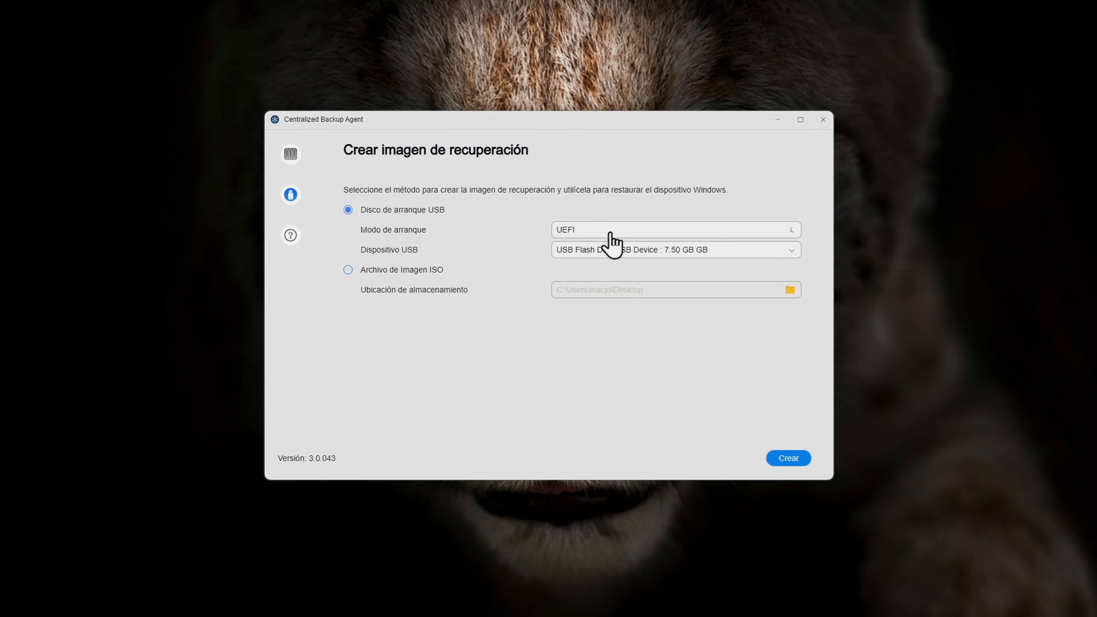
pyautogui.click(610, 234)
pyautogui.click(616, 247)
pyautogui.click(614, 232)
pyautogui.click(614, 265)
pyautogui.click(791, 459)
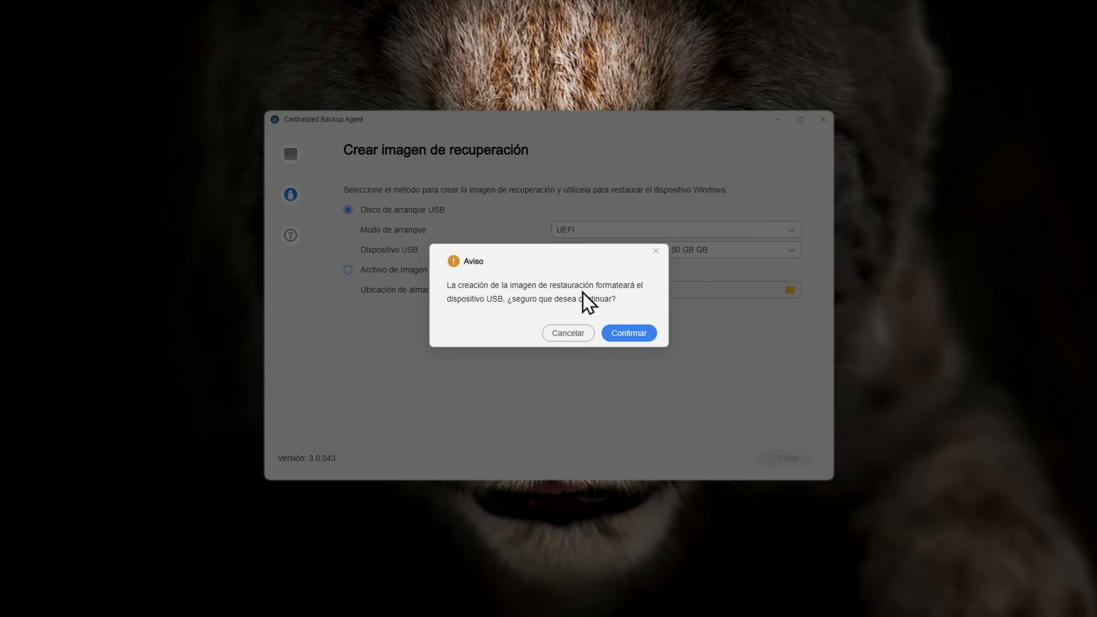
pyautogui.click(626, 336)
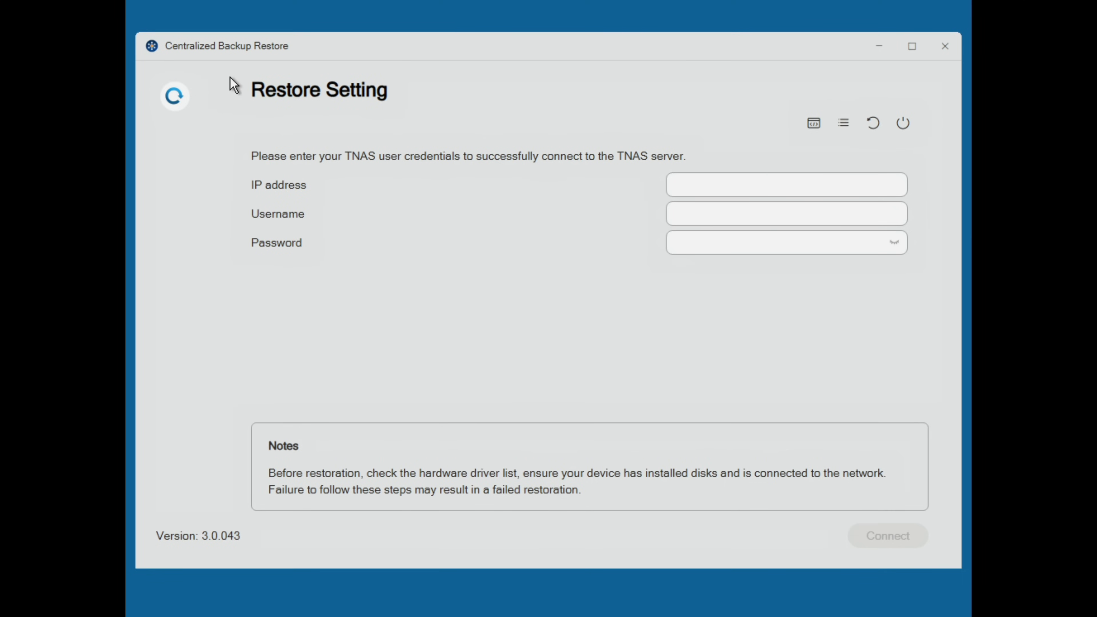
# In Centralized Backup Restore, connect to the TNAS at 192.168.100.70 with the account username and password, and choose the Win10-1288 task.
pyautogui.click(728, 185)
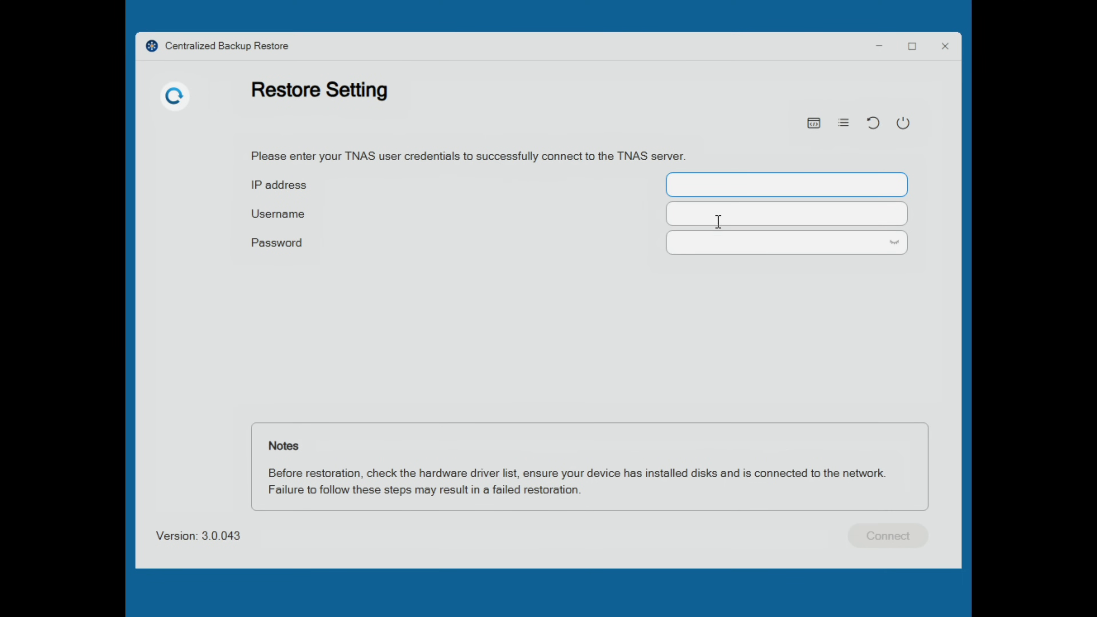
pyautogui.write('192.168.100.70')
pyautogui.click(739, 213)
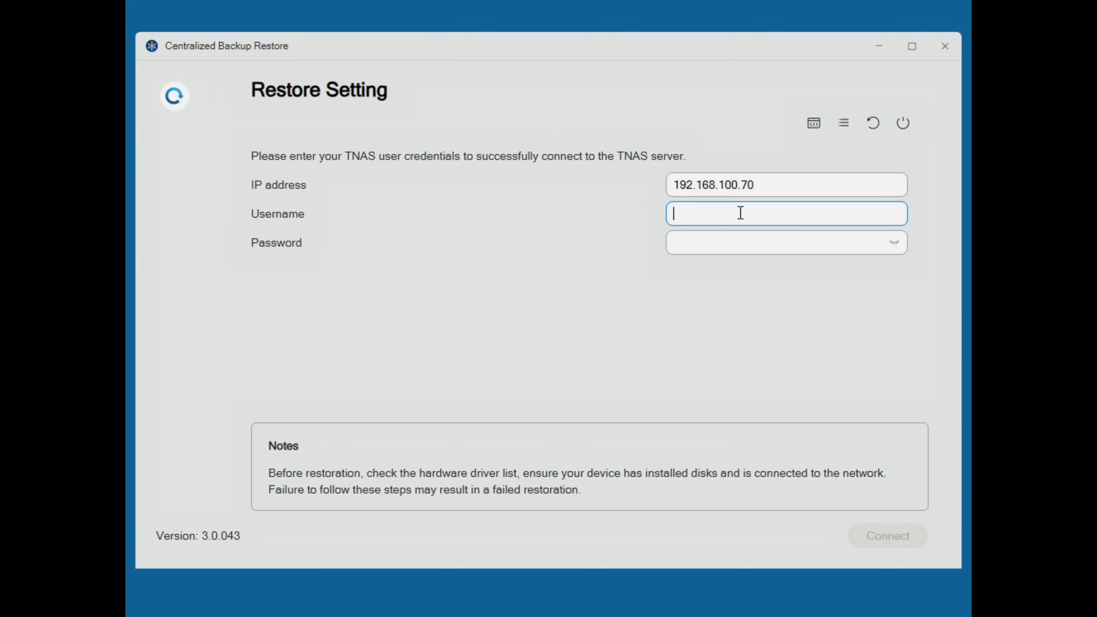
pyautogui.write('macjosan')
pyautogui.click(744, 240)
pyautogui.write('••••••••')
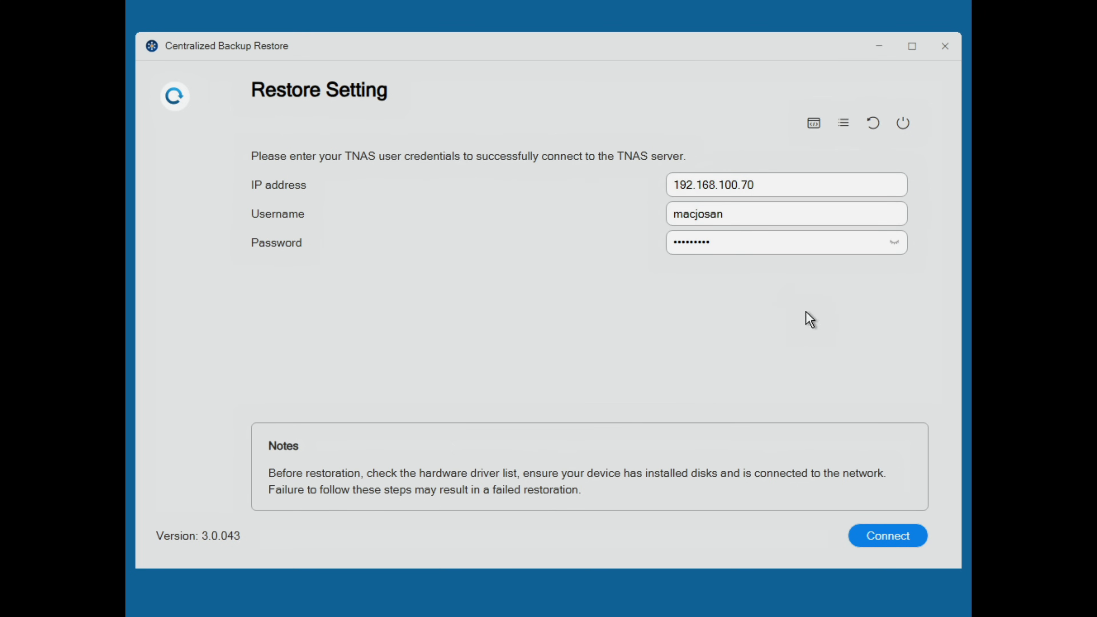
pyautogui.click(895, 540)
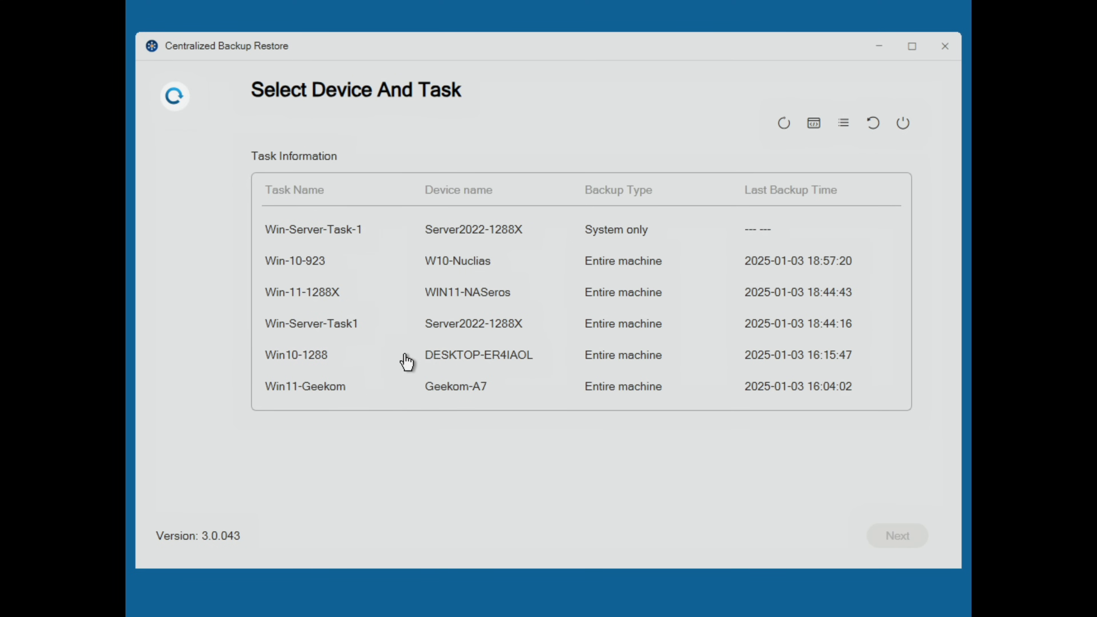
pyautogui.click(314, 359)
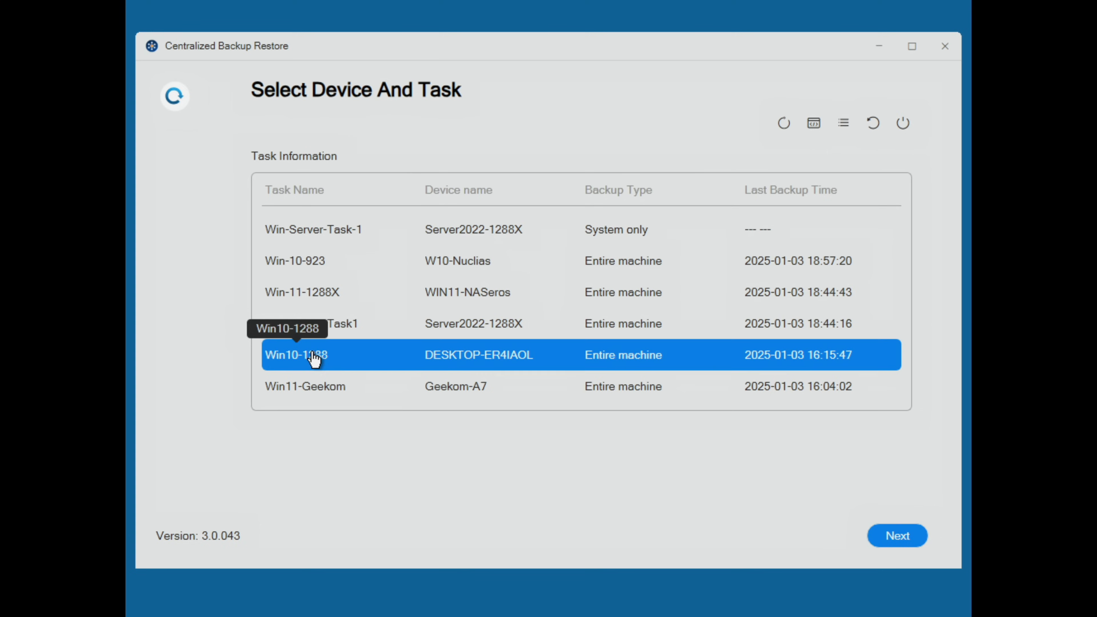
pyautogui.click(890, 536)
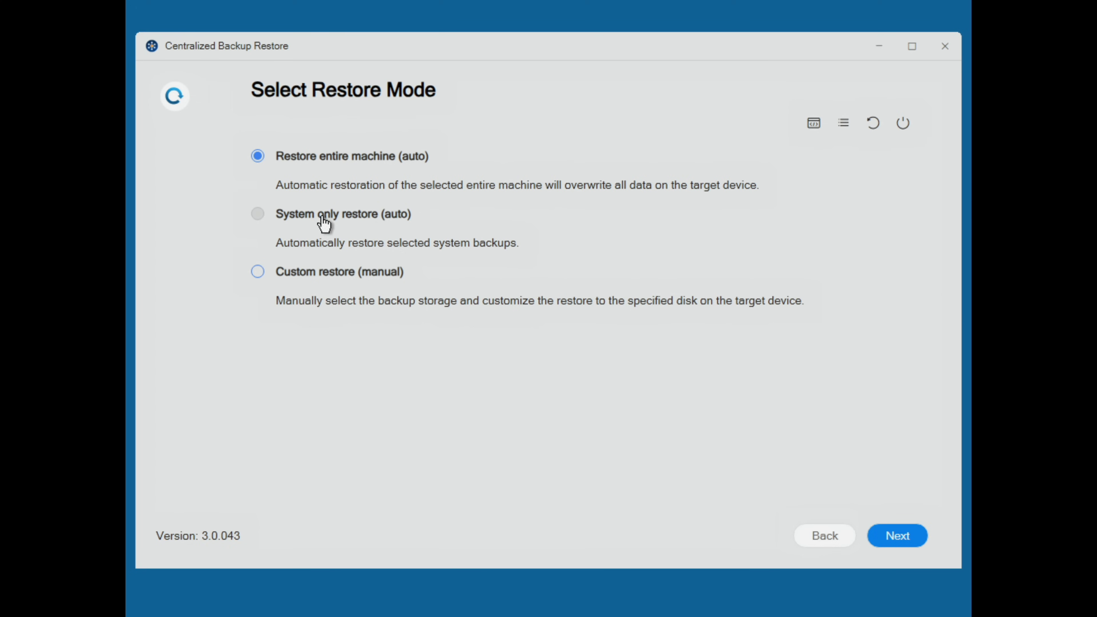
pyautogui.click(261, 276)
pyautogui.click(898, 540)
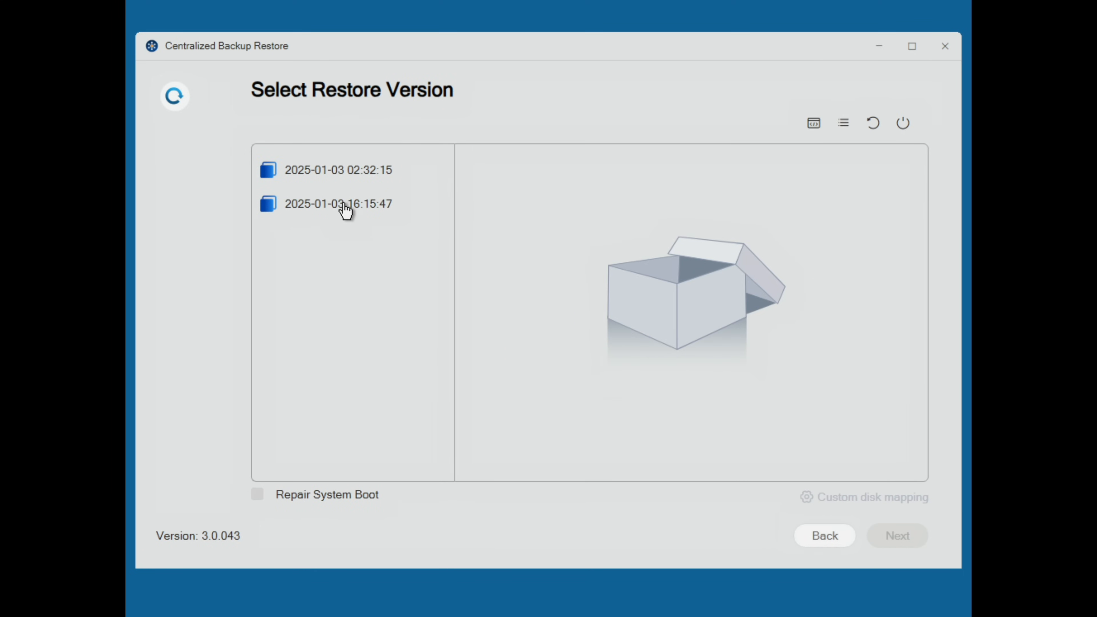
pyautogui.click(351, 216)
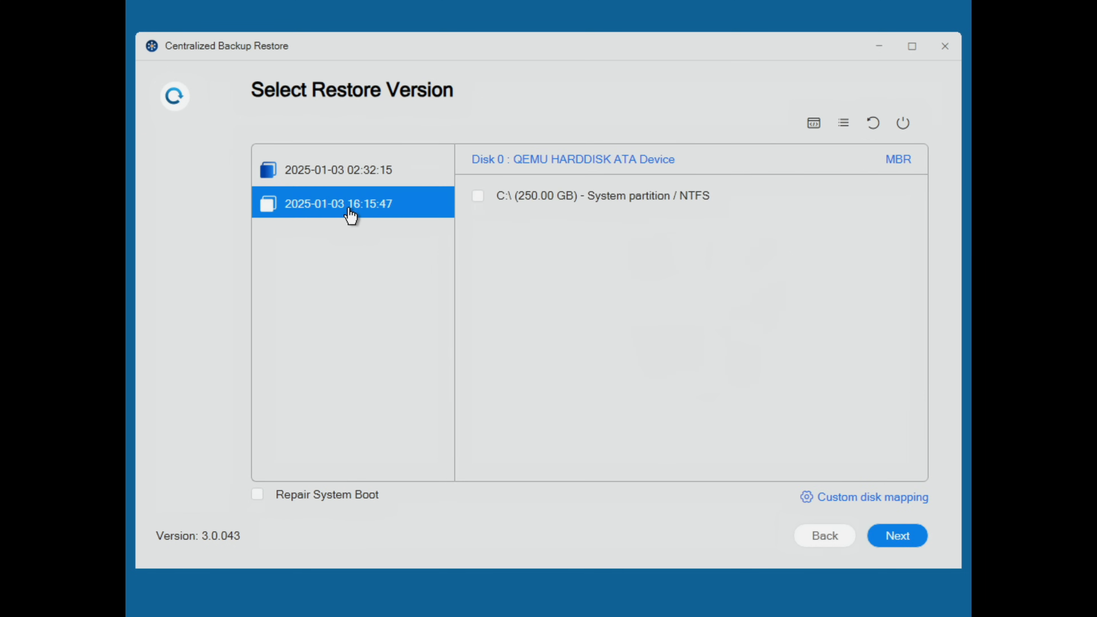
pyautogui.click(477, 198)
pyautogui.click(847, 537)
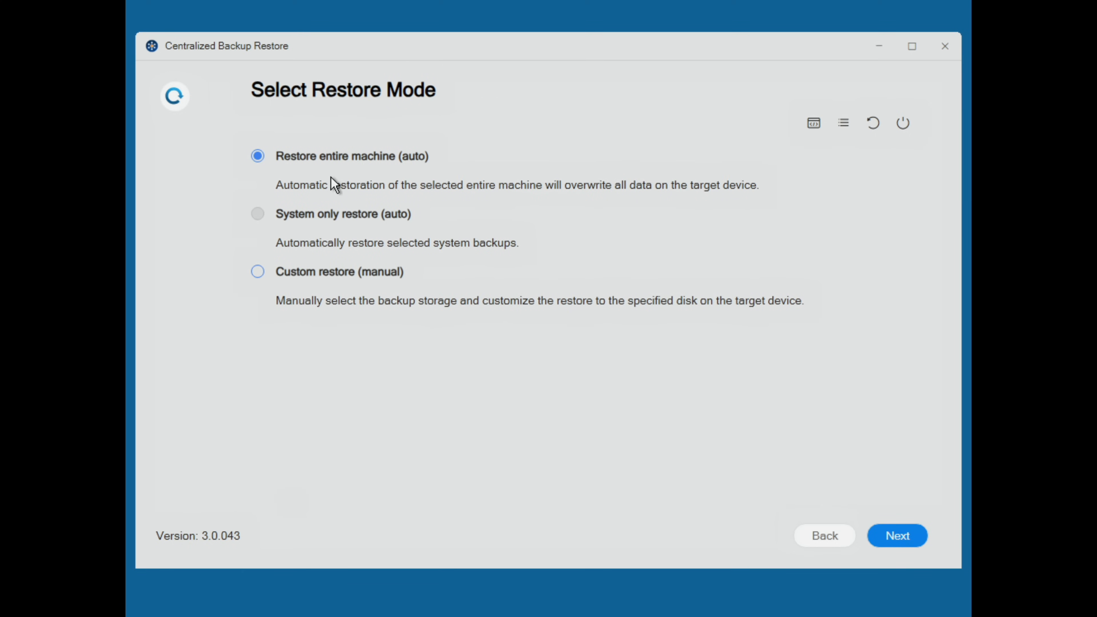
pyautogui.click(886, 537)
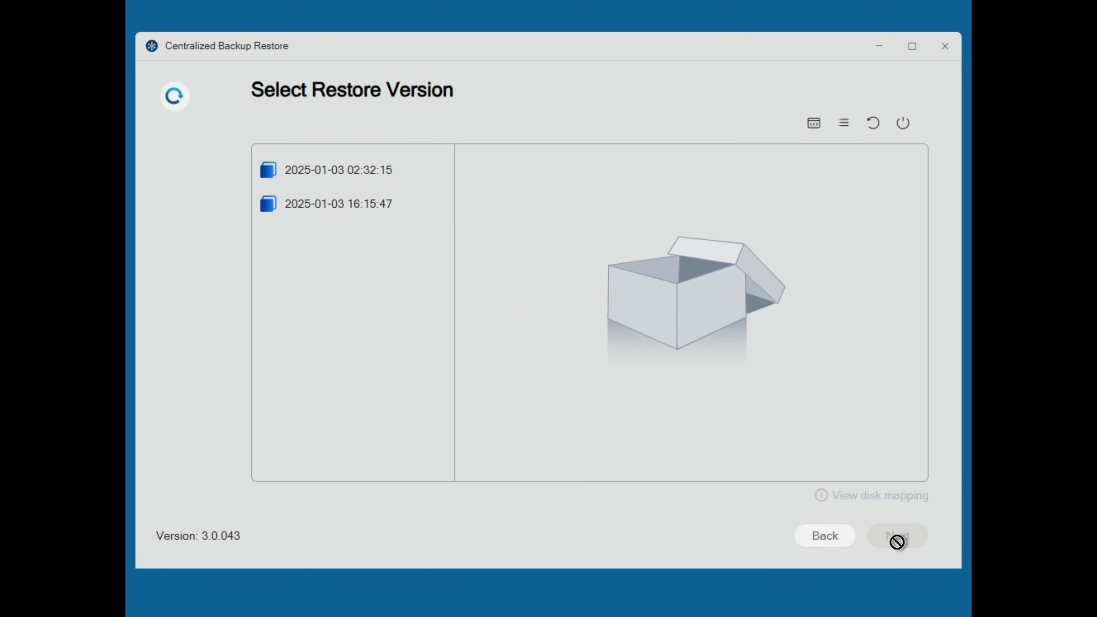
pyautogui.click(376, 209)
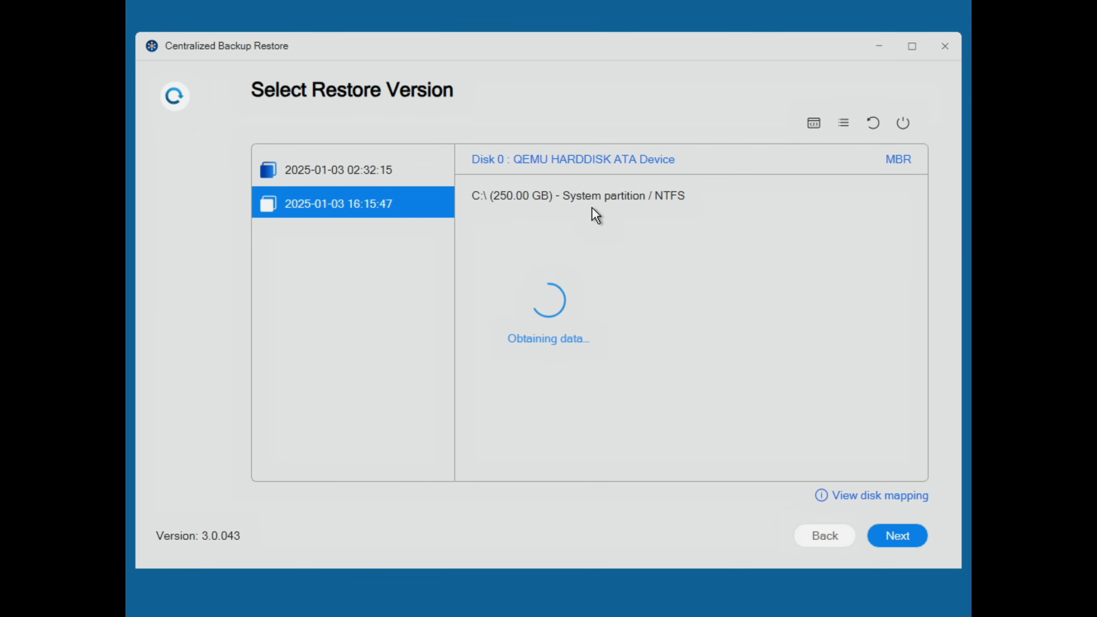
pyautogui.click(900, 538)
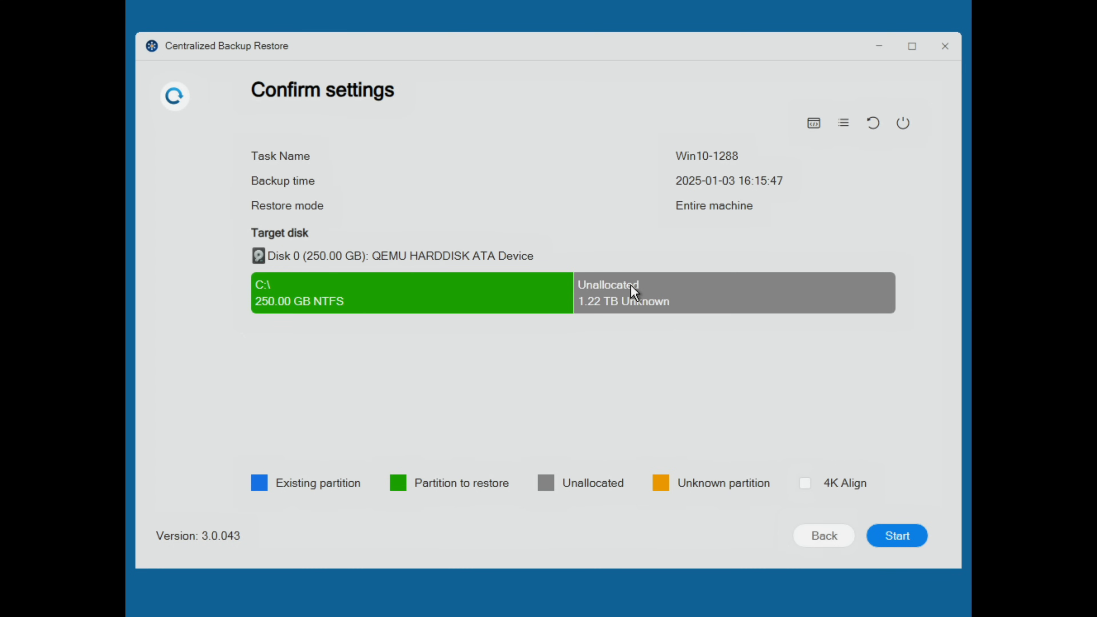
pyautogui.click(898, 536)
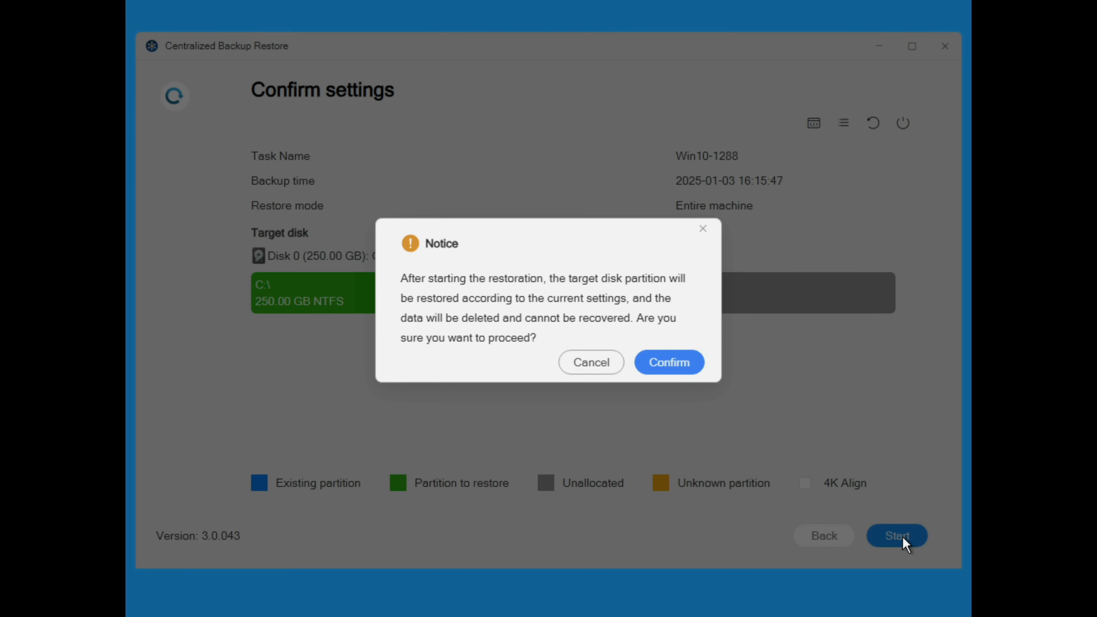
pyautogui.click(676, 365)
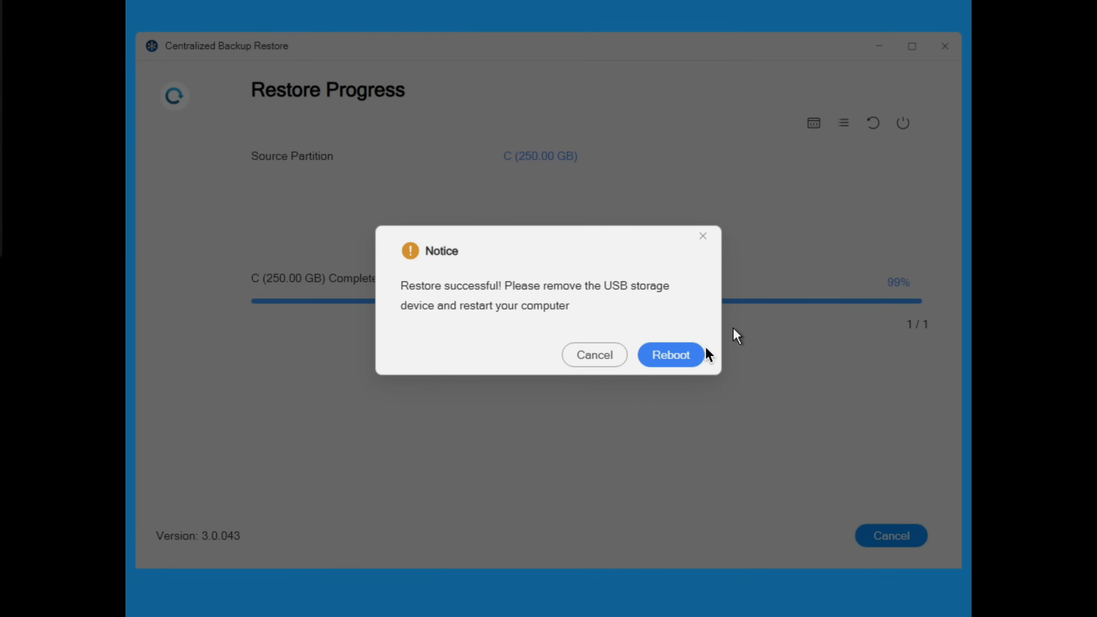
# Reboot the restored computer and start Windows 10 on volume 1.
pyautogui.click(693, 355)
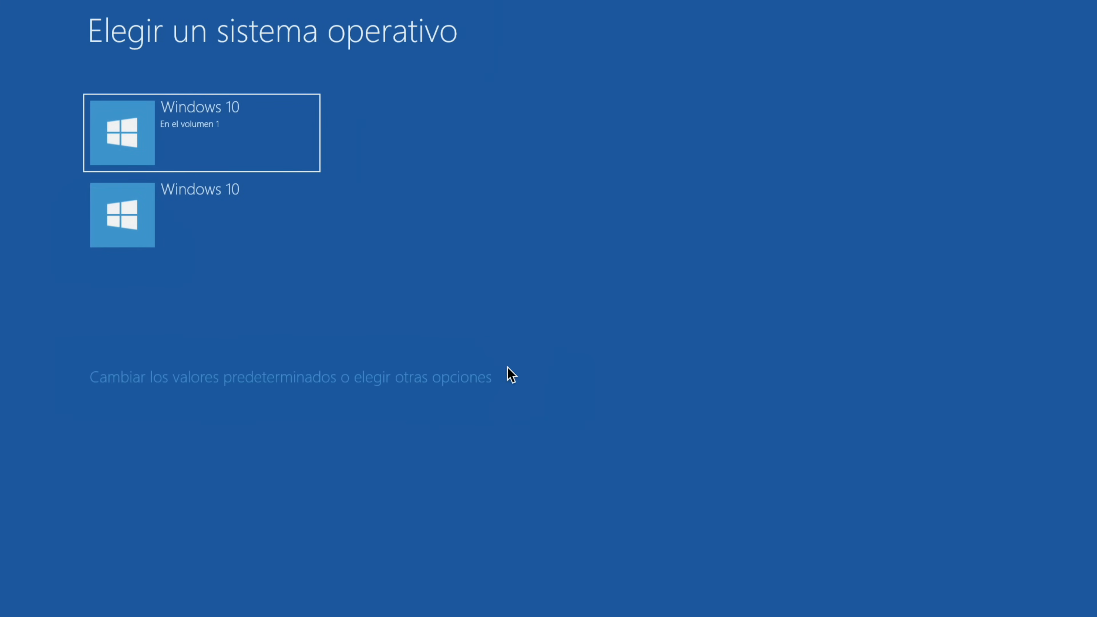
pyautogui.click(292, 164)
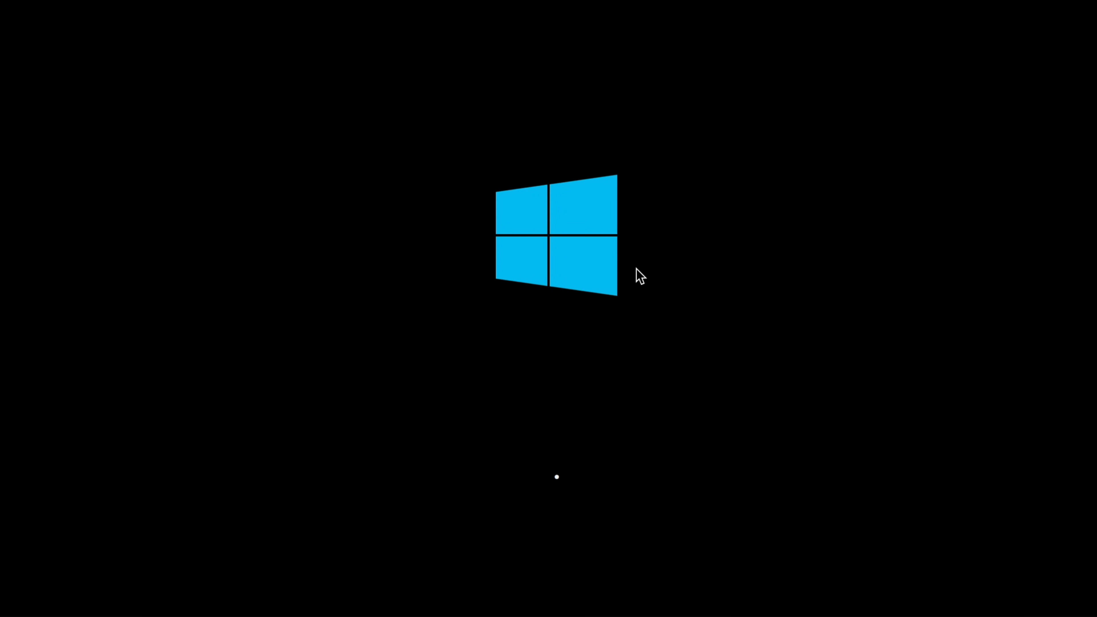
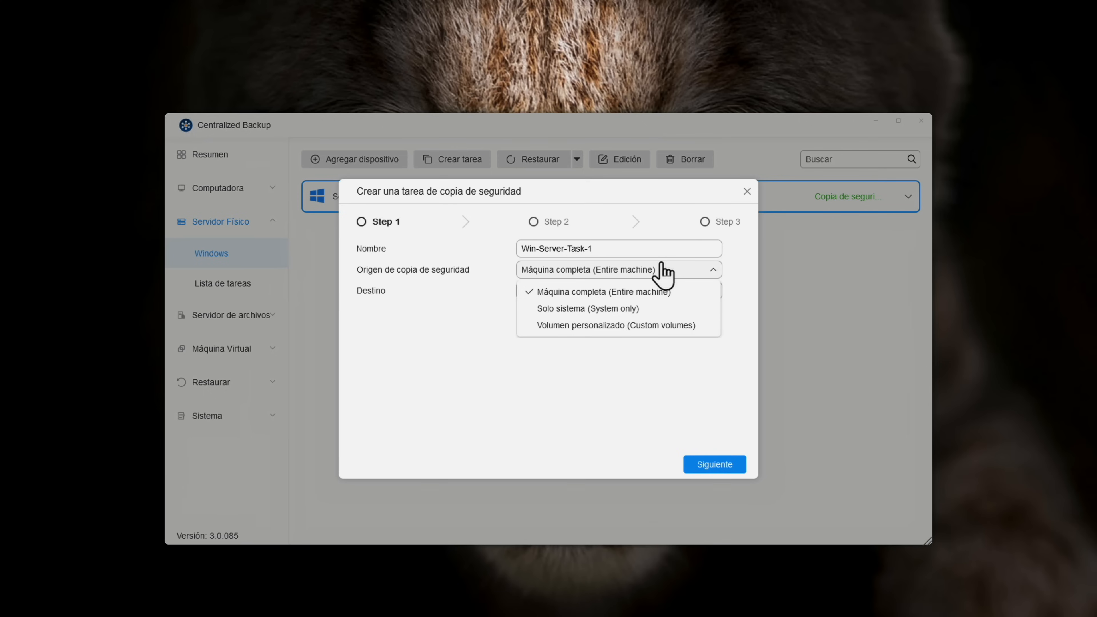
# Try custom volumes as the backup source of Win-Server-Task-1 and check the available destination folders.
pyautogui.click(661, 327)
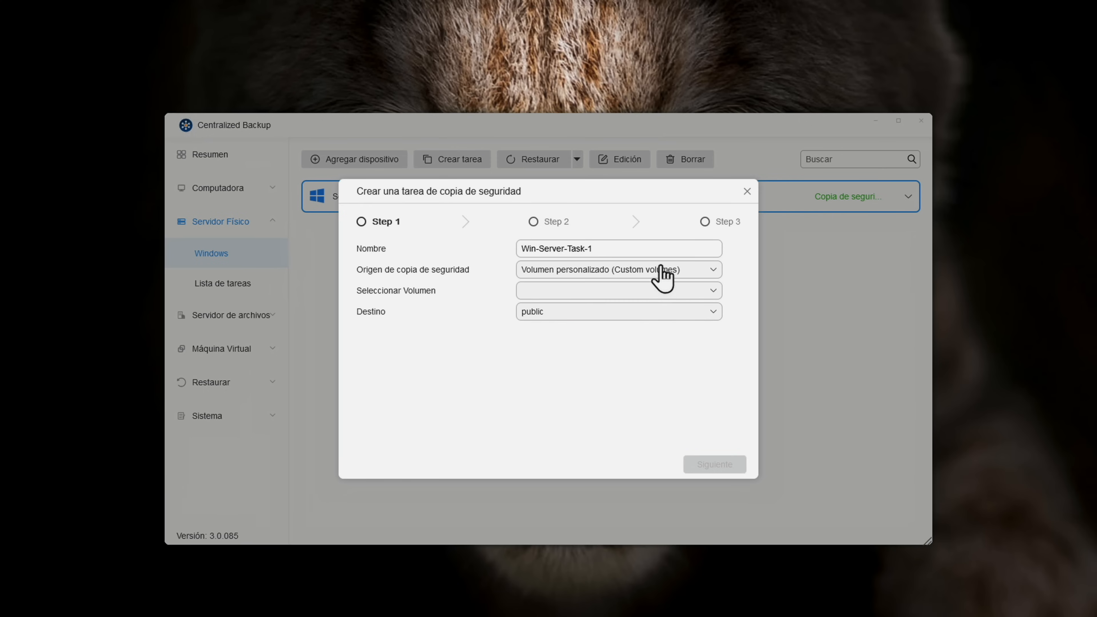
pyautogui.click(681, 310)
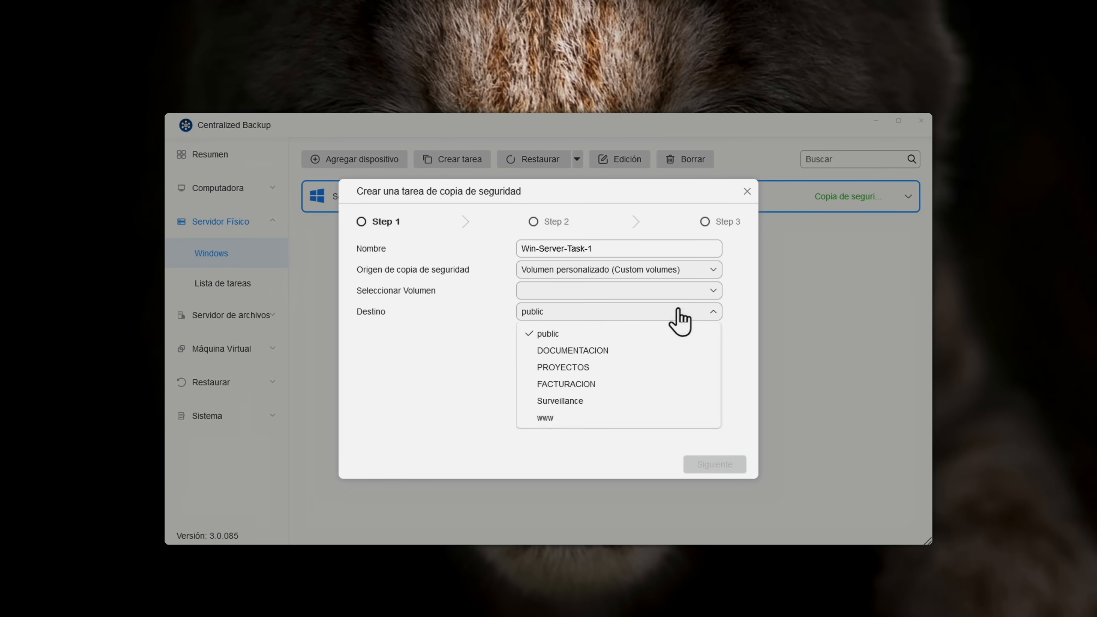
pyautogui.click(739, 227)
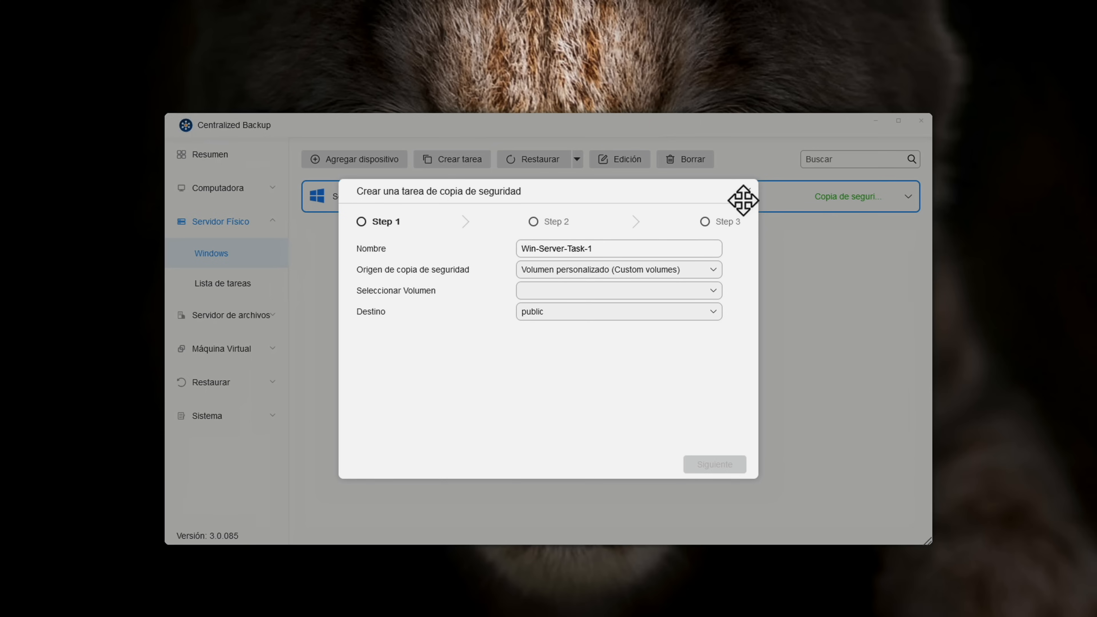
# Set the backup source of Win-Server-Task-1 to system only and its destination to BACKUP_SERVIDORES, and continue to the schedule settings.
pyautogui.click(655, 276)
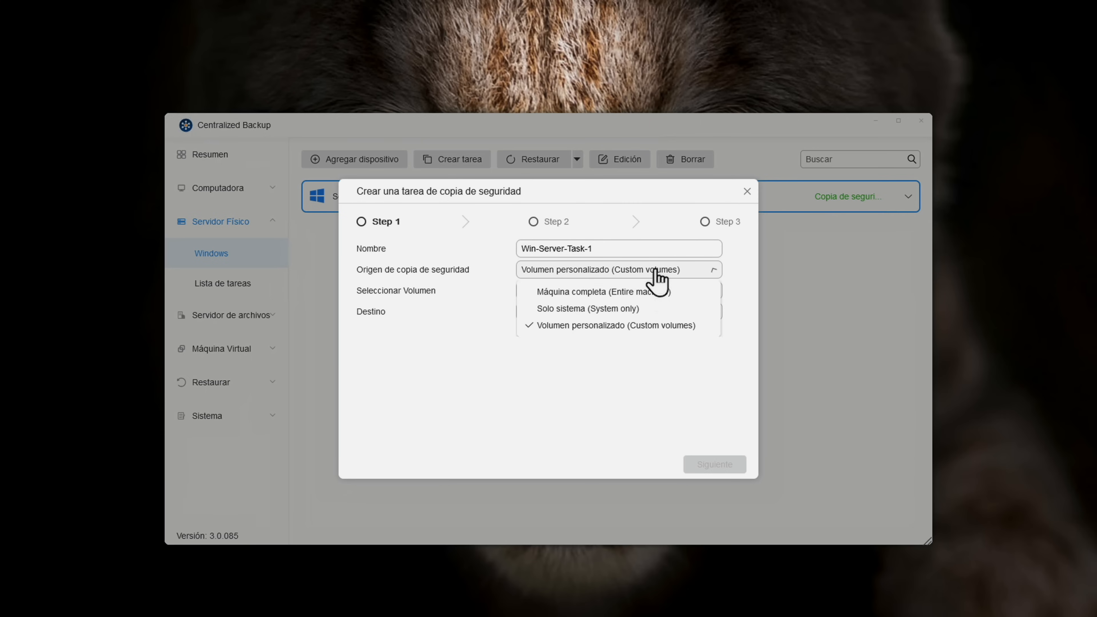
pyautogui.click(651, 305)
pyautogui.click(649, 292)
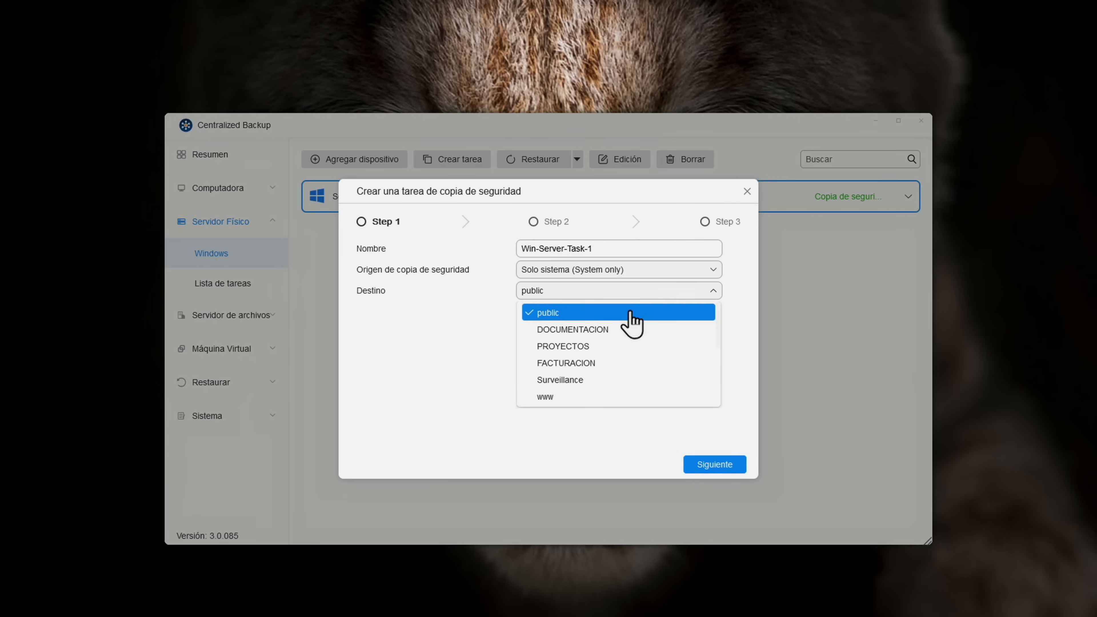
pyautogui.scroll(-3, 614, 350)
pyautogui.click(640, 383)
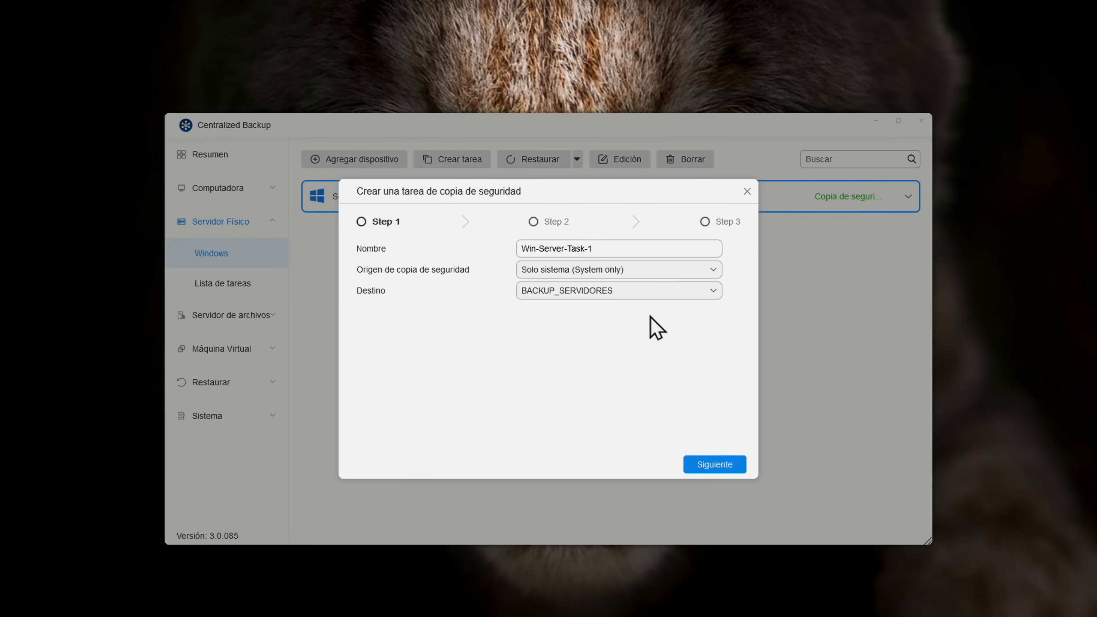
pyautogui.click(719, 465)
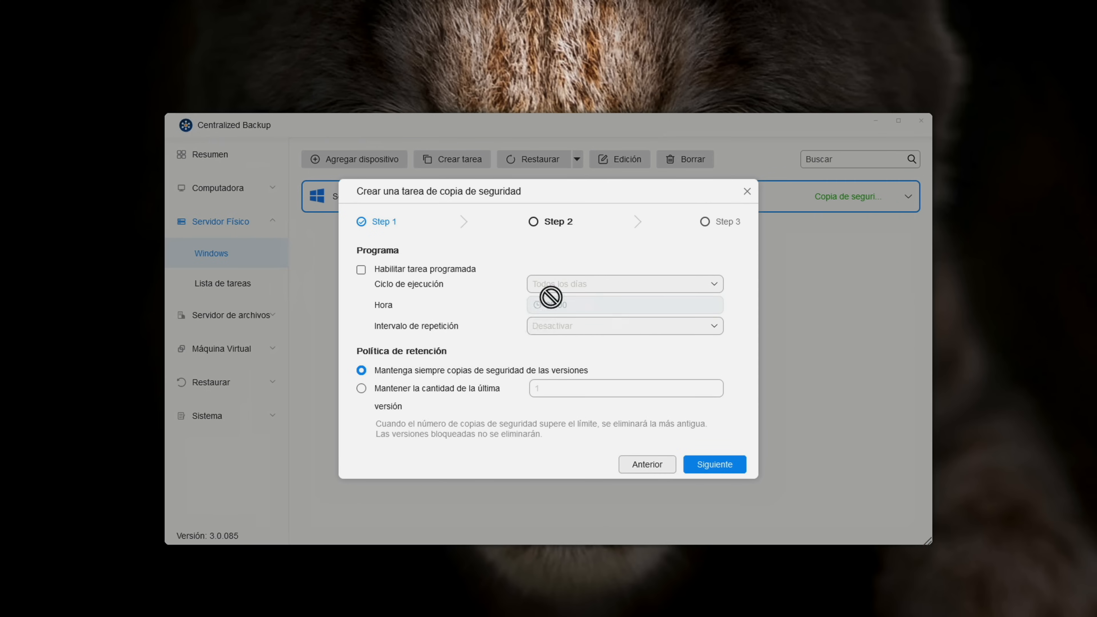
# Enable the scheduled task for Win-Server-Task-1 and set its execution cycle, time and repeat interval.
pyautogui.click(438, 269)
pyautogui.click(590, 282)
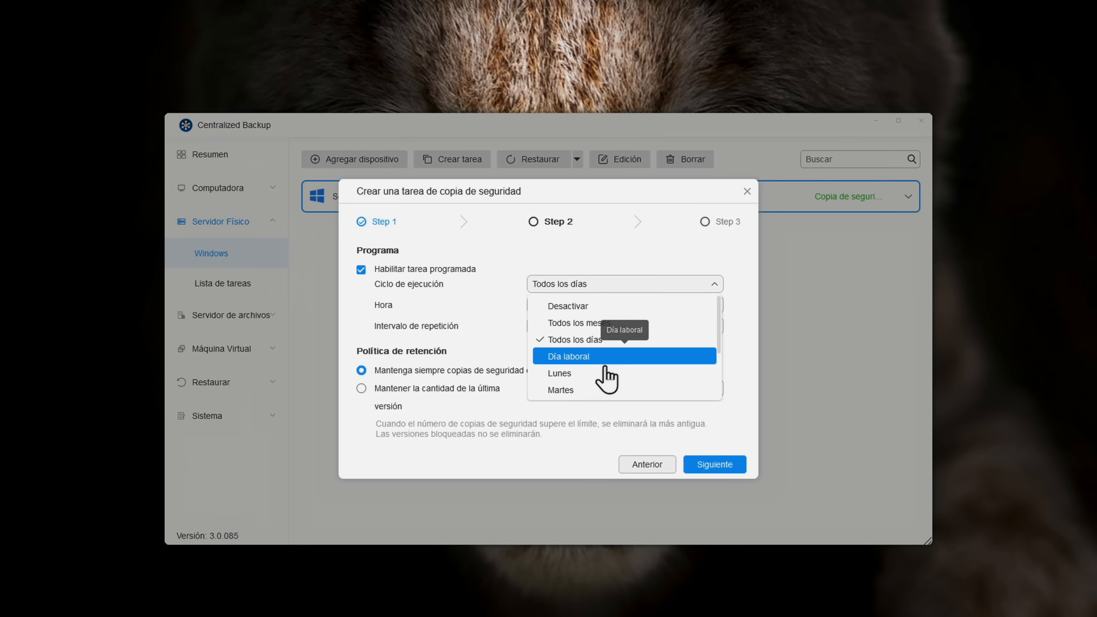
pyautogui.click(713, 337)
pyautogui.click(617, 304)
pyautogui.click(566, 419)
pyautogui.click(714, 337)
pyautogui.click(620, 416)
# Limit retention to a number of latest versions and finish creating the backup task without running it immediately.
pyautogui.click(431, 390)
pyautogui.click(575, 387)
pyautogui.write('02:00')
pyautogui.click(735, 468)
pyautogui.click(730, 464)
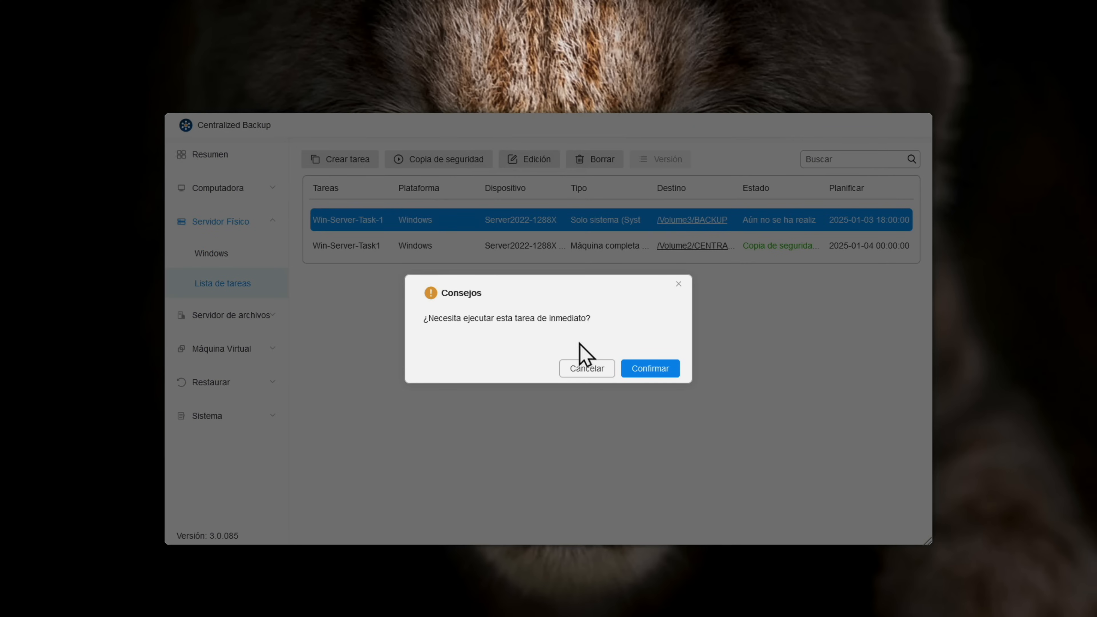
pyautogui.click(587, 370)
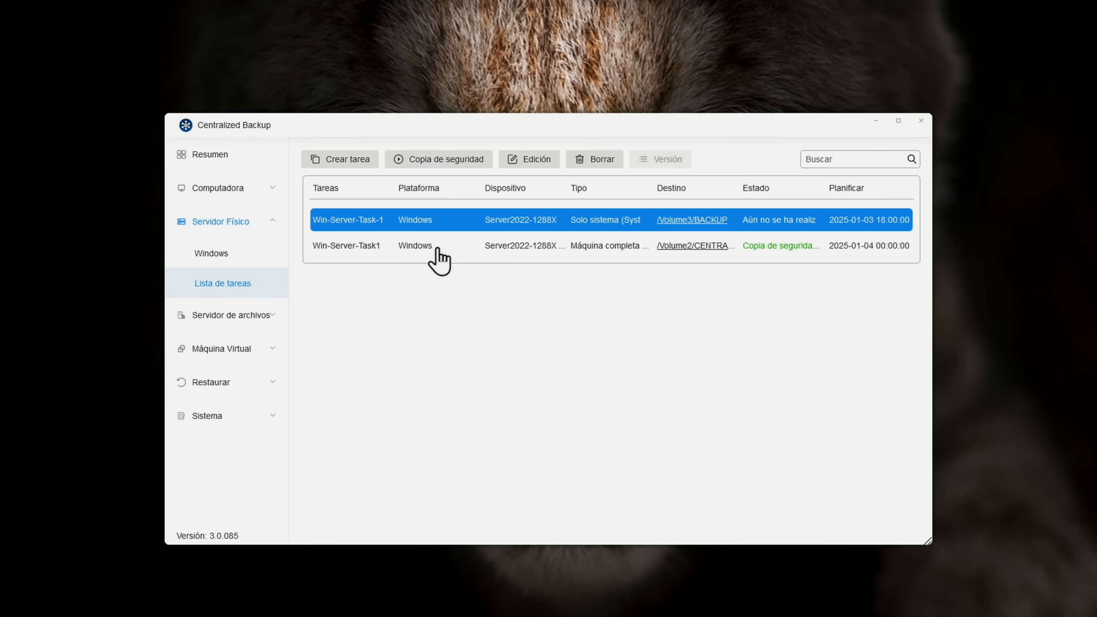
# Review the devices registered under the SMB and Rsync file servers.
pyautogui.click(259, 315)
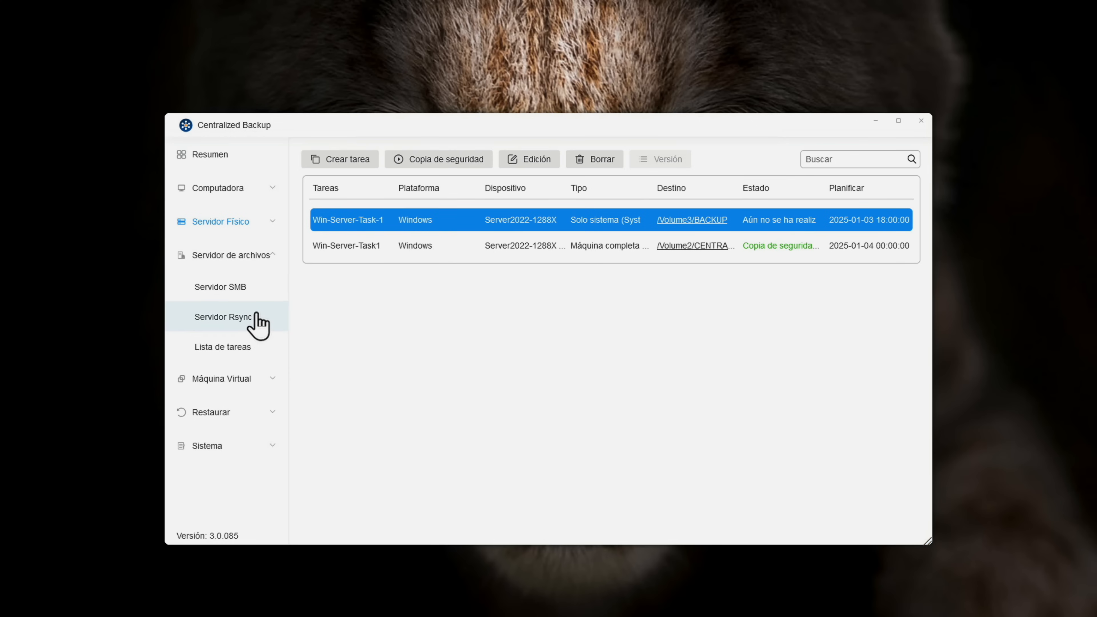
pyautogui.click(232, 288)
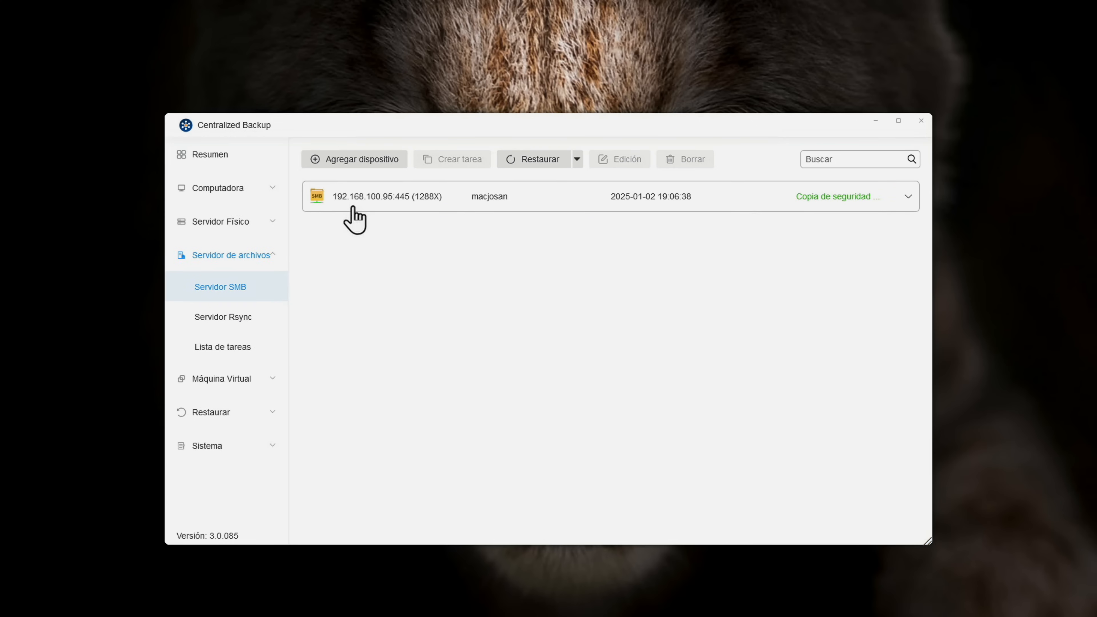
pyautogui.click(227, 318)
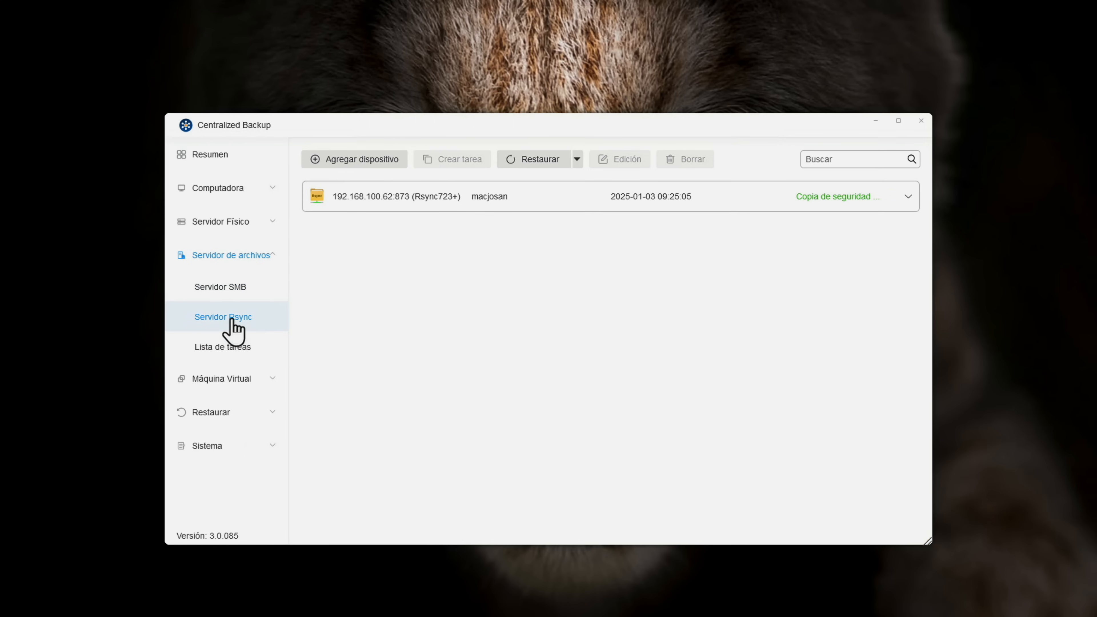
pyautogui.click(230, 289)
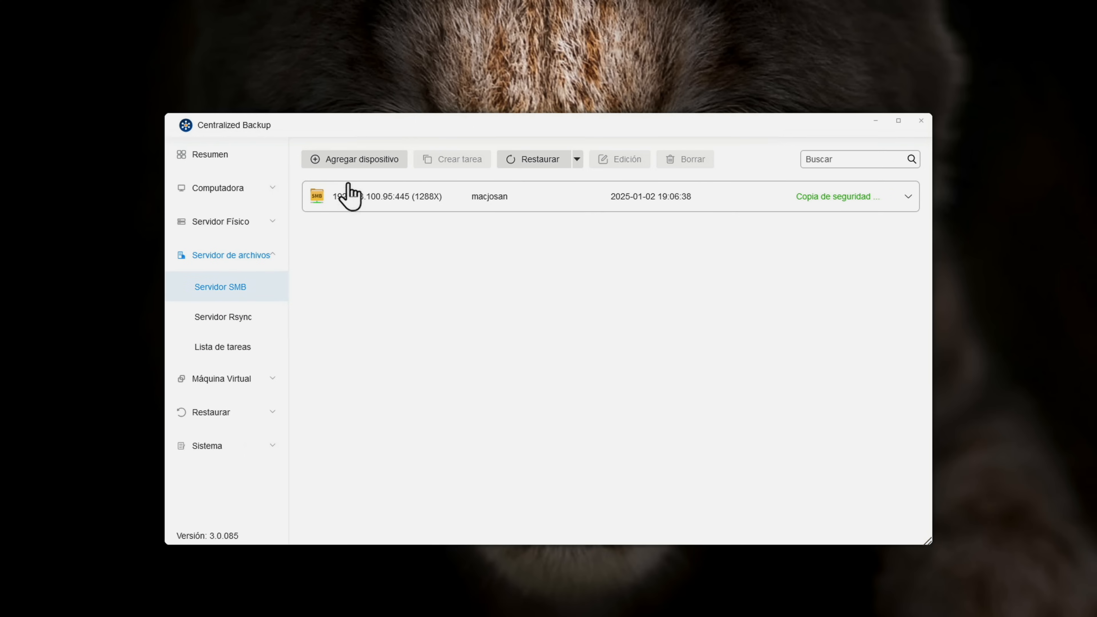
# Examine the name, address, port, username and password fields for adding an SMB server, and close the form without saving.
pyautogui.click(355, 161)
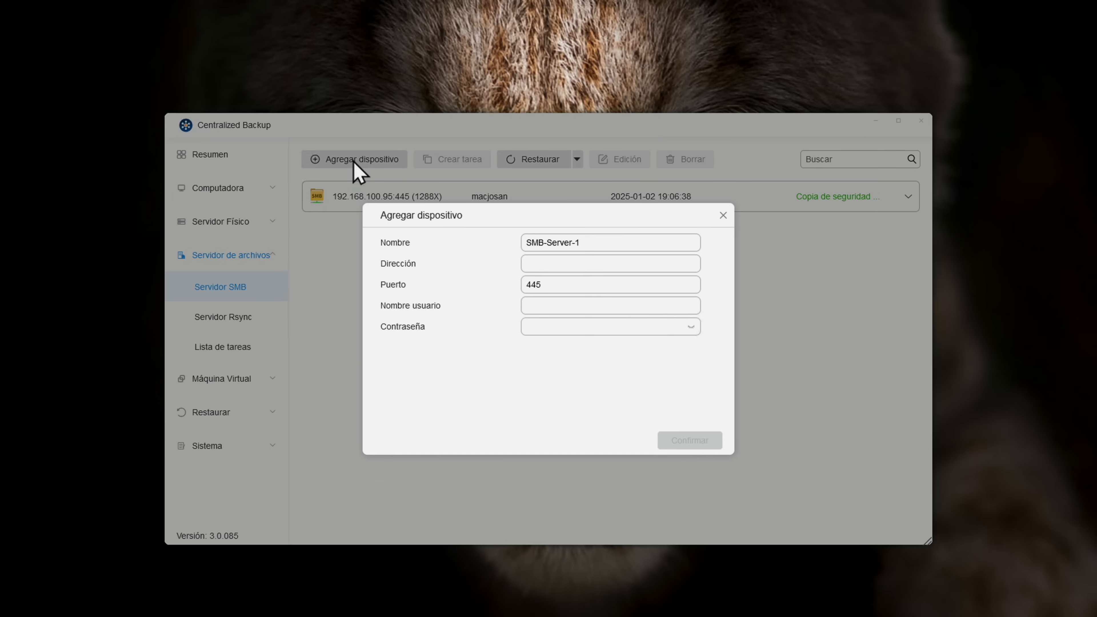
pyautogui.moveTo(662, 249); pyautogui.dragTo(497, 240)
pyautogui.click(557, 257)
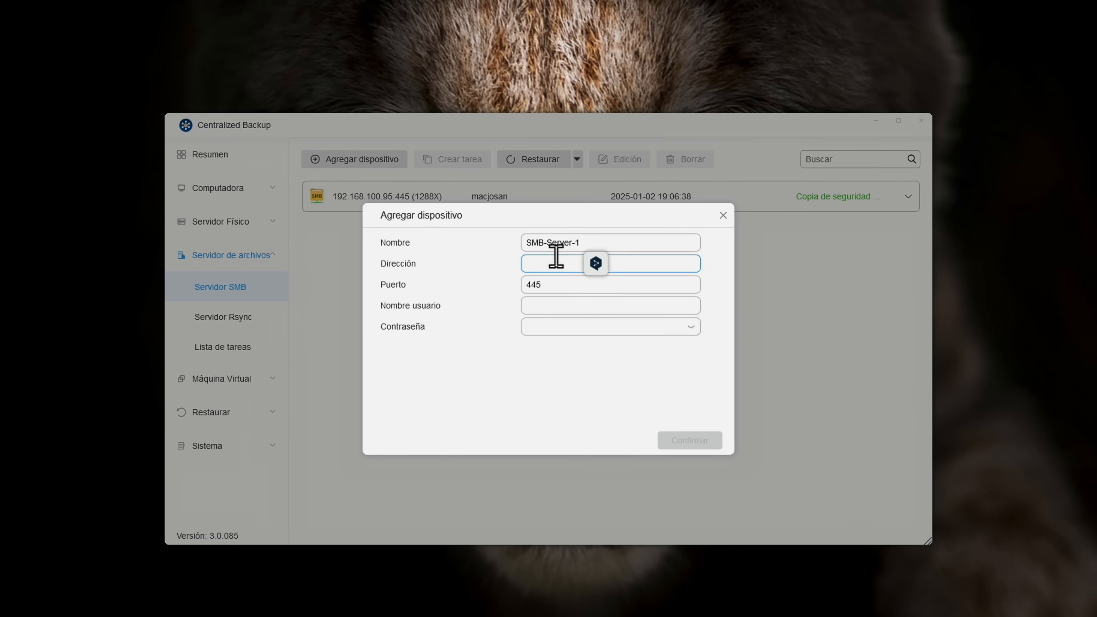
pyautogui.click(549, 307)
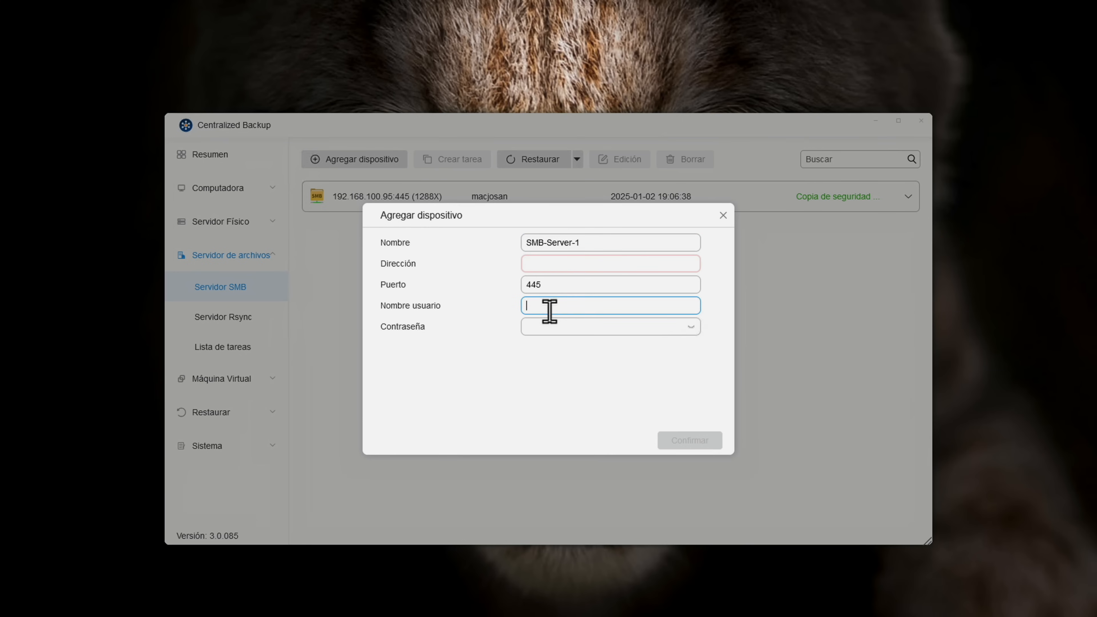
pyautogui.click(550, 327)
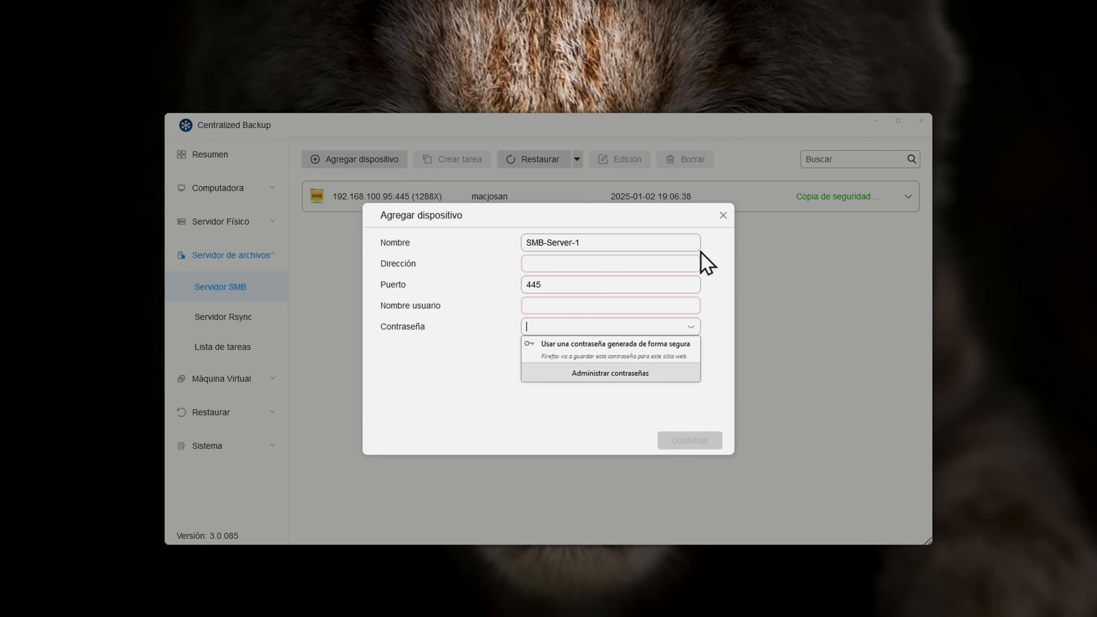
pyautogui.click(723, 215)
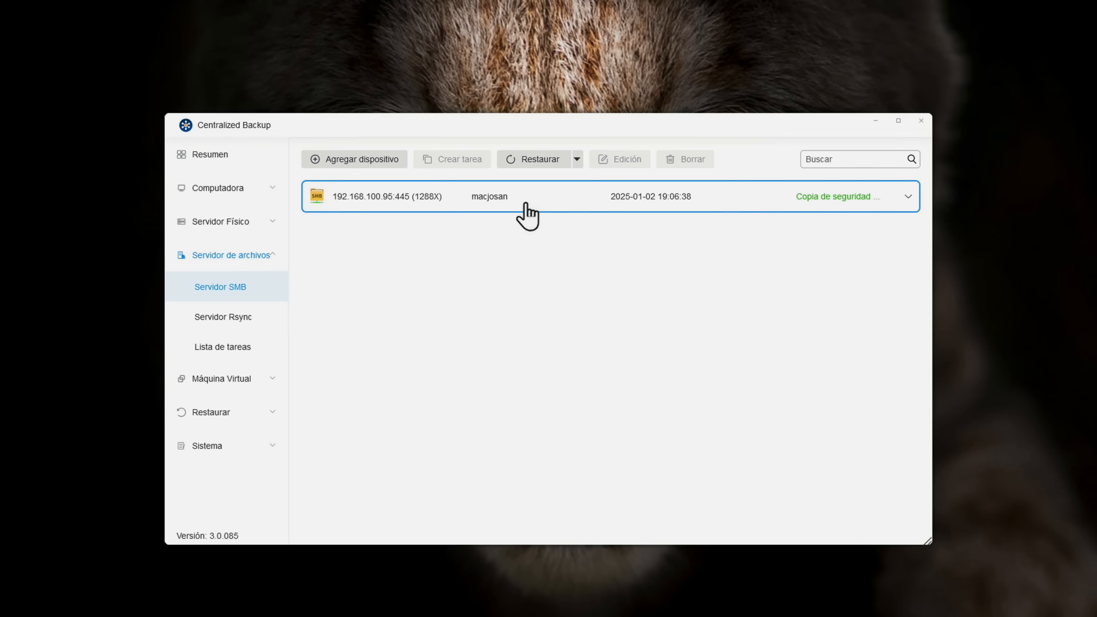
# Expand the SMB device 192.168.100.95:445 (1288X) to view its backup task.
pyautogui.click(526, 203)
pyautogui.click(890, 200)
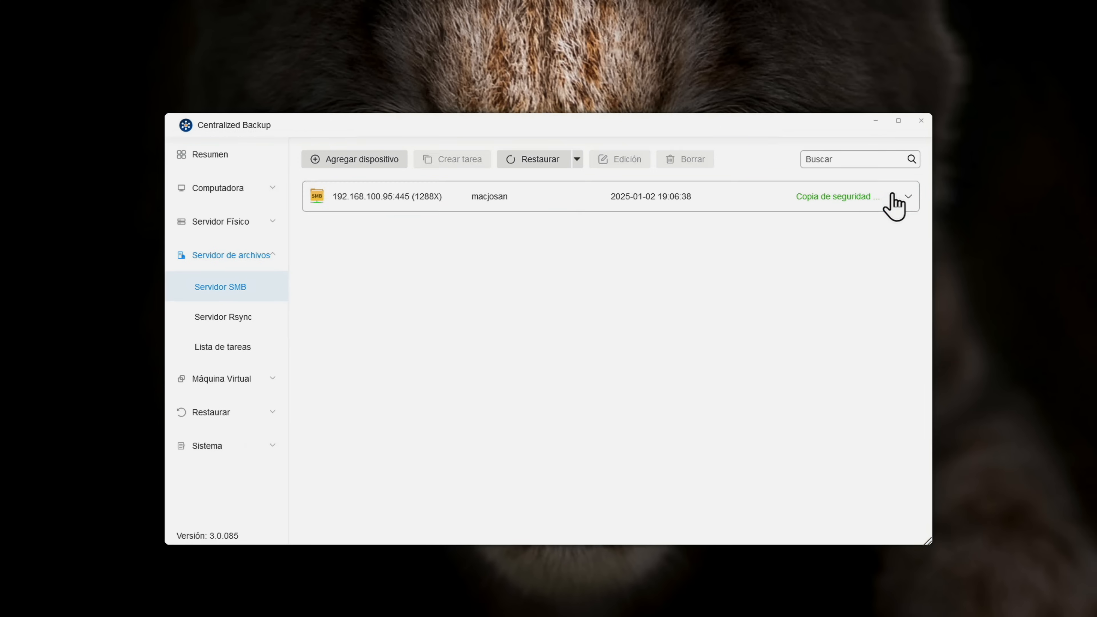
pyautogui.click(908, 201)
pyautogui.click(788, 250)
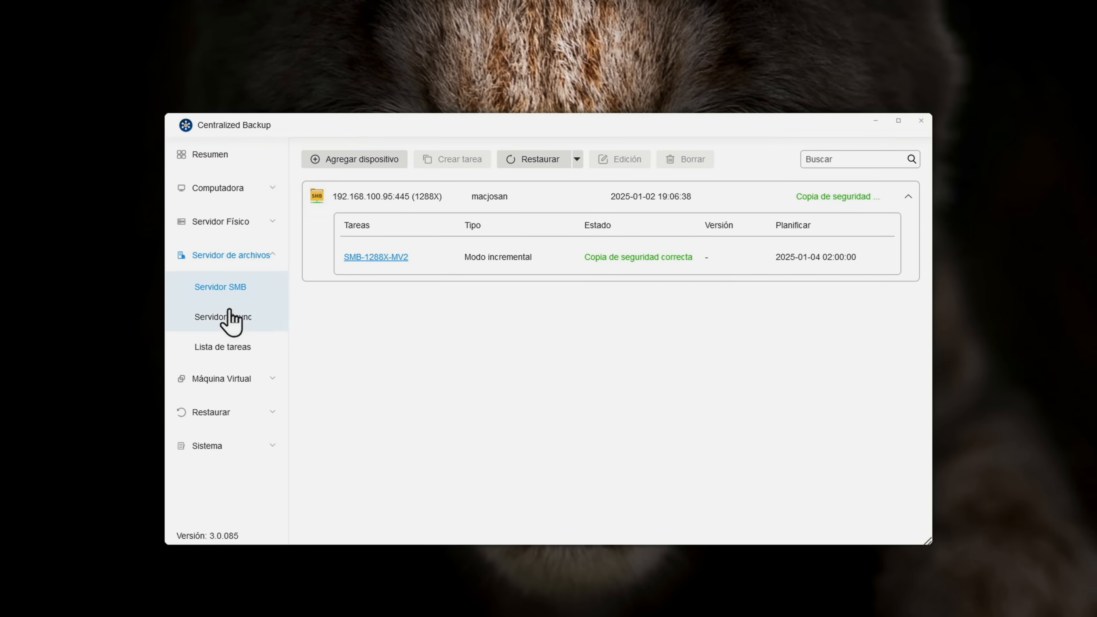
# Examine the name and port fields for adding an Rsync server, and close the form without saving.
pyautogui.click(231, 315)
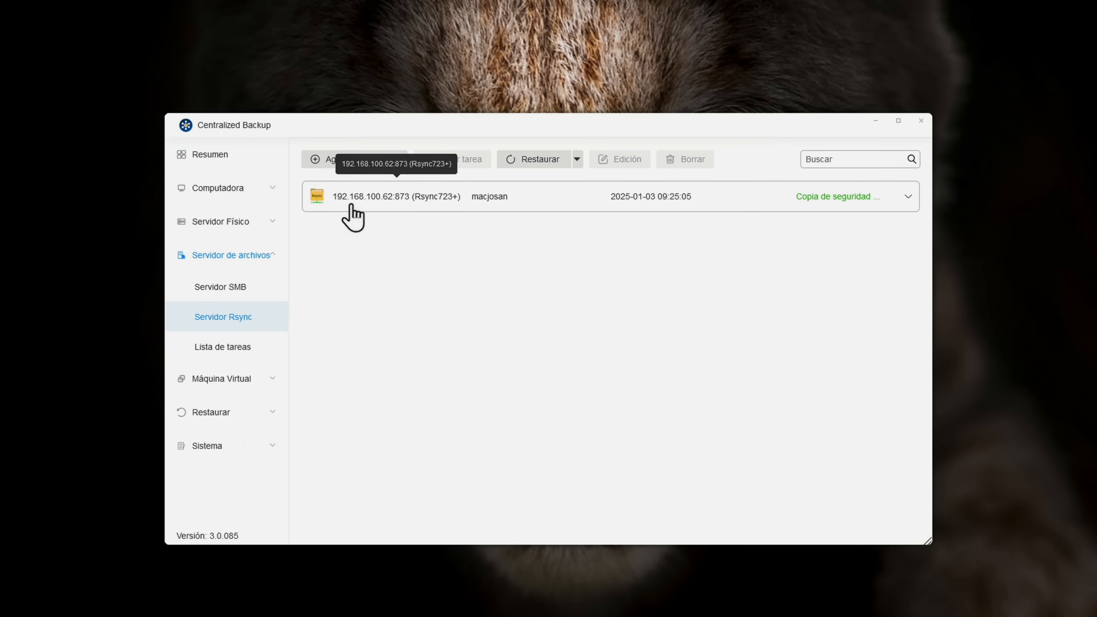
pyautogui.click(328, 160)
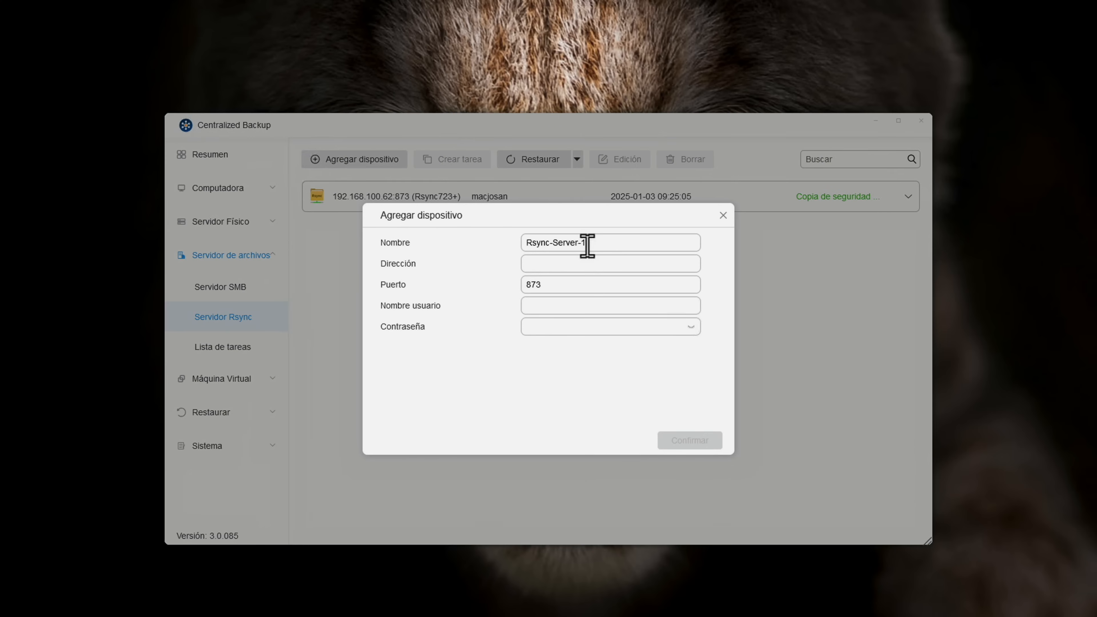
pyautogui.moveTo(588, 243); pyautogui.dragTo(475, 239)
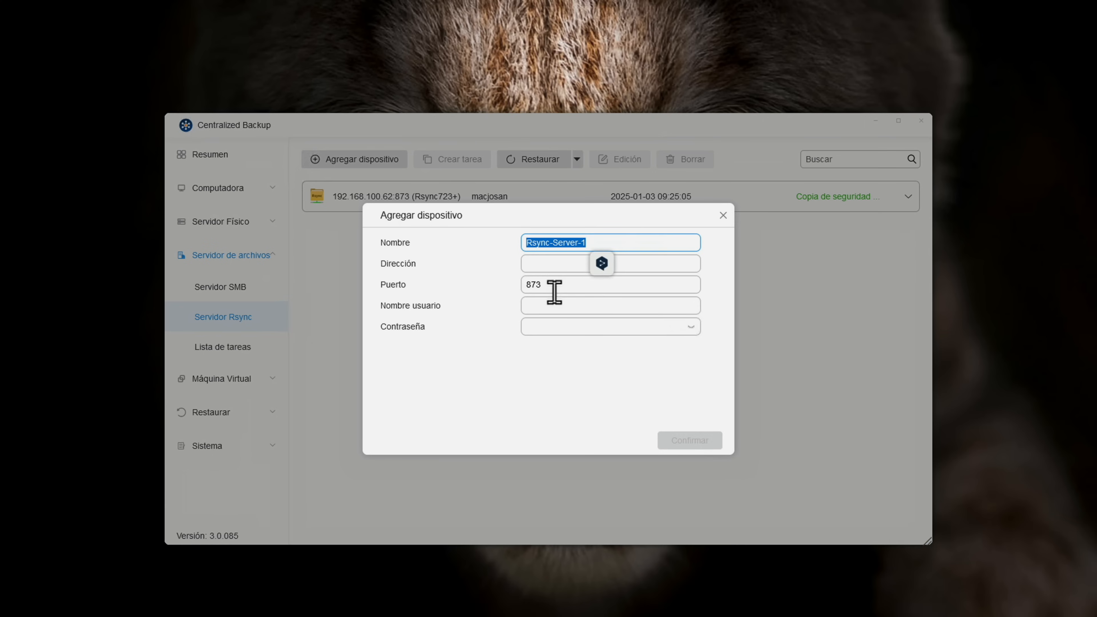
pyautogui.click(555, 283)
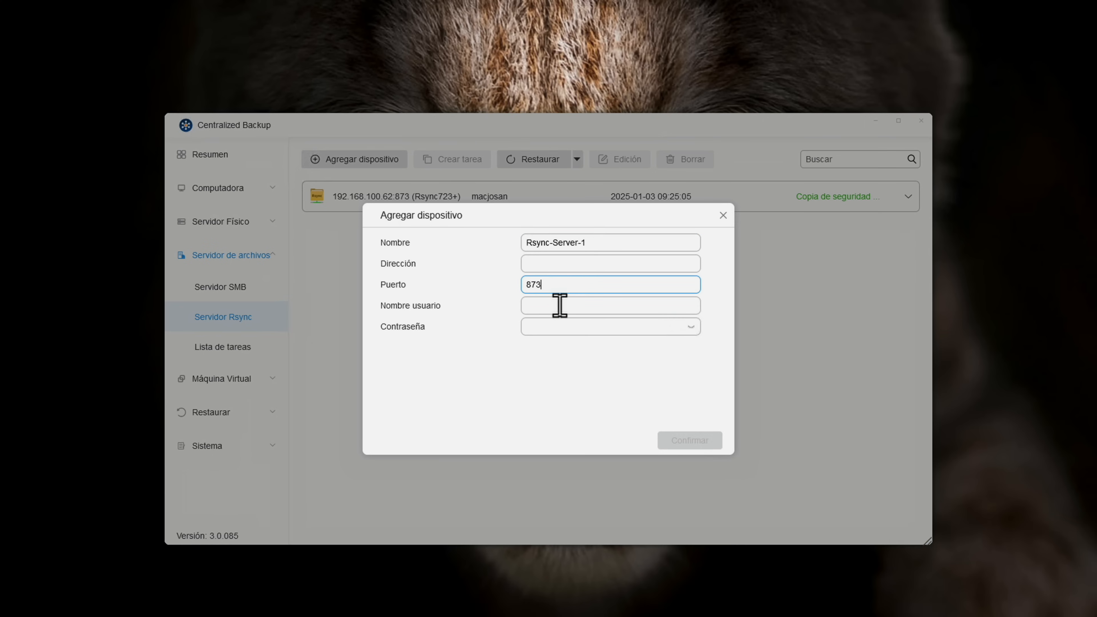
pyautogui.click(723, 215)
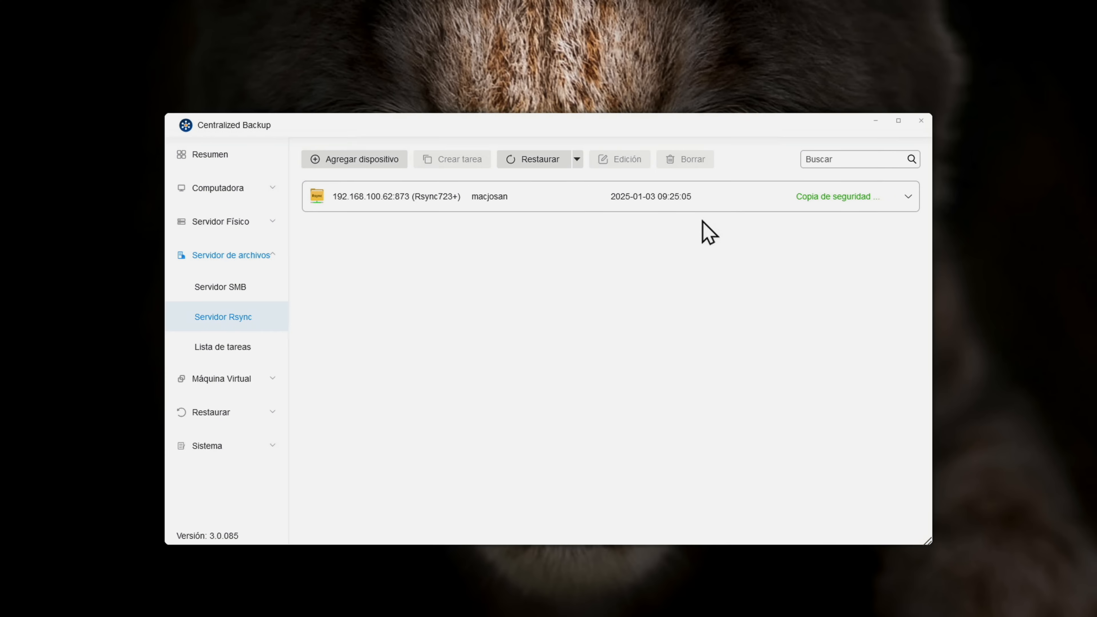
# Examine the form for adding a VMware vSphere device and close it without saving.
pyautogui.click(247, 378)
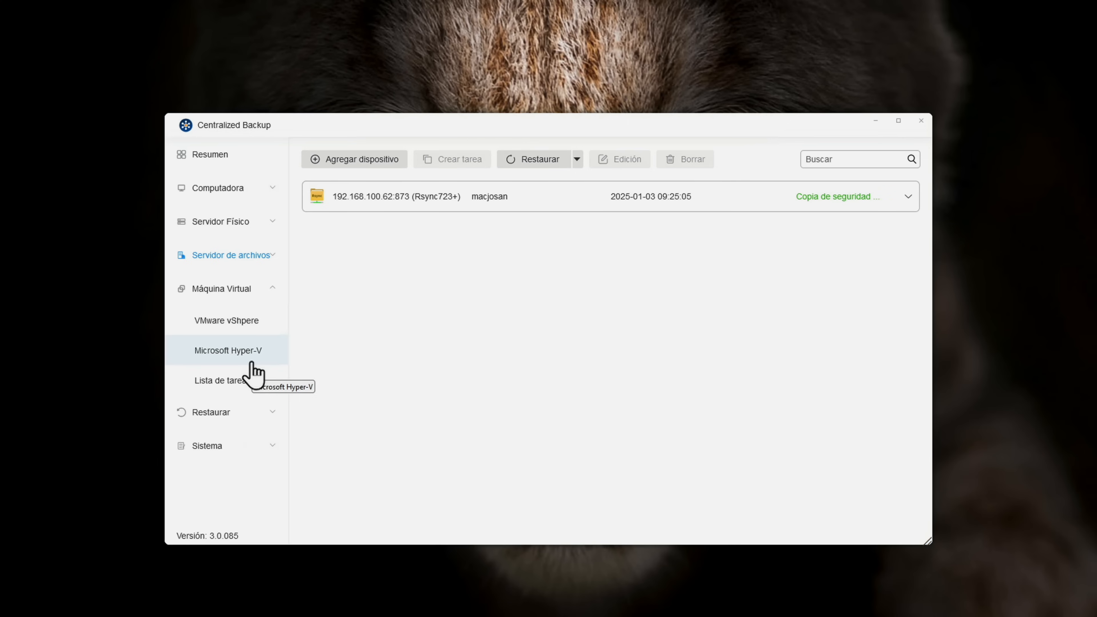
pyautogui.click(243, 323)
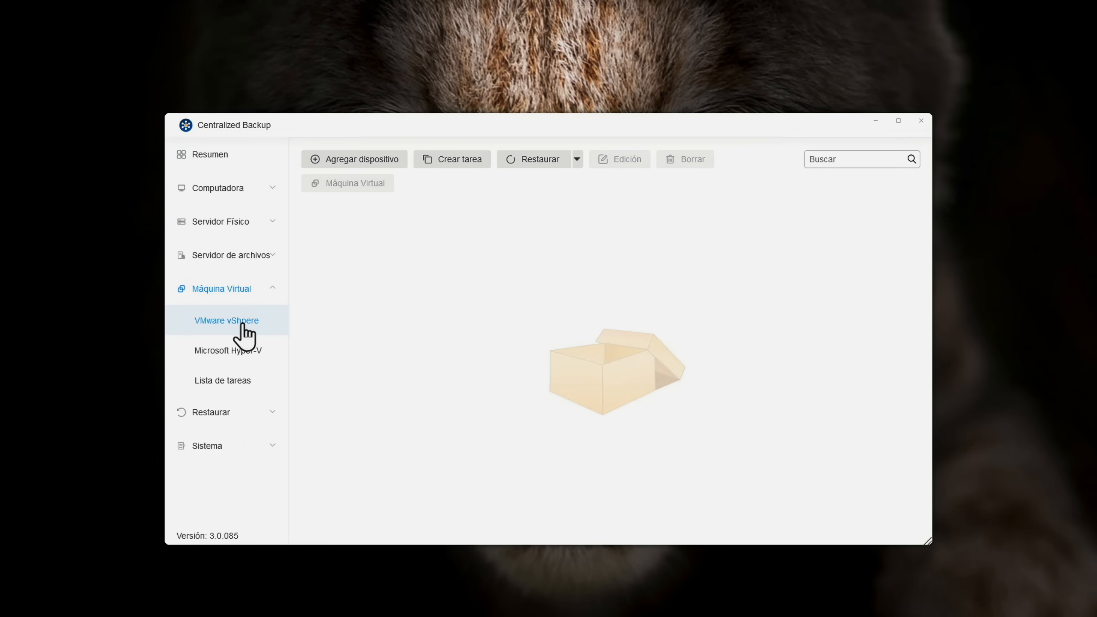
pyautogui.click(350, 160)
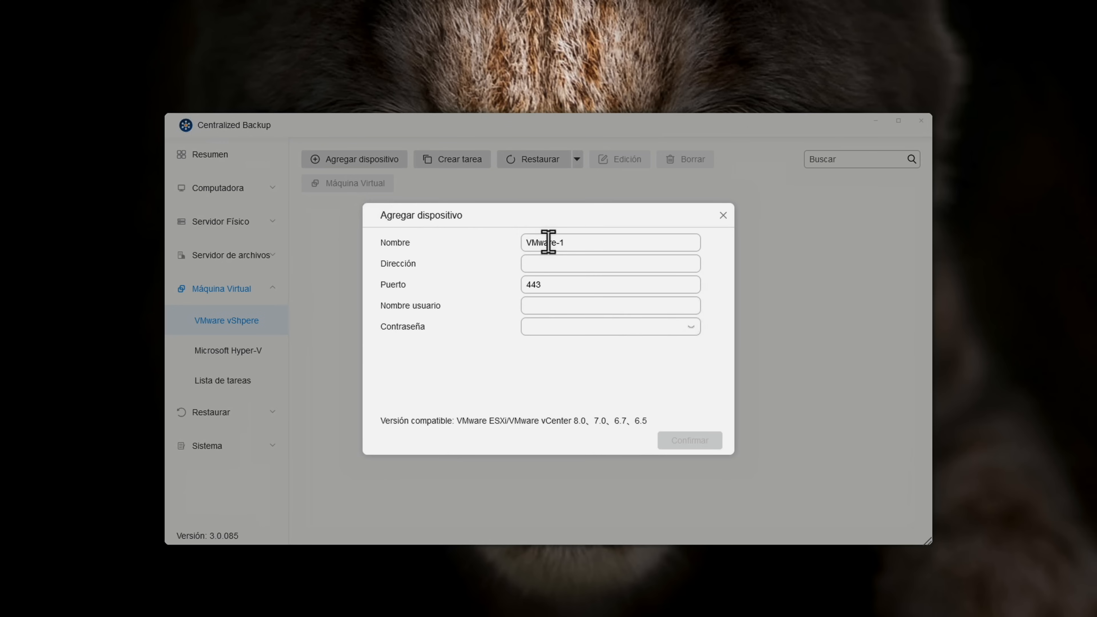
pyautogui.click(723, 216)
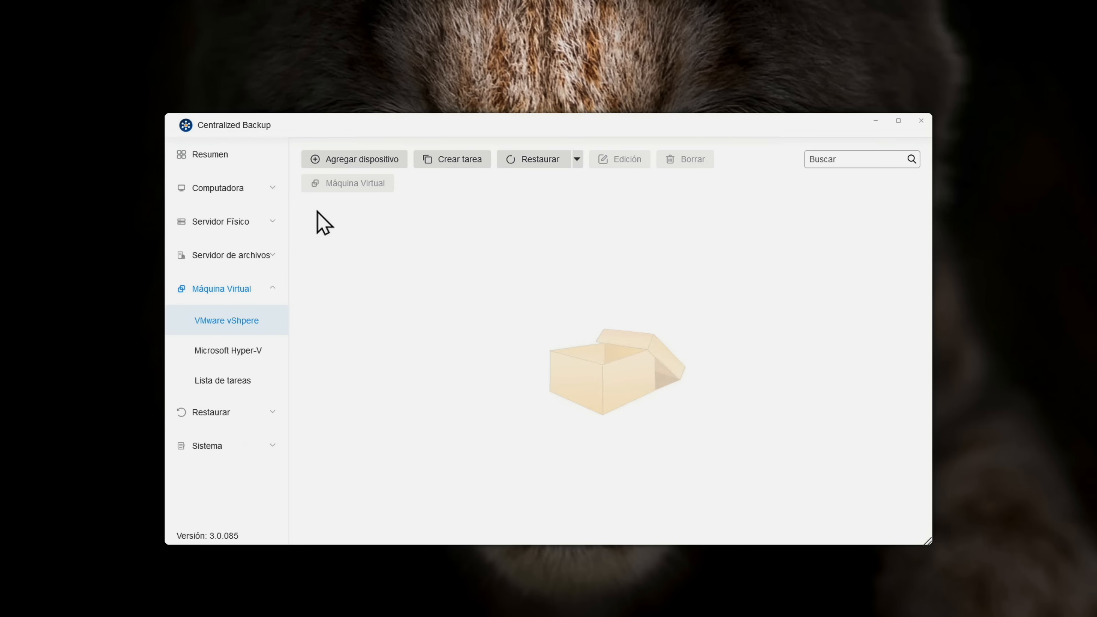
# Return to the SMB file servers and select the device 192.168.100.95:445 (1288X).
pyautogui.click(235, 254)
pyautogui.click(226, 279)
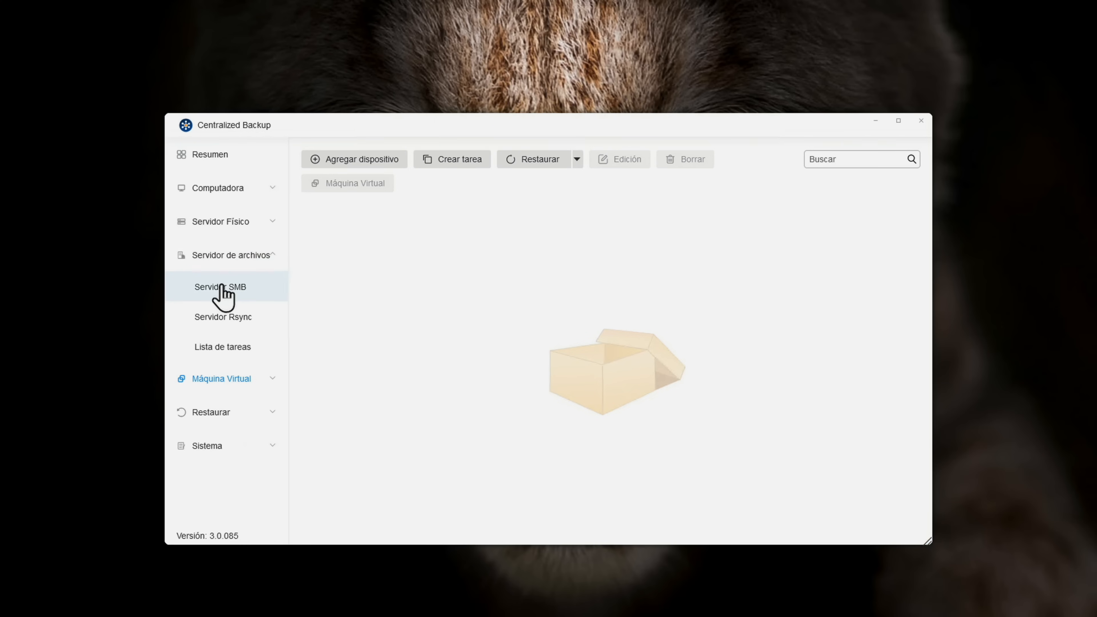
pyautogui.click(417, 207)
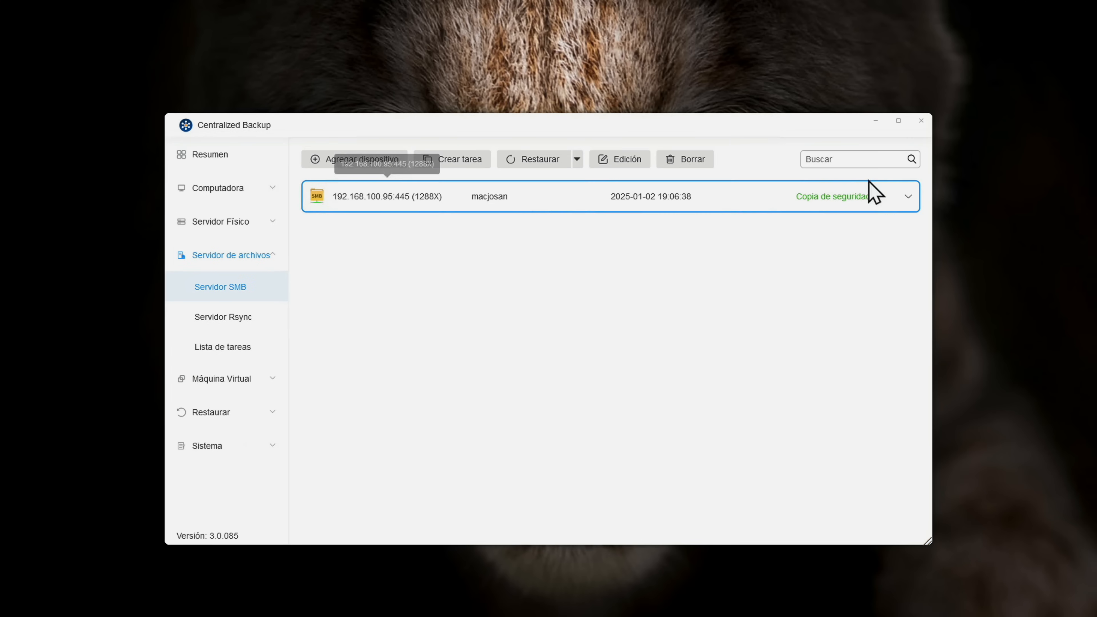
# Start a backup task named SMB-prueba in Modo incremental for the SMB device 192.168.100.95:445 (1288X) and open its source selection.
pyautogui.click(905, 202)
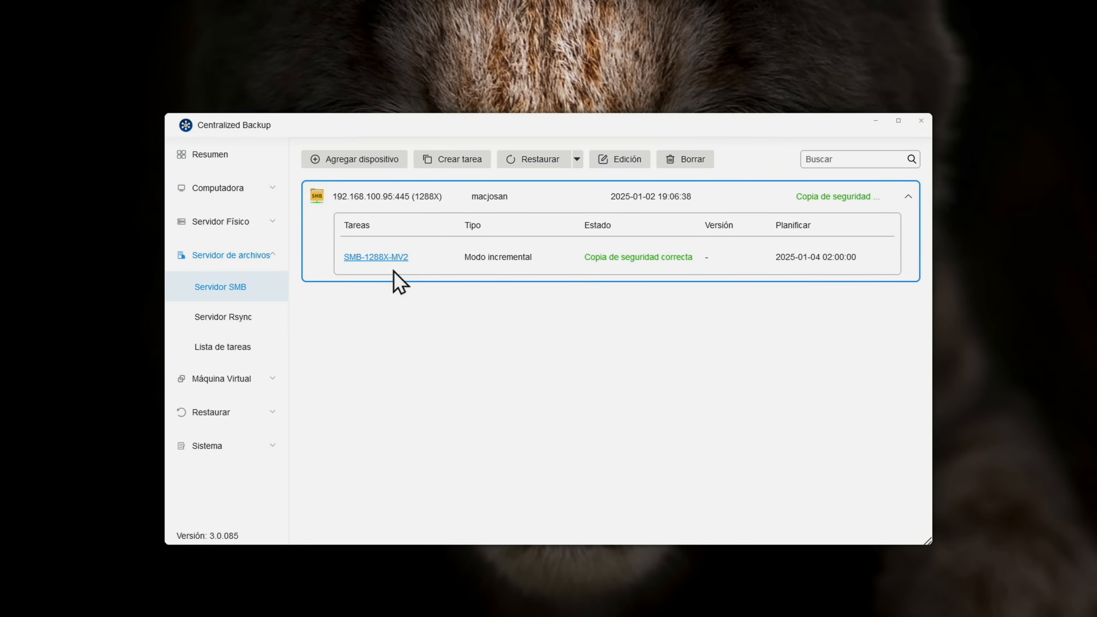
pyautogui.click(472, 160)
pyautogui.moveTo(568, 249); pyautogui.dragTo(665, 236)
pyautogui.write('prueba')
pyautogui.click(687, 271)
pyautogui.click(621, 270)
pyautogui.click(709, 291)
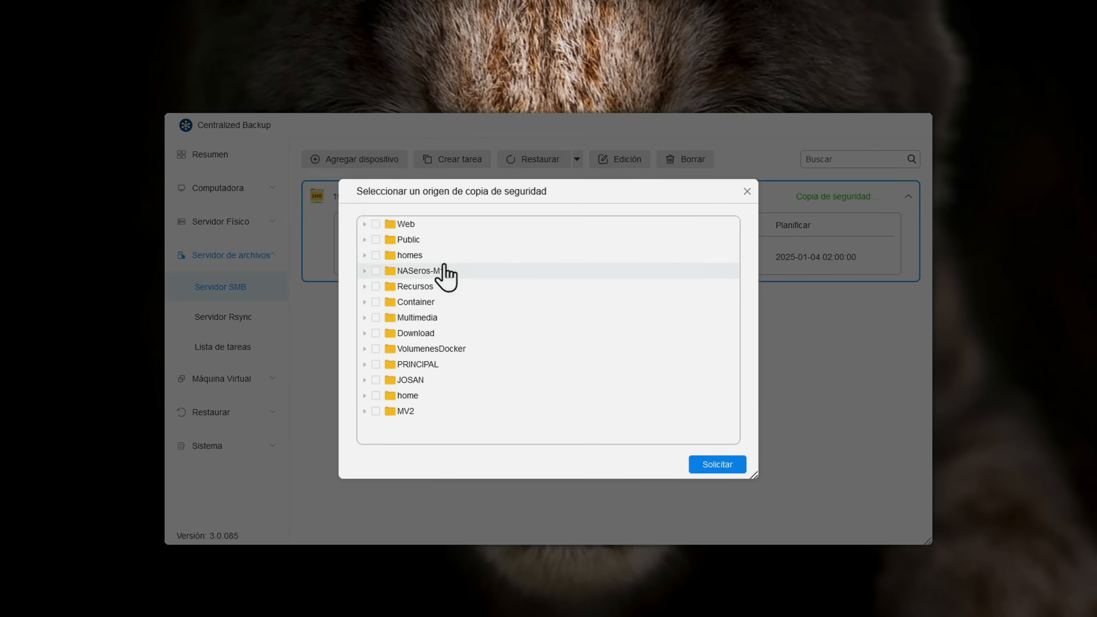
# Select the JOSAN folder as the backup source and CENTRALIZED-BK on Volume2 as the destination.
pyautogui.click(380, 380)
pyautogui.click(715, 460)
pyautogui.click(711, 312)
pyautogui.click(367, 241)
pyautogui.click(448, 258)
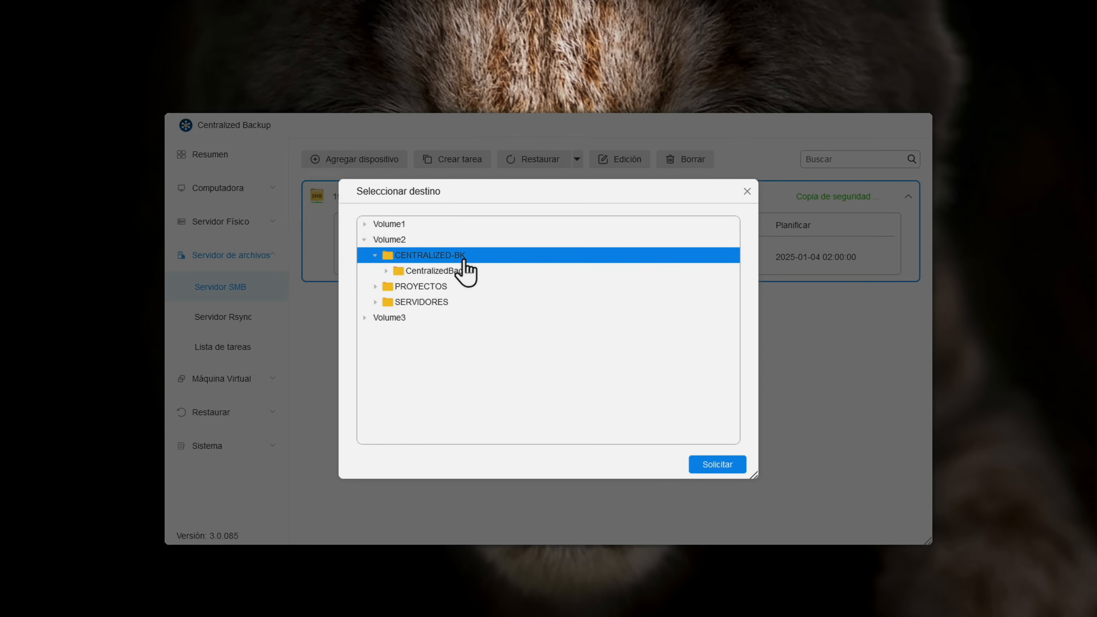
pyautogui.click(738, 466)
pyautogui.click(736, 466)
# Enable the scheduled task with the execution cycle Lunes at 02:03 and proceed to the settings summary.
pyautogui.click(361, 269)
pyautogui.click(627, 284)
pyautogui.click(561, 375)
pyautogui.click(562, 304)
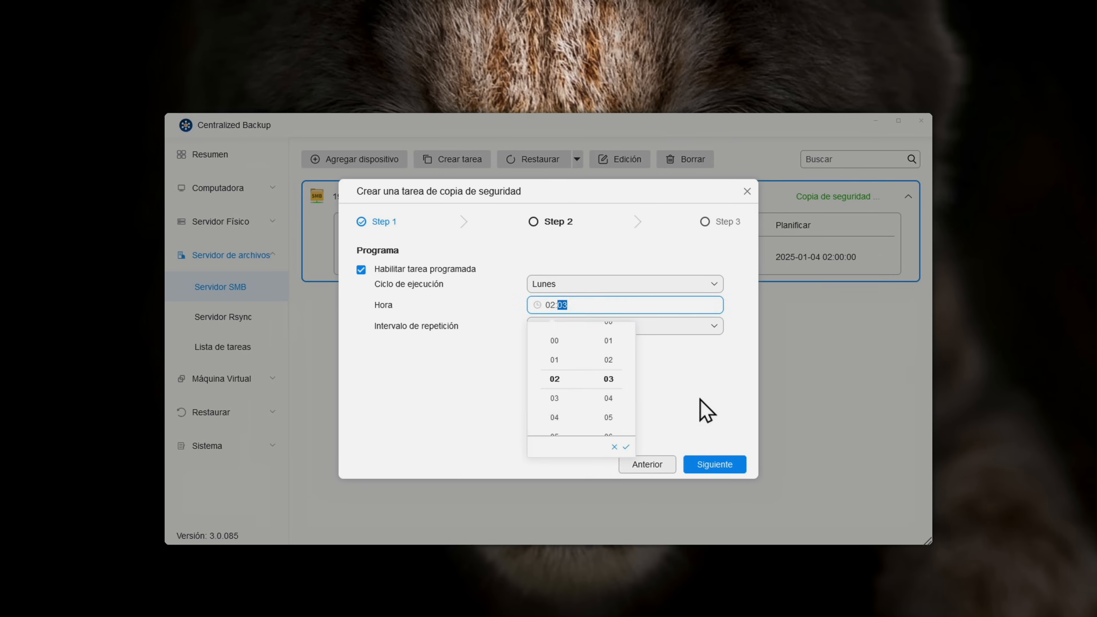
pyautogui.click(715, 464)
pyautogui.click(714, 465)
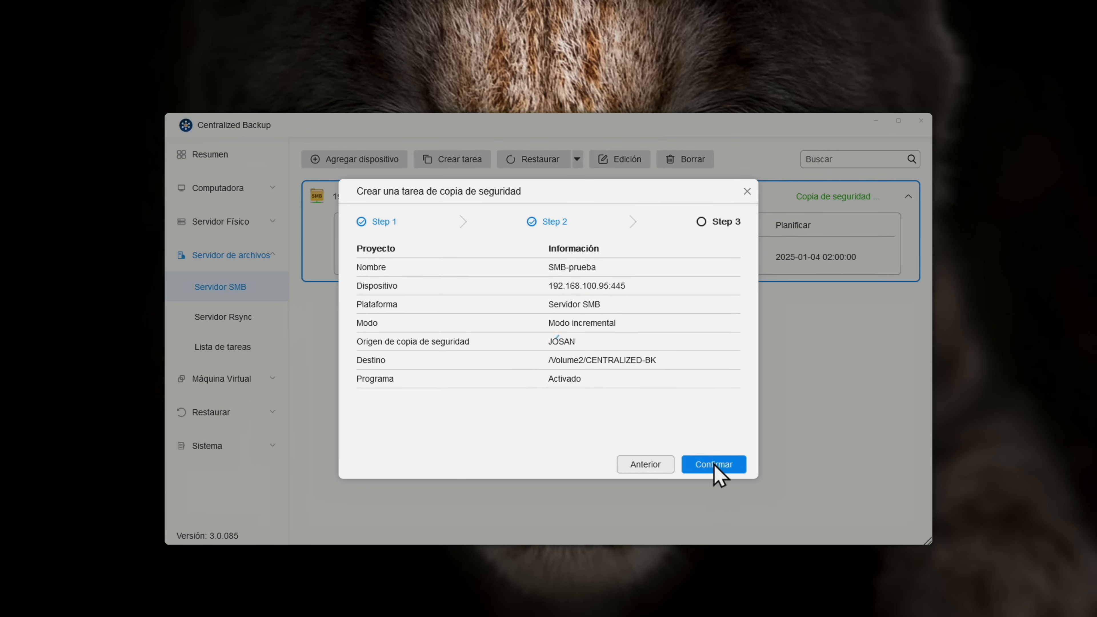
pyautogui.click(591, 372)
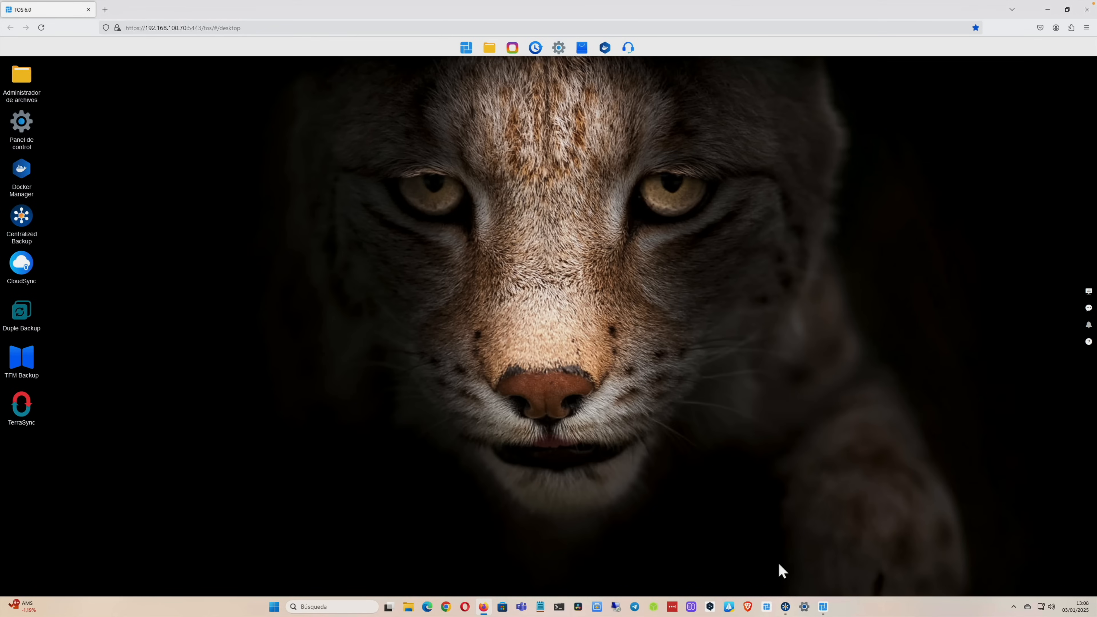
# Switch to TNAS PC For Windows and view the TerraSync synchronization and backup task lists.
pyautogui.click(824, 607)
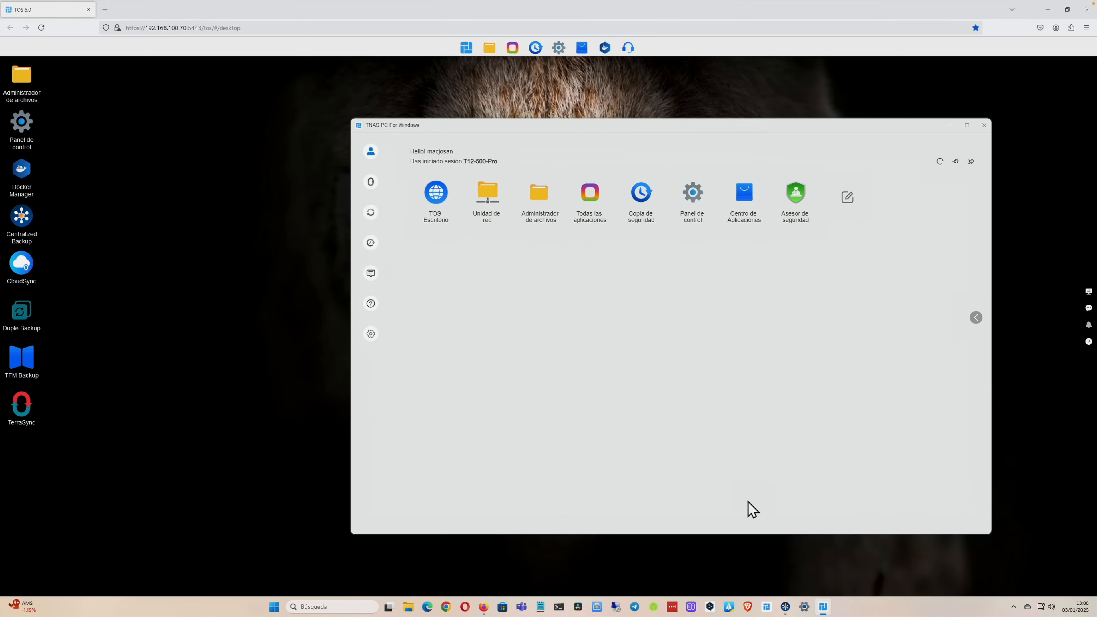
pyautogui.click(371, 214)
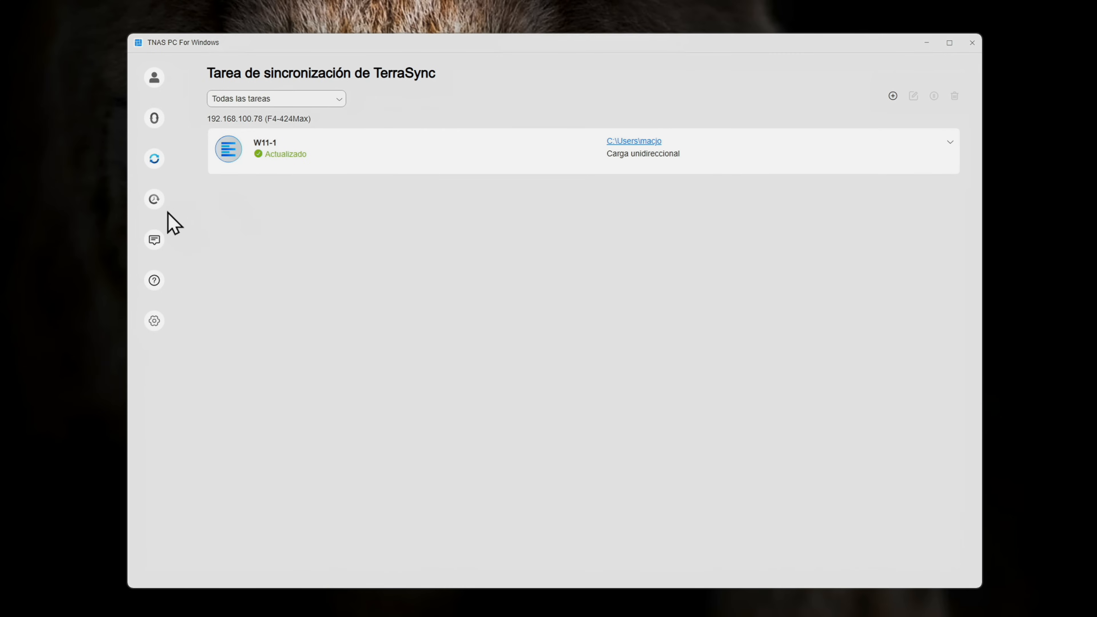
pyautogui.click(149, 205)
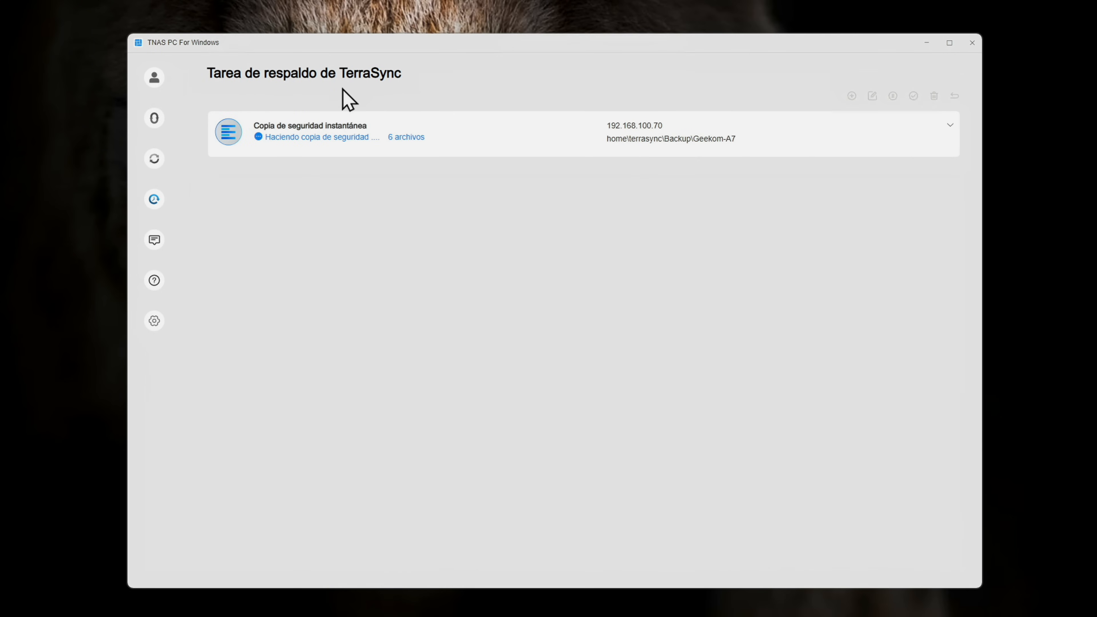
pyautogui.click(155, 159)
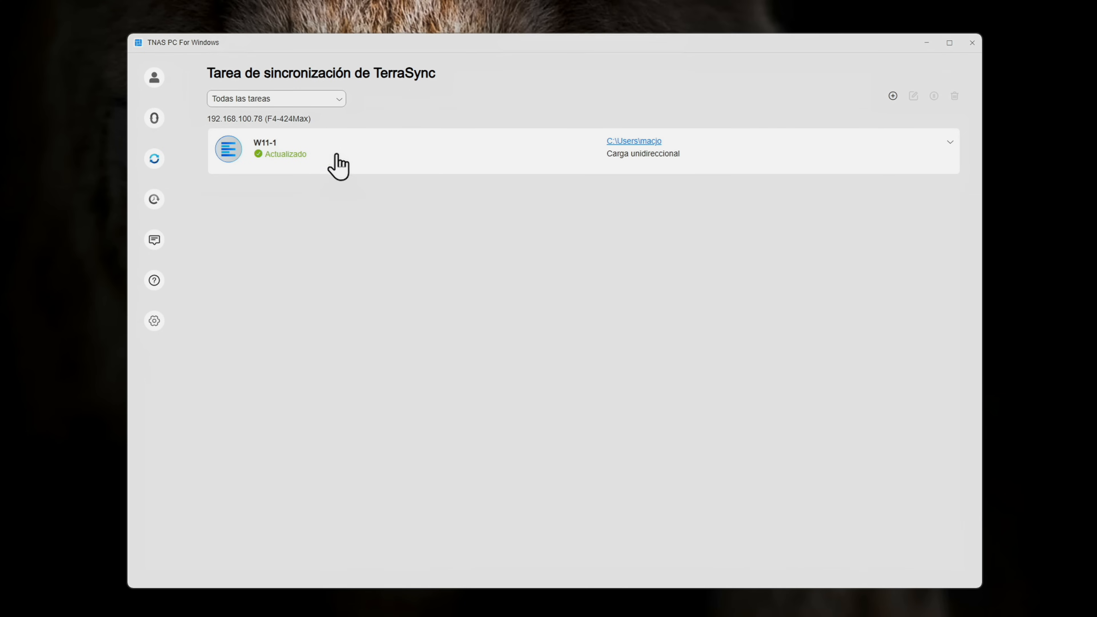
# Start a new TerraSync synchronization task on the connected server 192.168.100.70 (T12-500-Pro).
pyautogui.click(362, 154)
pyautogui.click(893, 97)
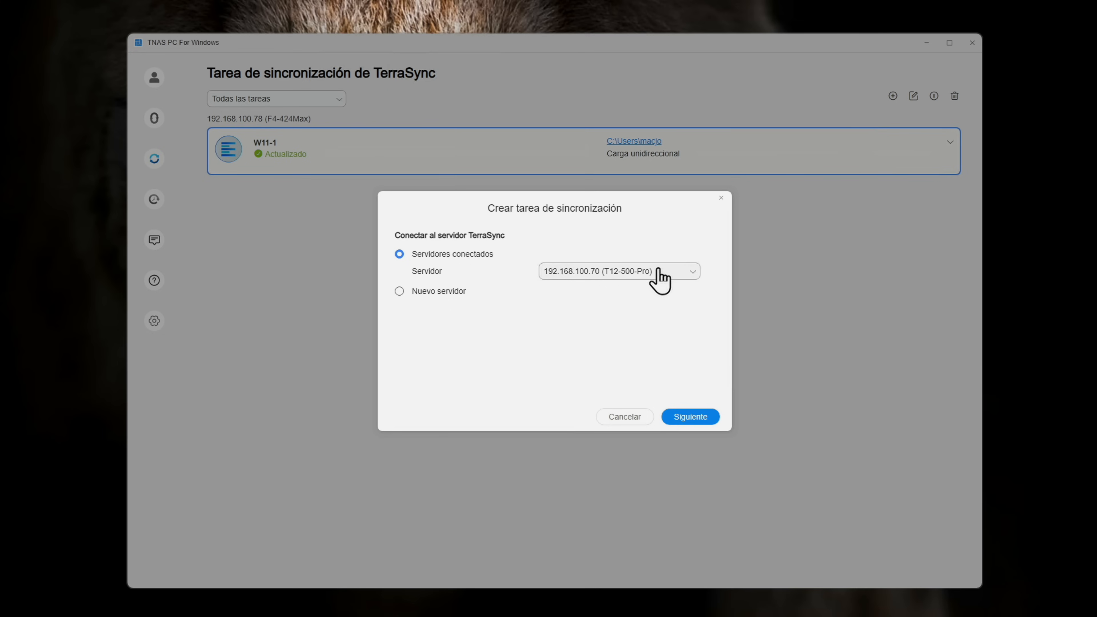
pyautogui.click(681, 284)
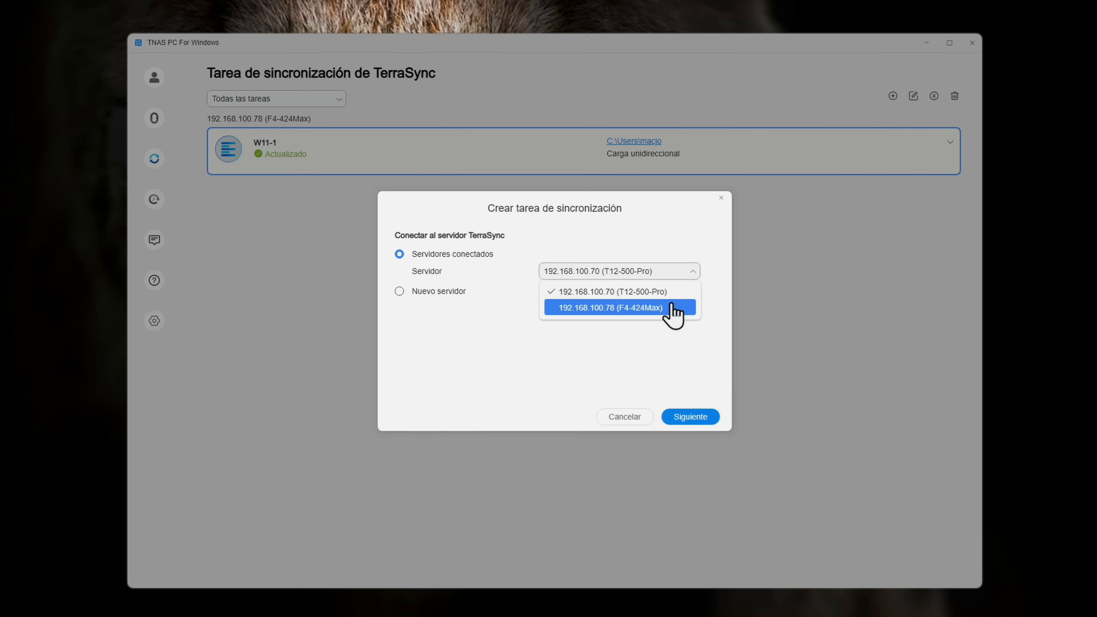
pyautogui.click(673, 292)
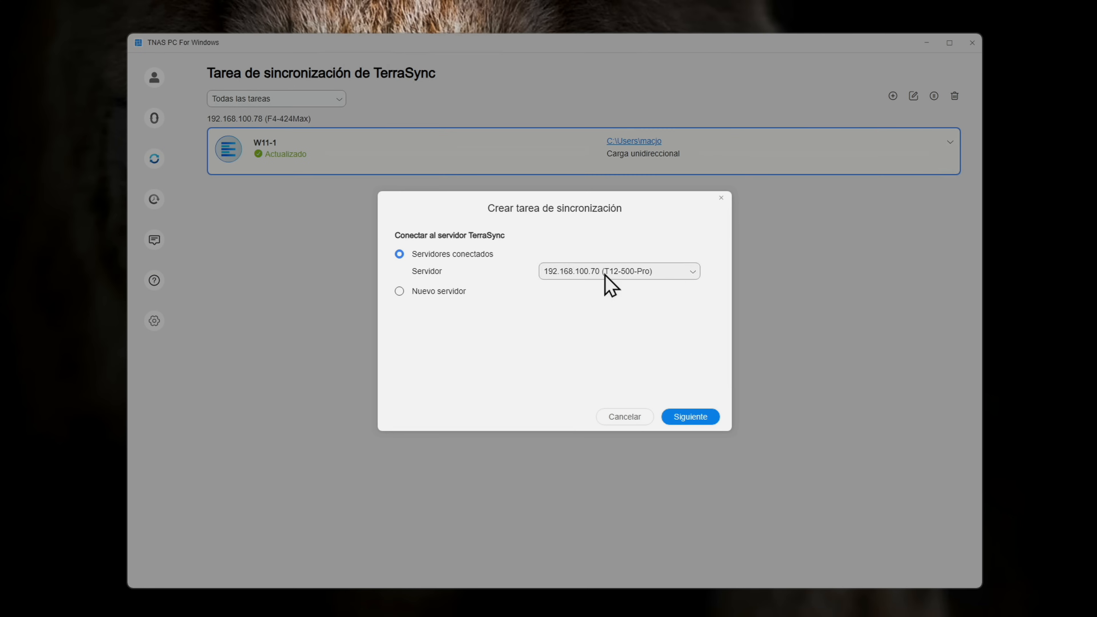
pyautogui.click(679, 418)
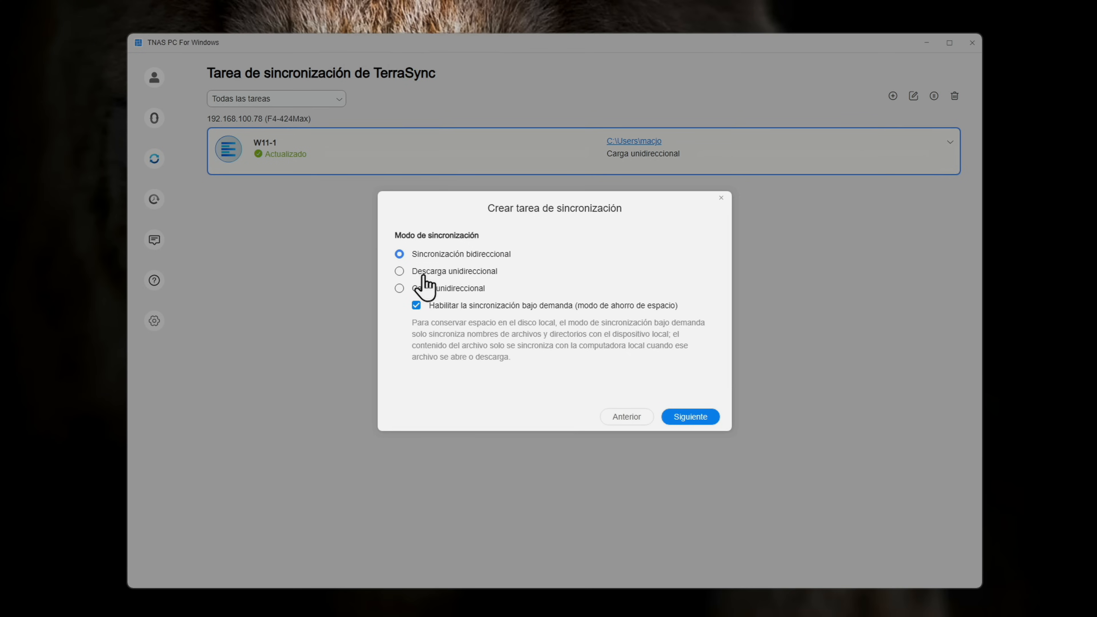
# Set the synchronization mode to Carga unidireccional, keeping locally deleted files on the server.
pyautogui.click(400, 272)
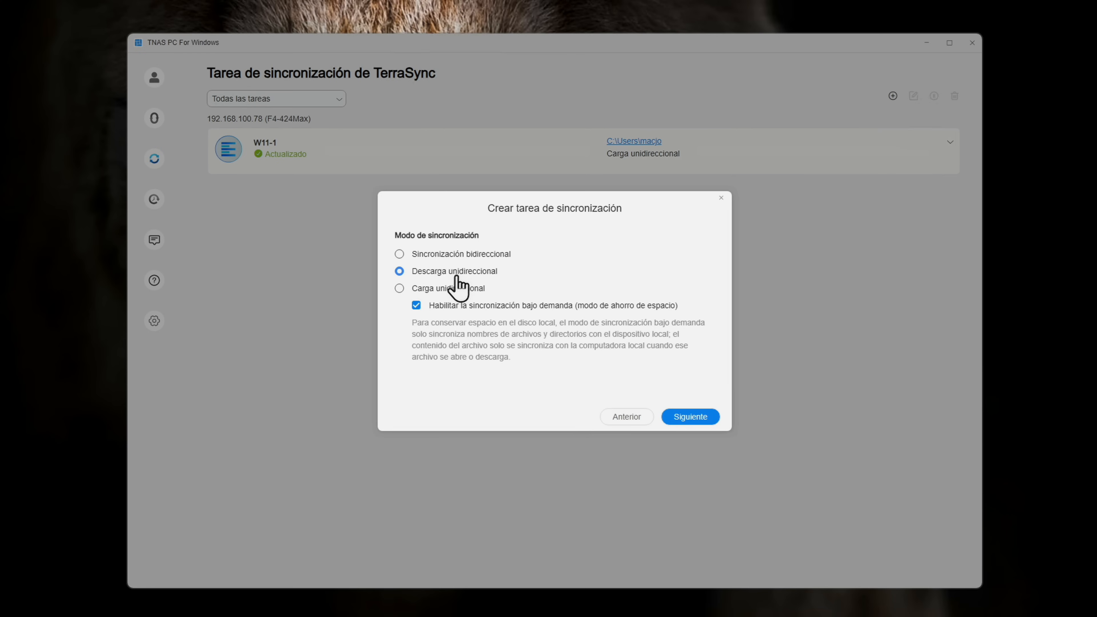
pyautogui.click(400, 289)
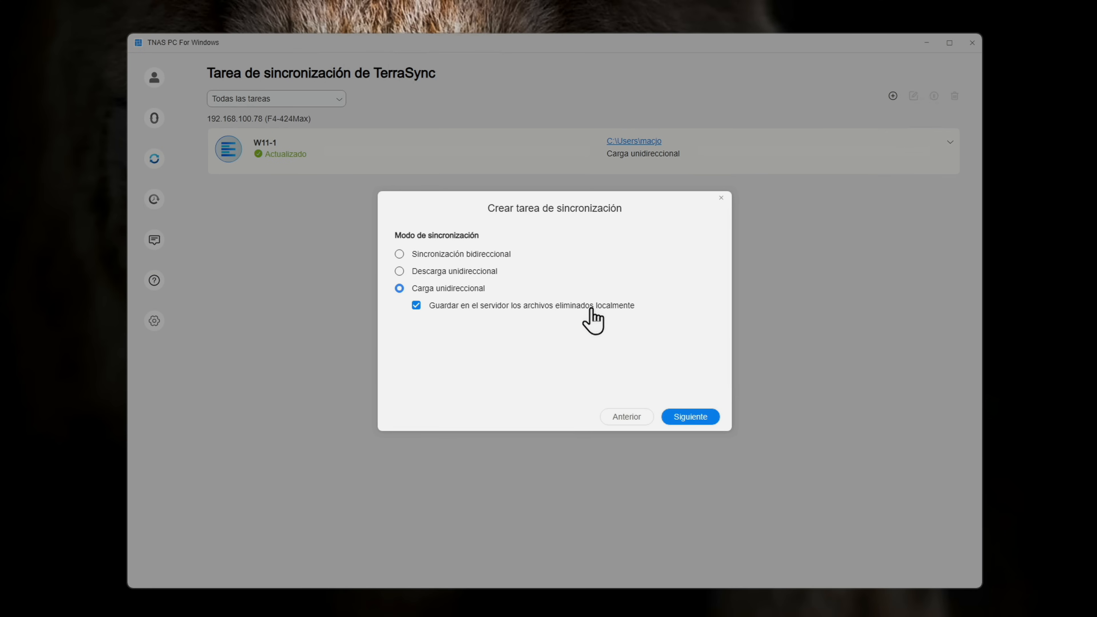
pyautogui.click(415, 308)
pyautogui.click(415, 308)
pyautogui.click(693, 420)
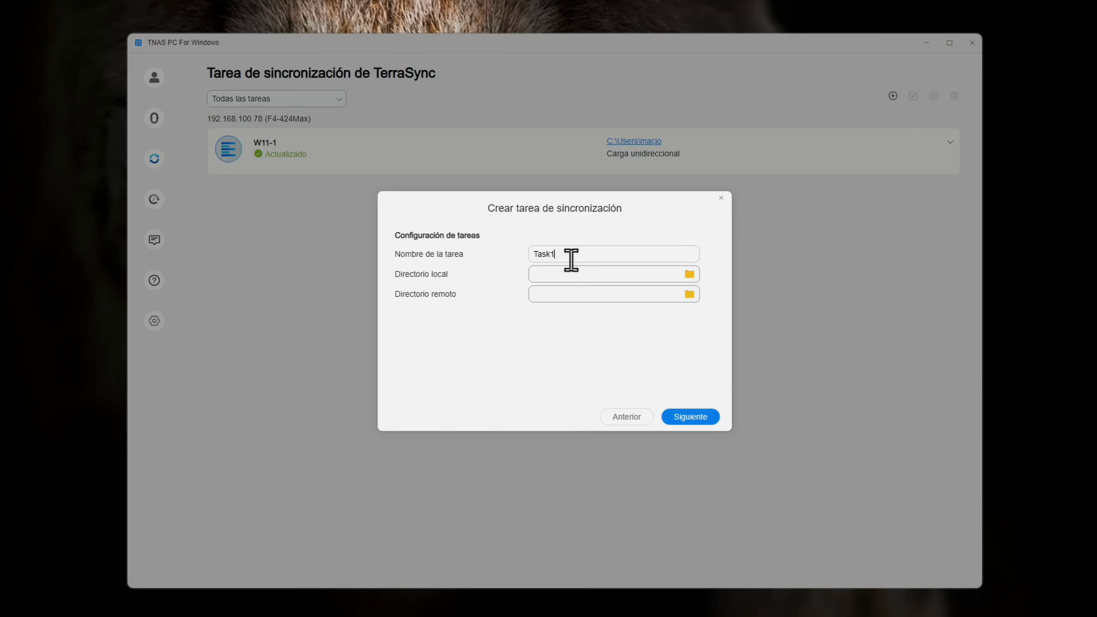
# Name the synchronization task Prueba and set its local directory to C:\Users\Public.
pyautogui.moveTo(570, 255); pyautogui.dragTo(510, 255)
pyautogui.write('Prueba')
pyautogui.click(691, 275)
pyautogui.click(403, 234)
pyautogui.click(414, 293)
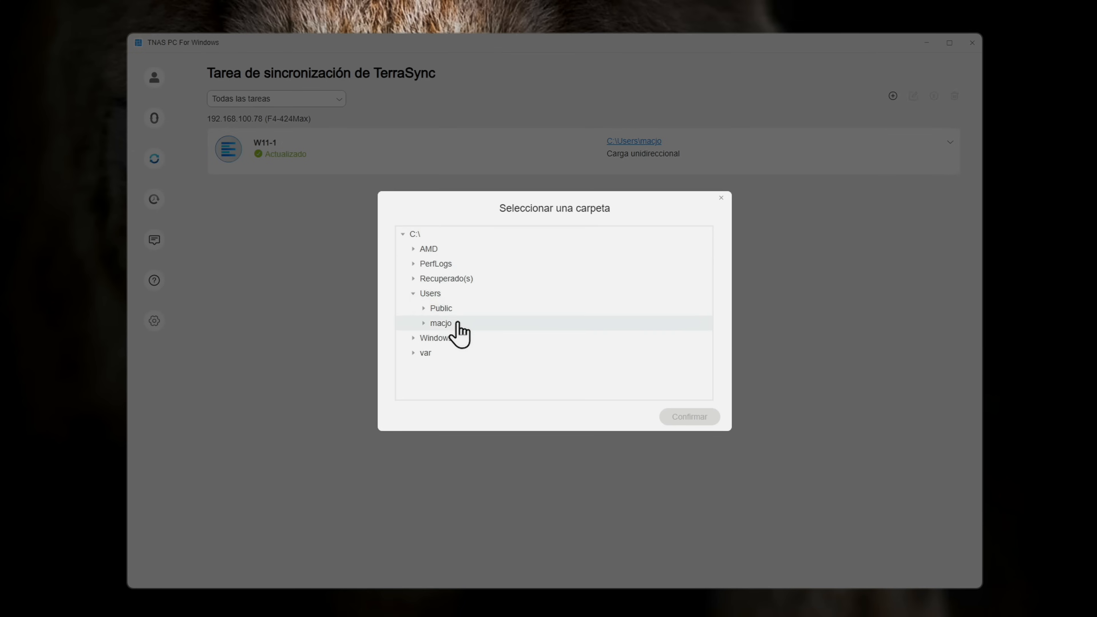
pyautogui.click(447, 308)
pyautogui.click(690, 417)
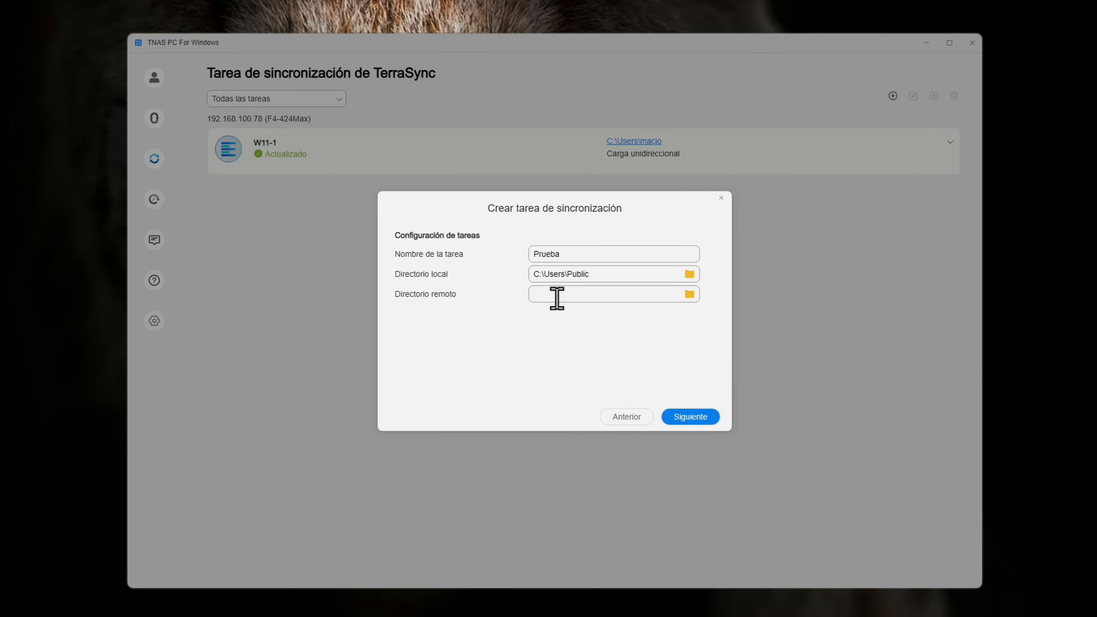
# Set the remote directory to the Sync folder under TerraSync and continue to the filter settings.
pyautogui.click(692, 295)
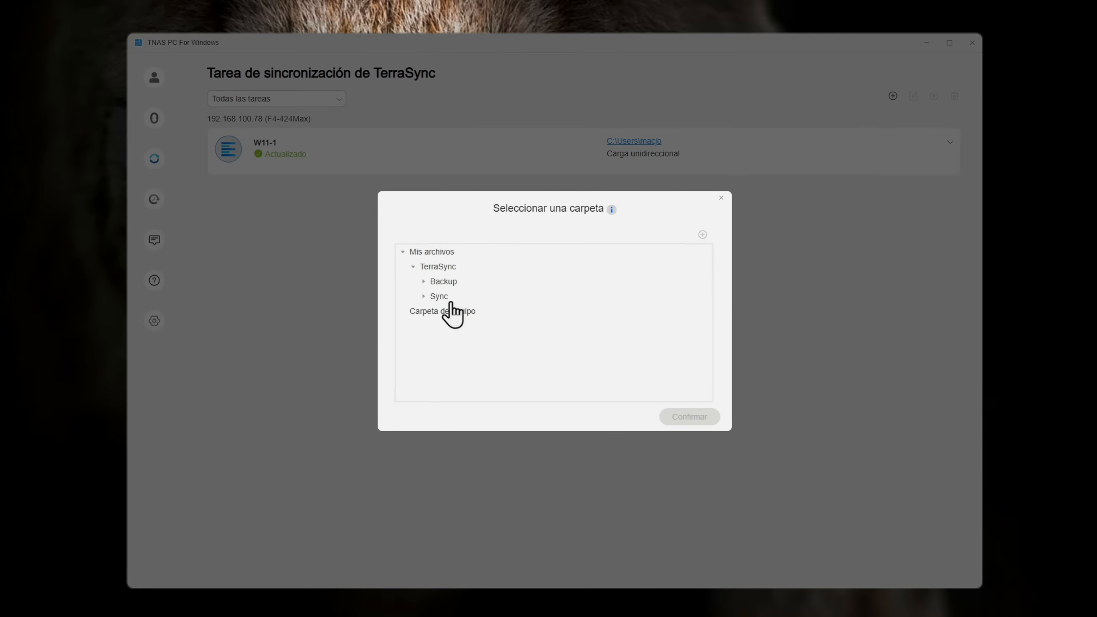
pyautogui.click(444, 300)
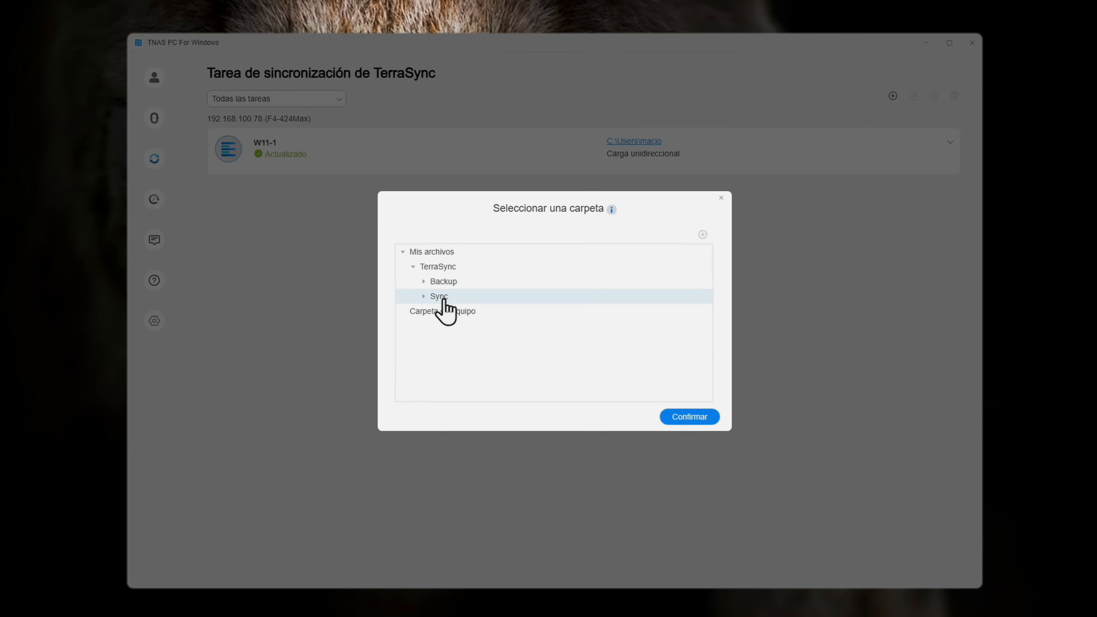
pyautogui.click(698, 418)
pyautogui.click(699, 417)
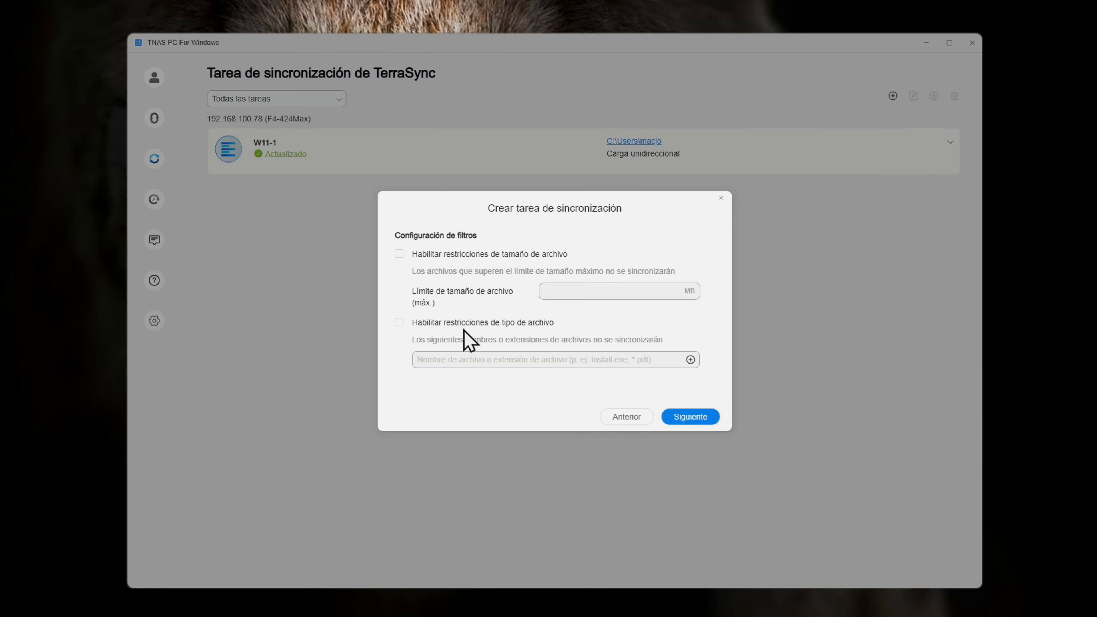
# Limit the file size to 900 MB, exclude .mp4 files, and create the synchronization task.
pyautogui.click(399, 254)
pyautogui.click(398, 324)
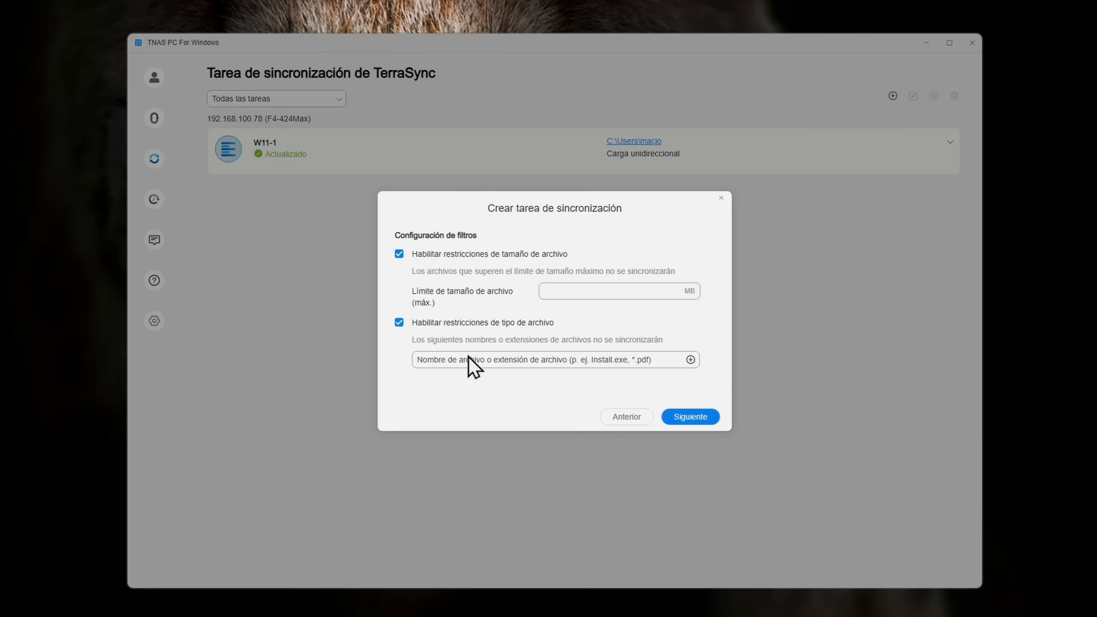
pyautogui.click(635, 354)
pyautogui.write('.mp4')
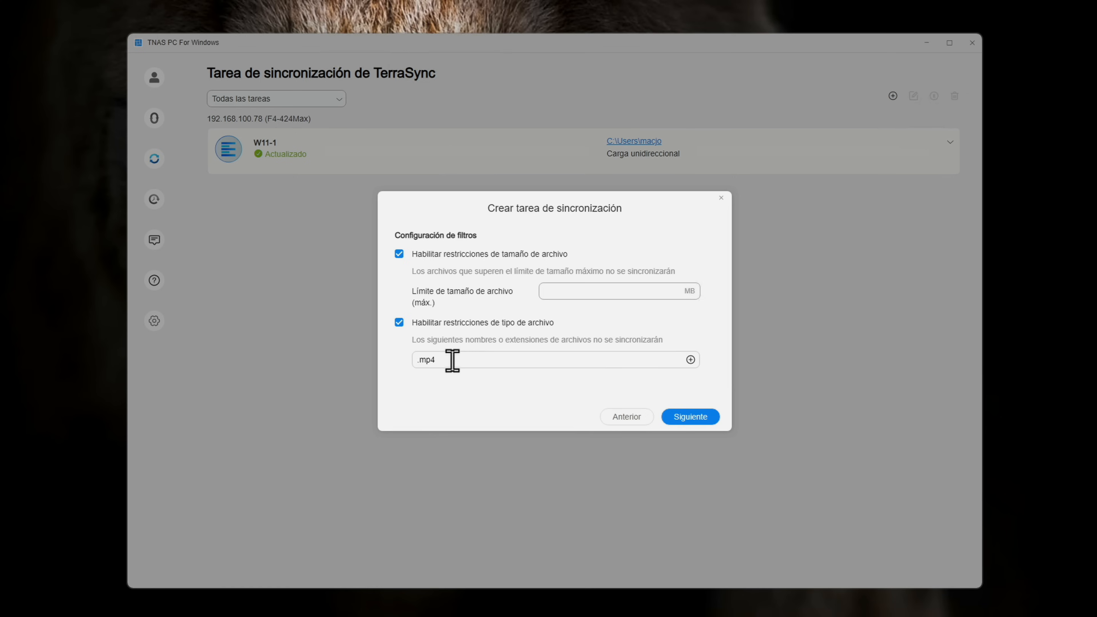
pyautogui.click(564, 292)
pyautogui.write('900')
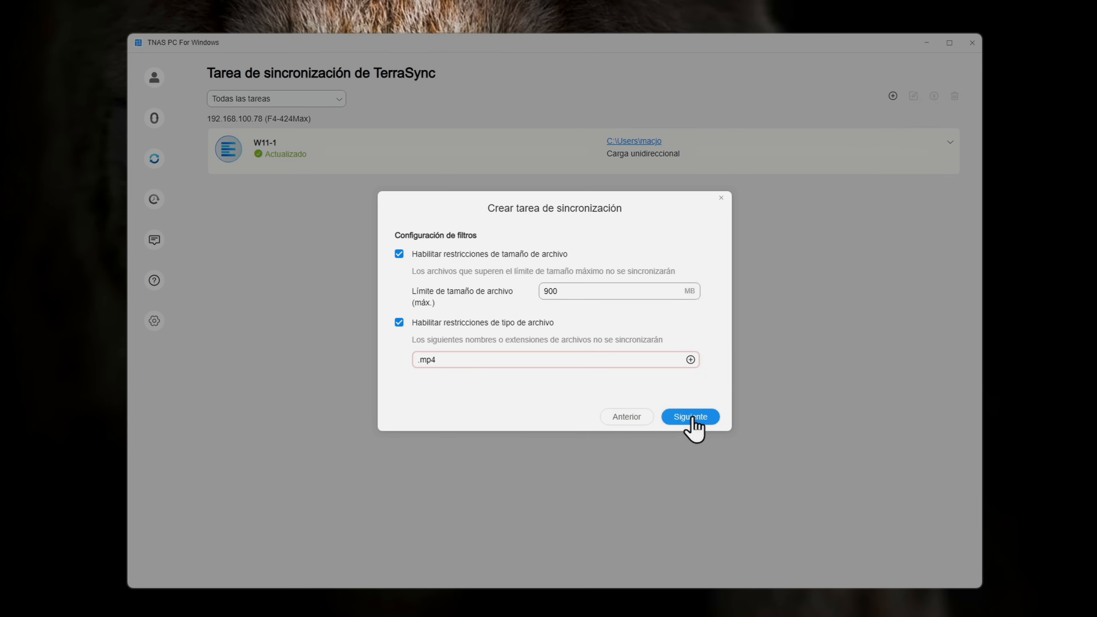
pyautogui.click(691, 360)
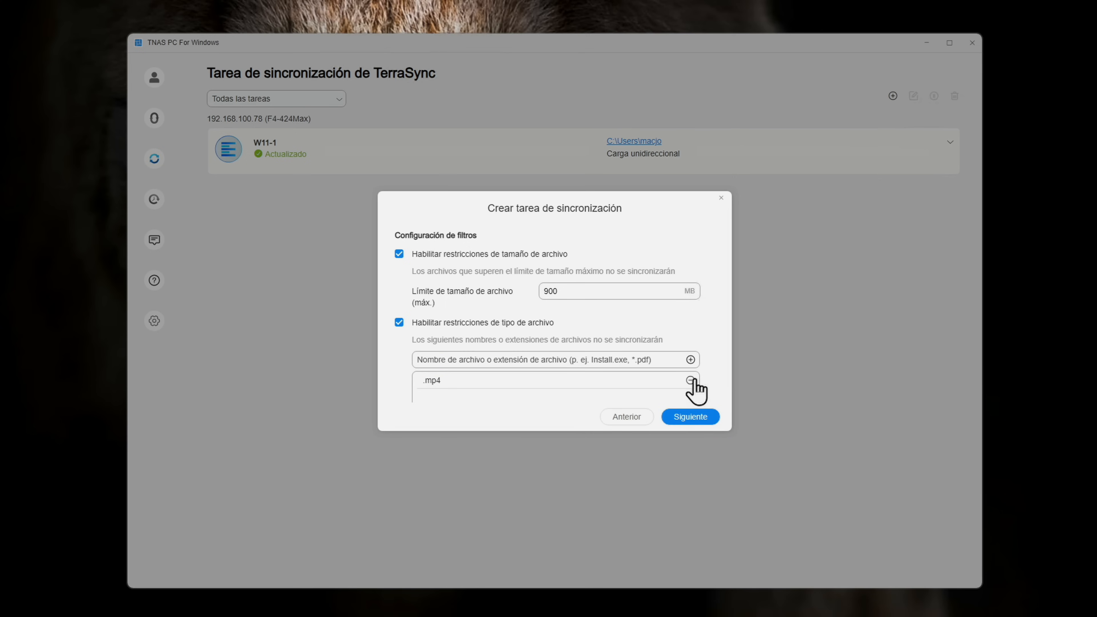
pyautogui.click(697, 416)
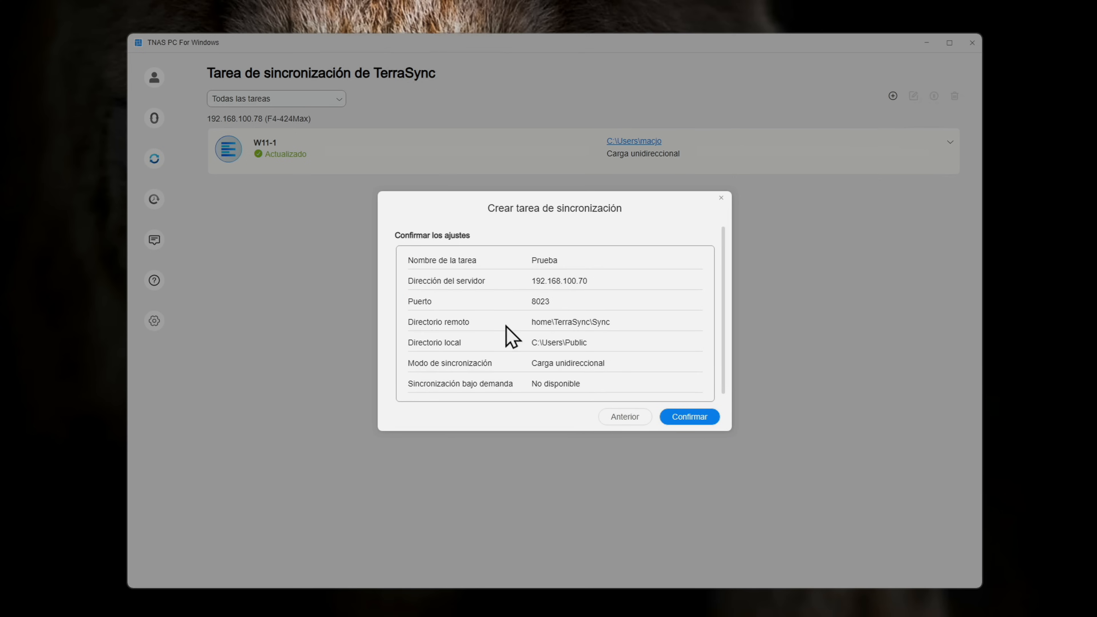
pyautogui.click(688, 418)
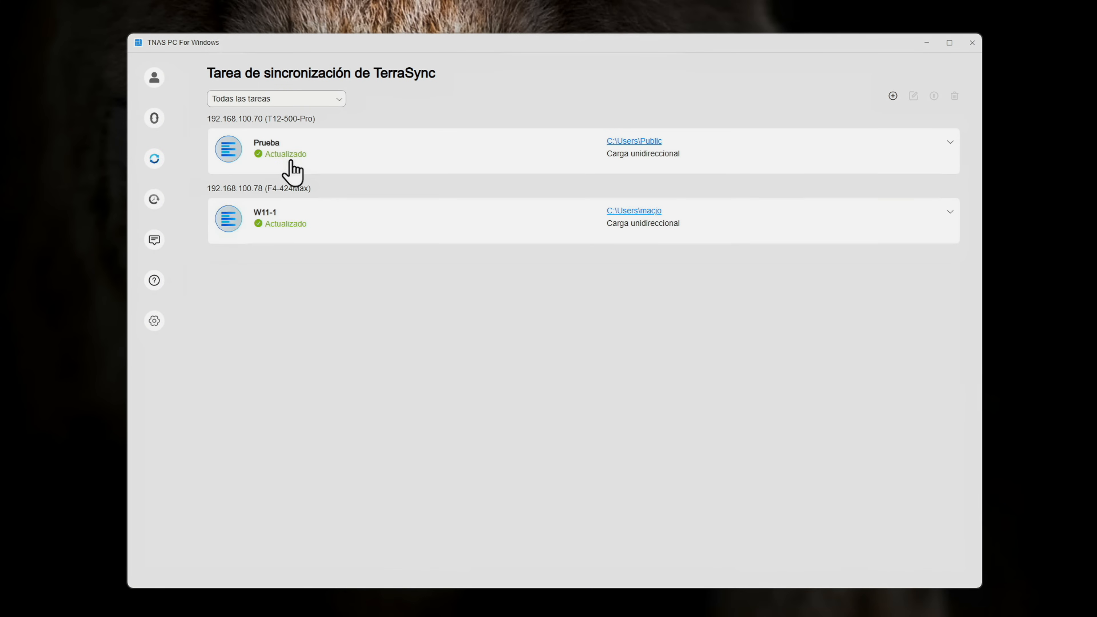
# Delete the existing TerraSync backup task Respaldo programado after expanding its details.
pyautogui.click(156, 200)
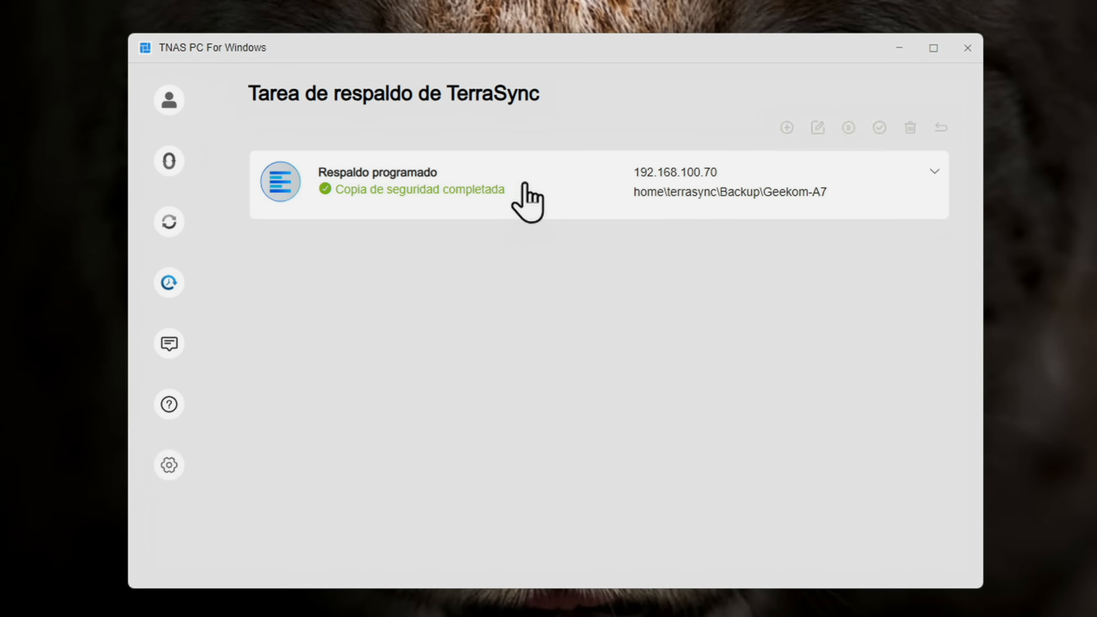
pyautogui.click(793, 172)
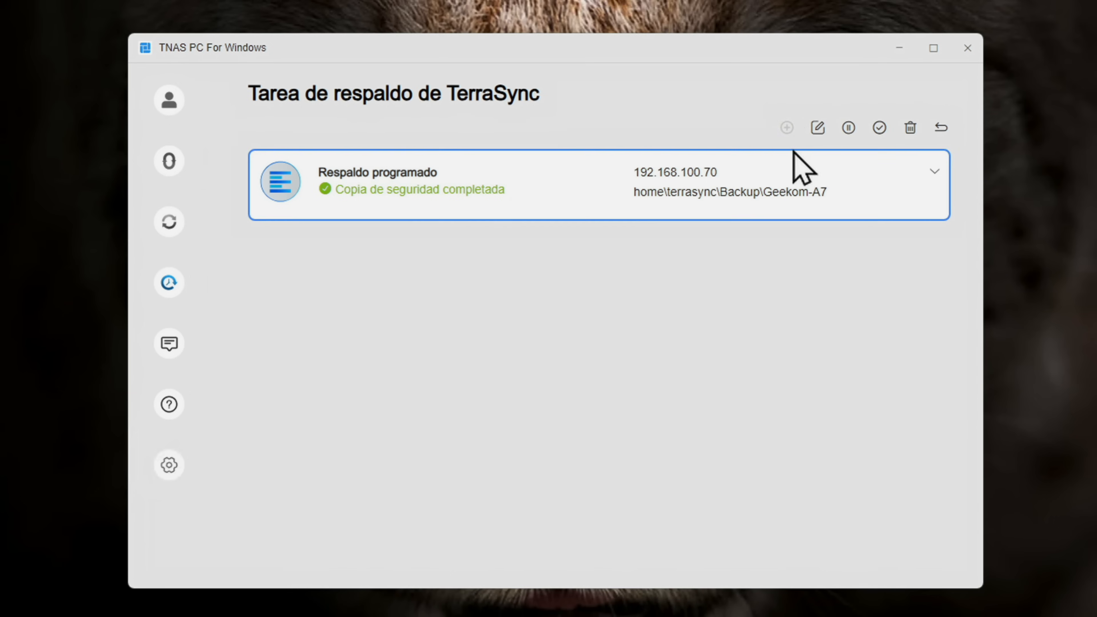
pyautogui.click(936, 172)
pyautogui.click(910, 128)
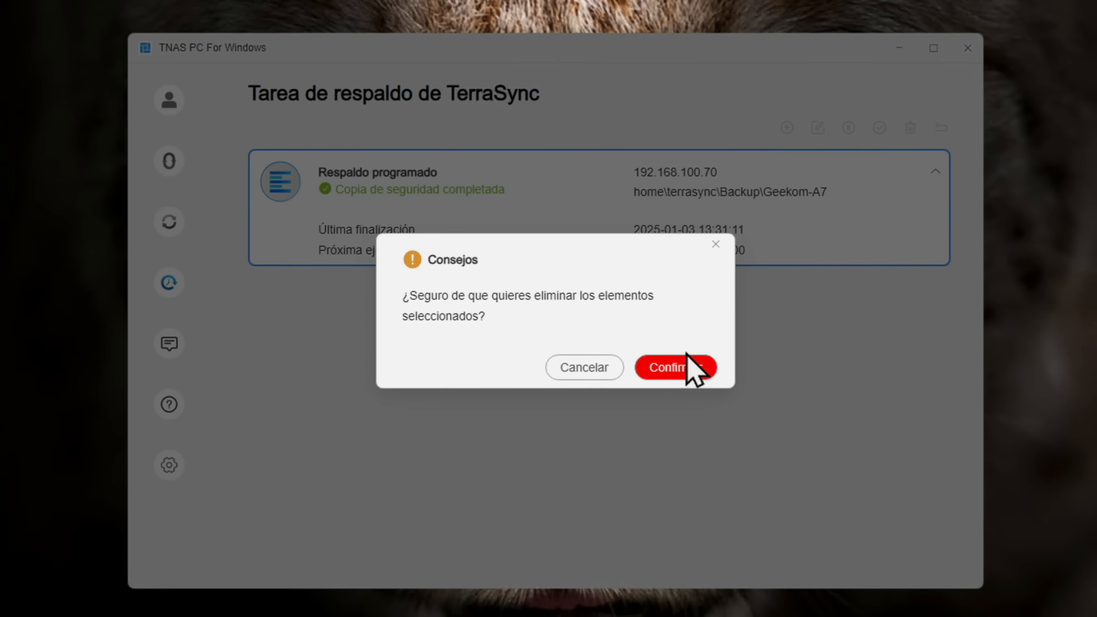
pyautogui.click(689, 366)
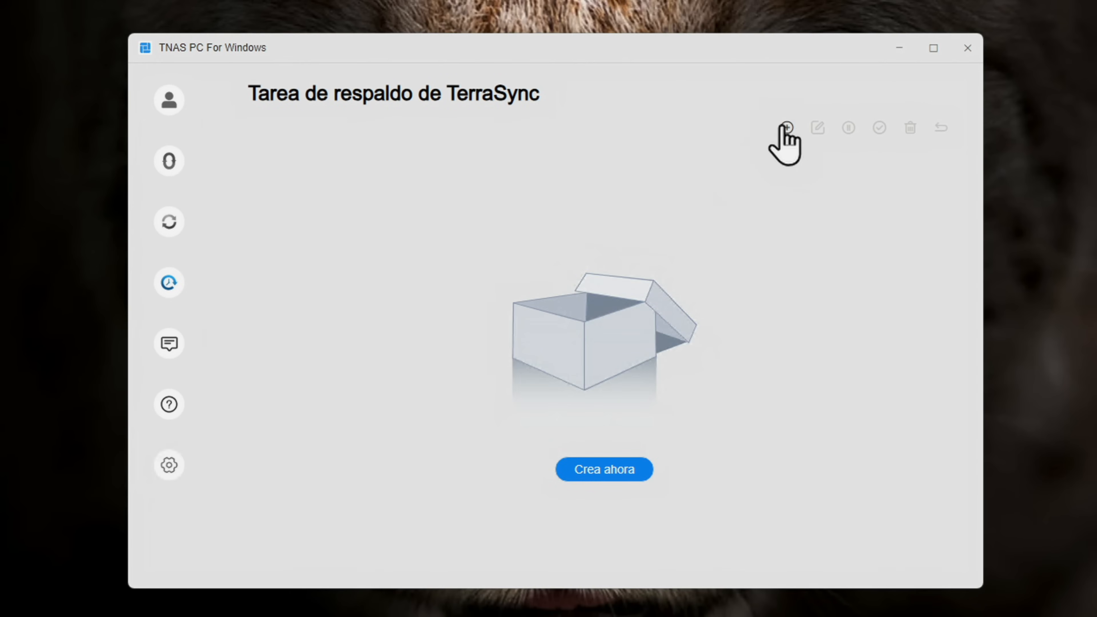
# Start a new TerraSync backup task using the connected server T12-500-Pro and continue to the backup source.
pyautogui.click(784, 127)
pyautogui.click(657, 259)
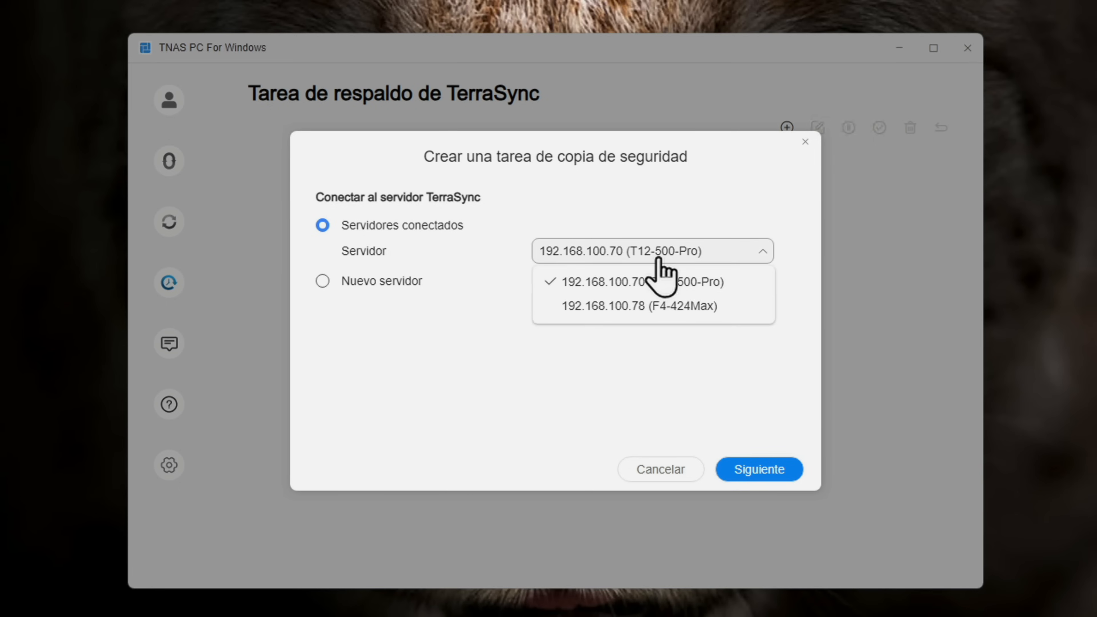
pyautogui.click(693, 282)
pyautogui.click(754, 467)
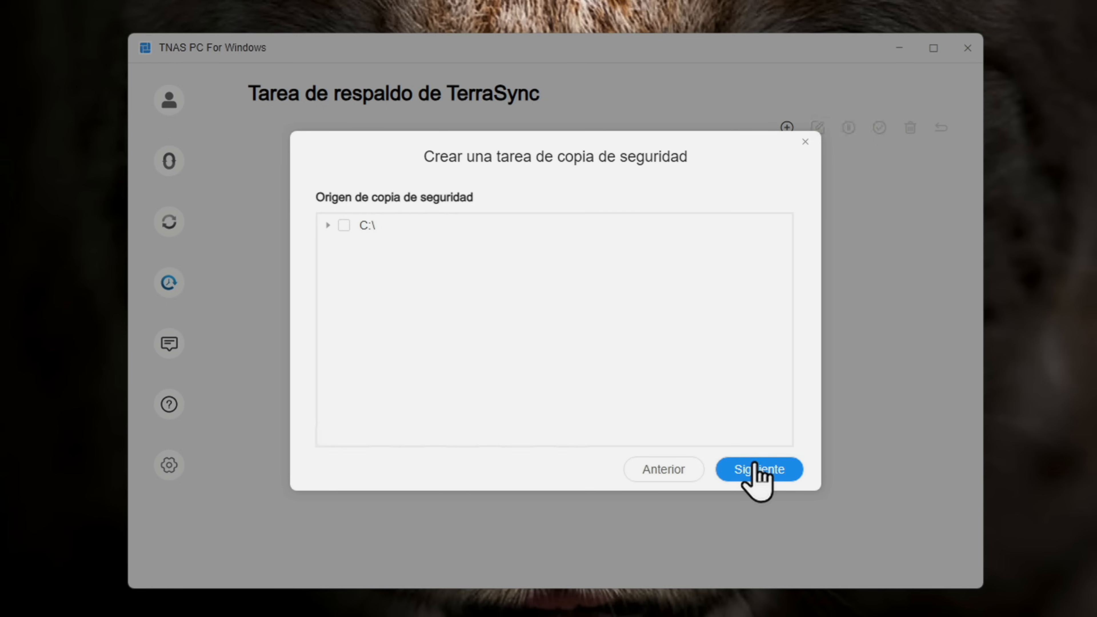
# Choose the Documents and Pictures folders of the personal user profile under C:\Users as the backup source and continue.
pyautogui.click(328, 226)
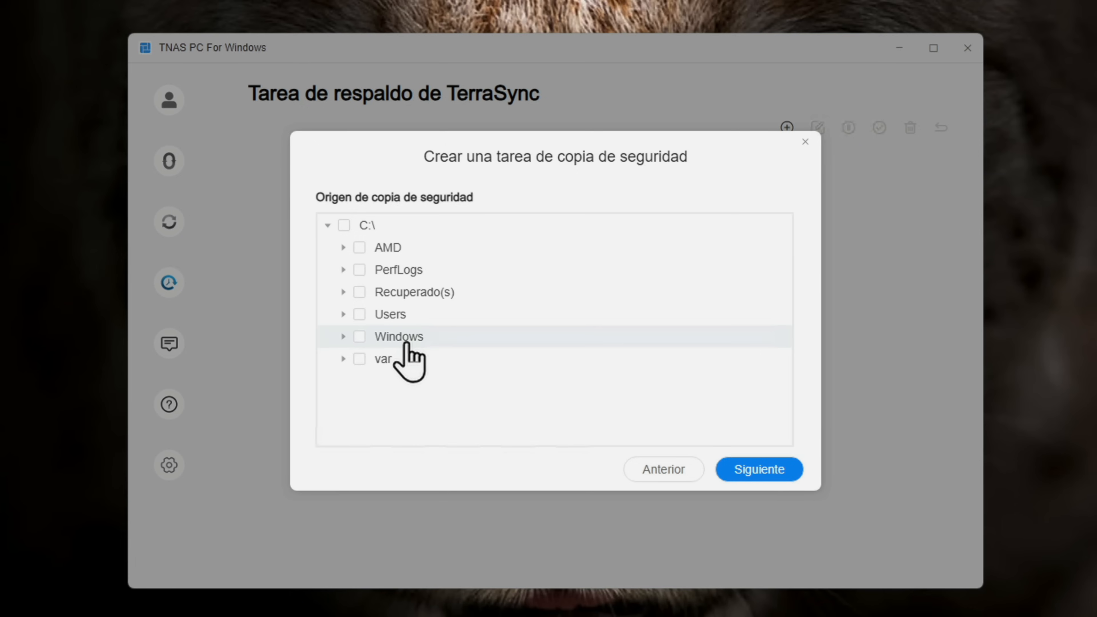
pyautogui.click(345, 225)
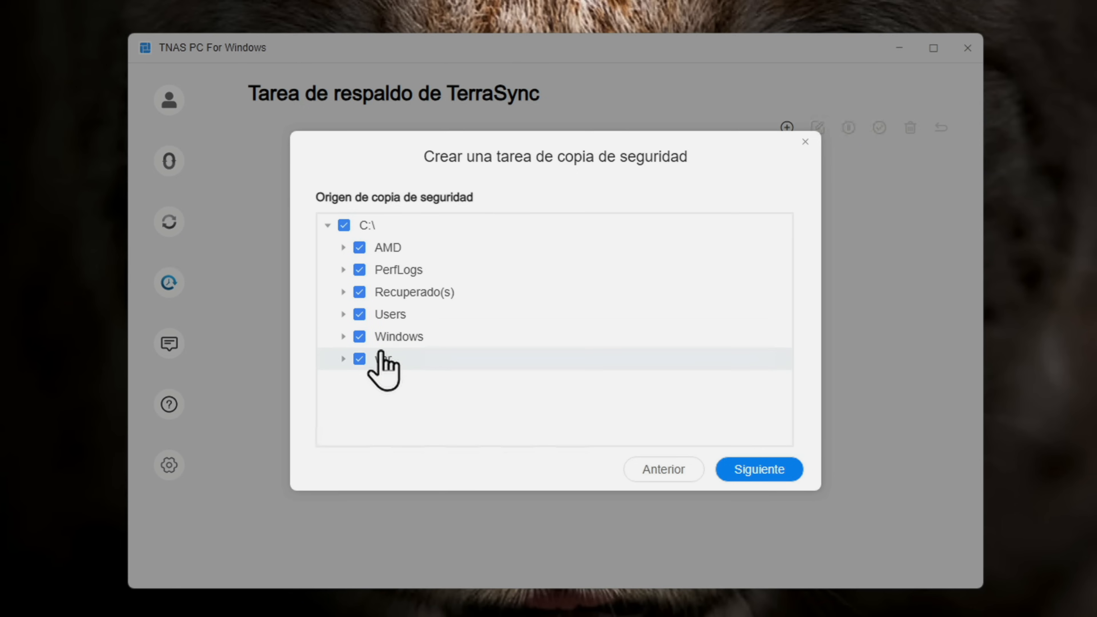
pyautogui.click(345, 225)
pyautogui.click(343, 314)
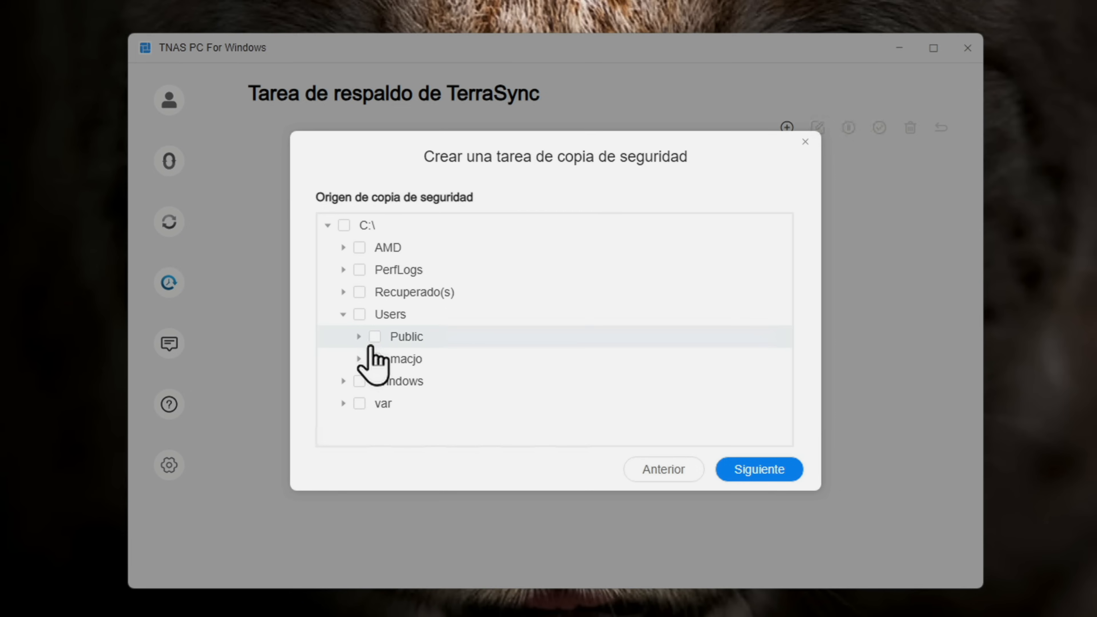
pyautogui.click(359, 359)
pyautogui.scroll(-3, 385, 380)
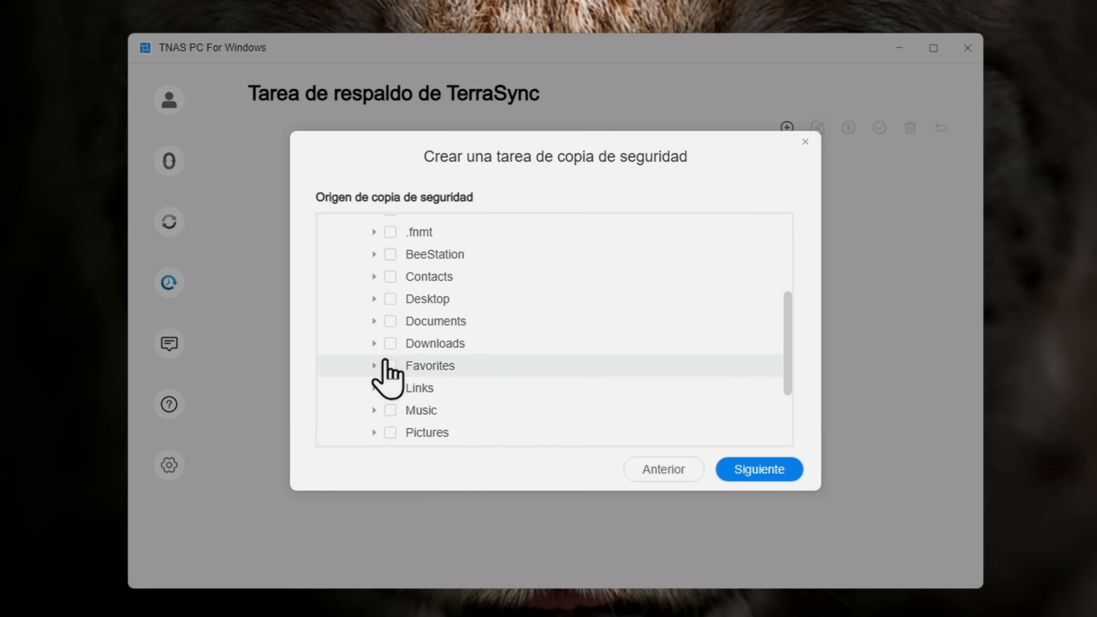
pyautogui.click(391, 321)
pyautogui.click(390, 432)
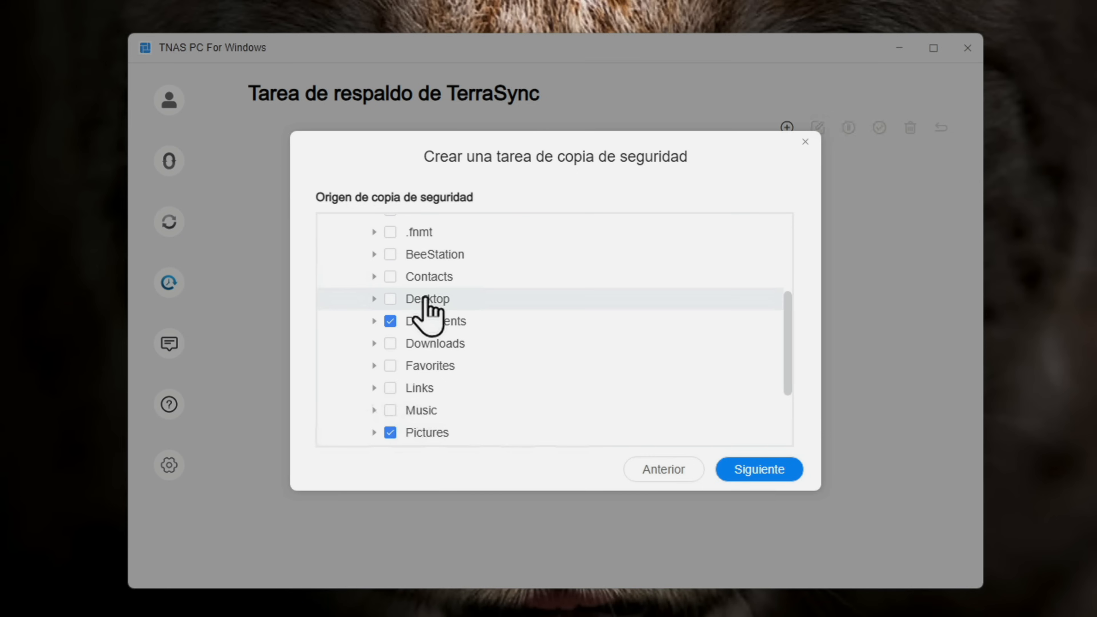
pyautogui.click(752, 475)
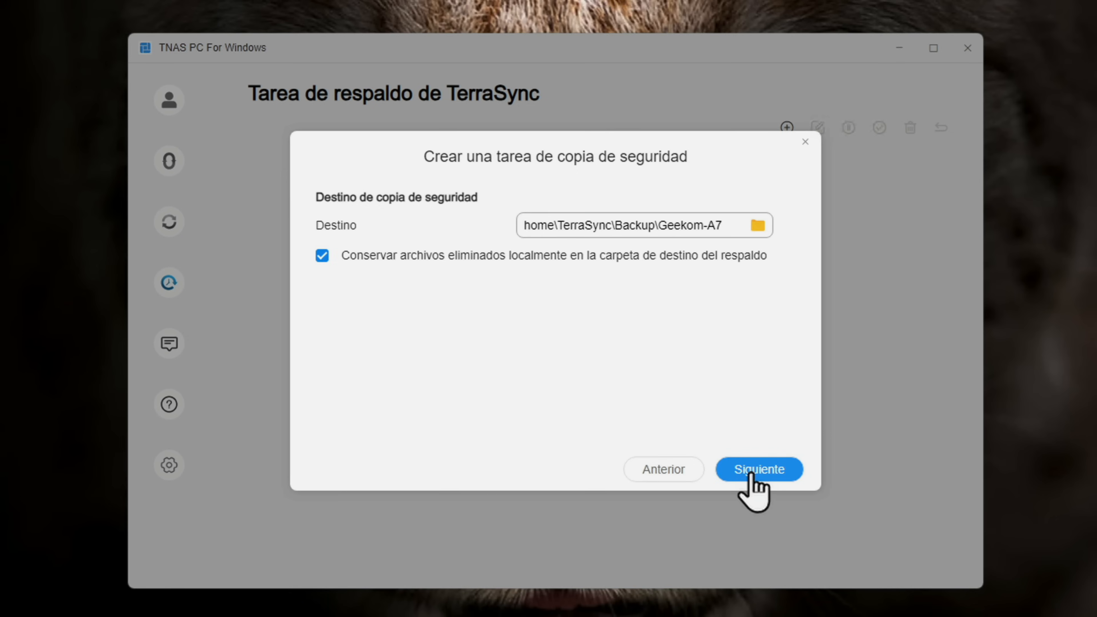
# Set the backup destination to the Backup folder under TerraSync and continue to the backup mode.
pyautogui.click(758, 224)
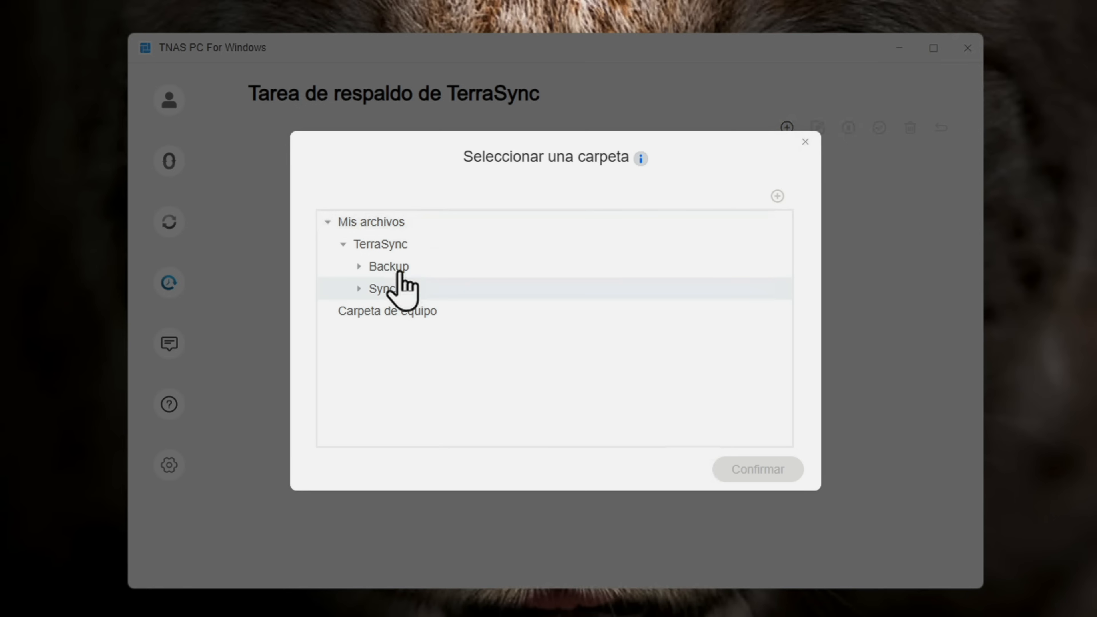
pyautogui.click(391, 267)
pyautogui.click(766, 480)
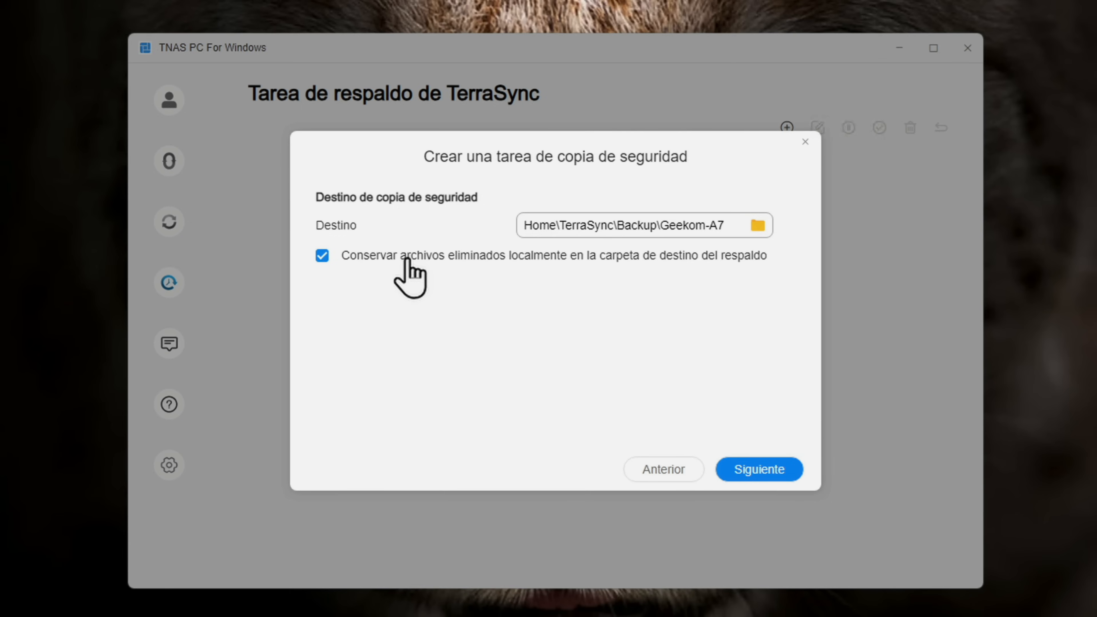
pyautogui.click(783, 471)
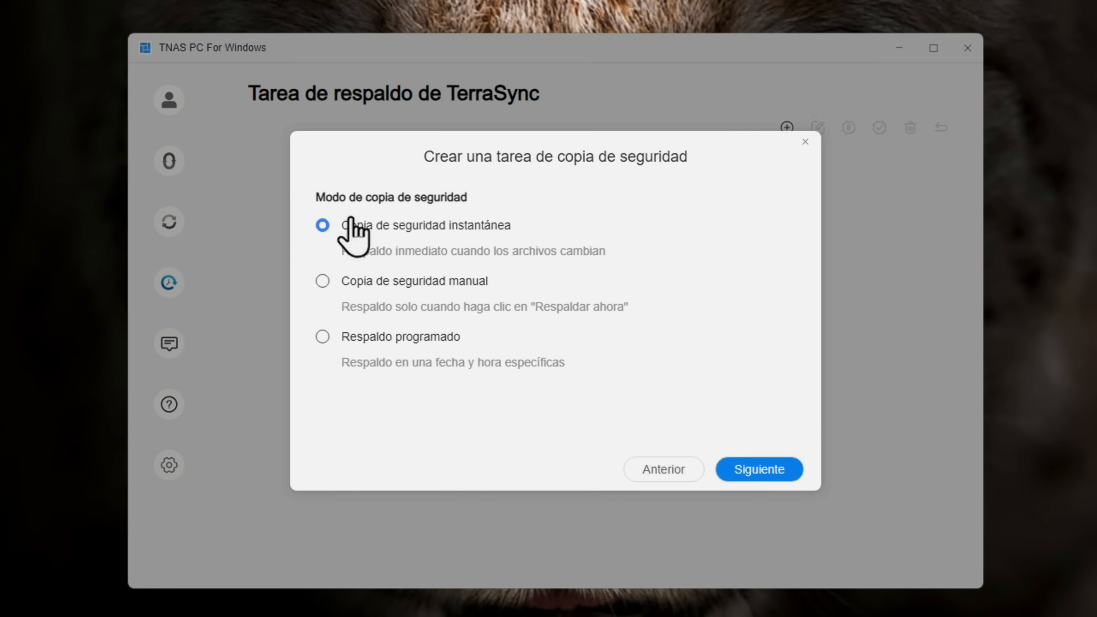
# Set the backup mode to Respaldo programado, running every day with a repeat interval of 2 hours.
pyautogui.click(322, 282)
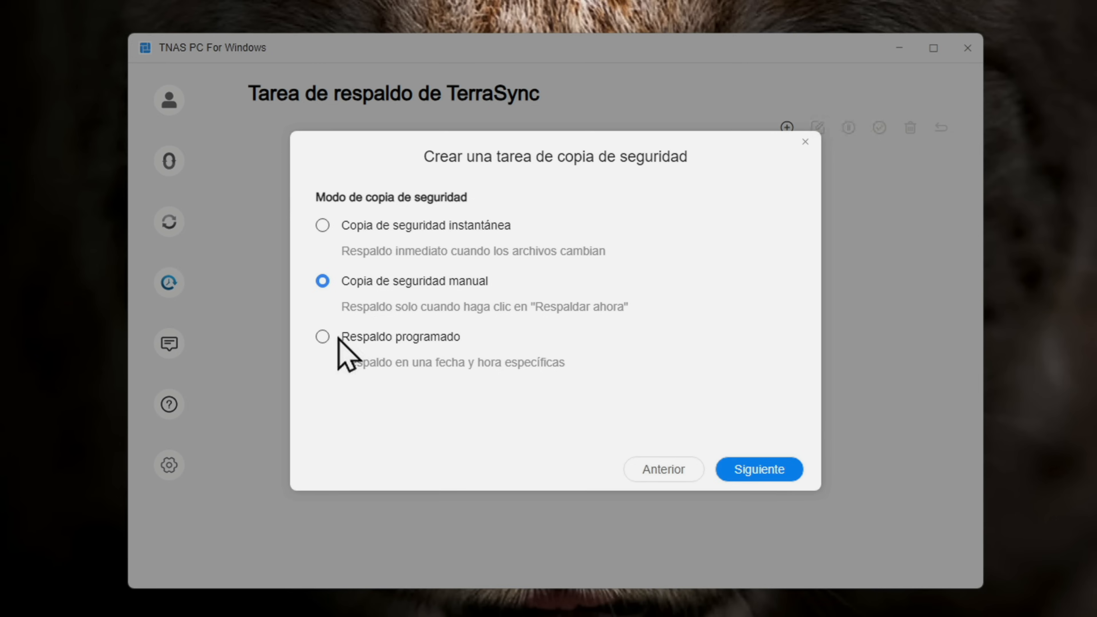
pyautogui.click(322, 337)
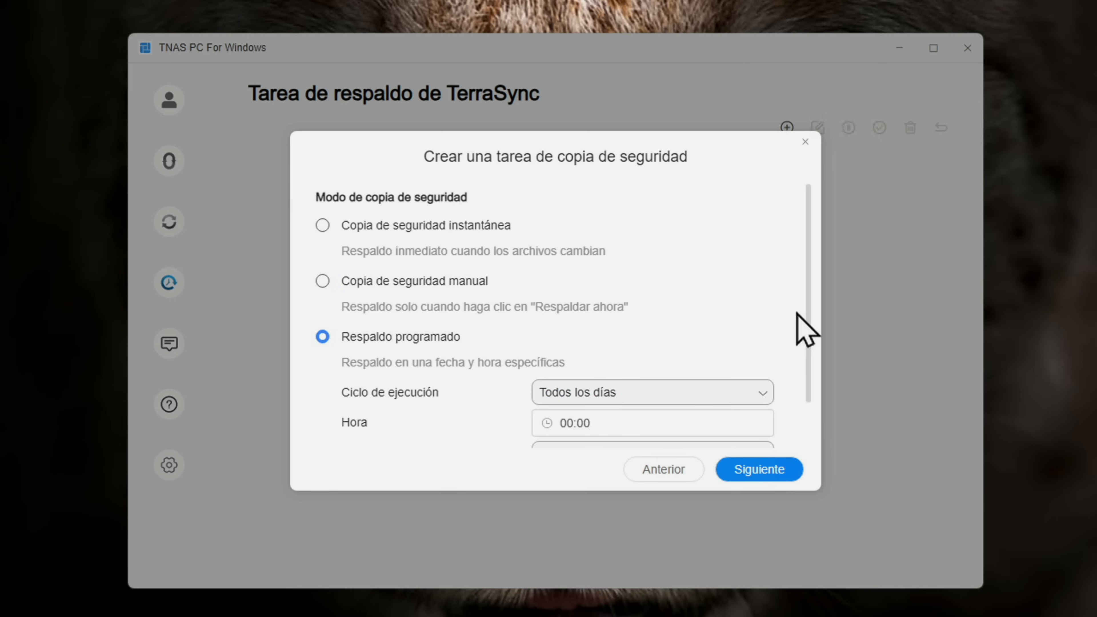
pyautogui.scroll(-2, 809, 429)
pyautogui.click(737, 344)
pyautogui.scroll(-2, 770, 437)
pyautogui.click(654, 352)
pyautogui.click(626, 405)
pyautogui.scroll(-3, 693, 423)
pyautogui.click(605, 355)
pyautogui.click(604, 372)
pyautogui.click(539, 429)
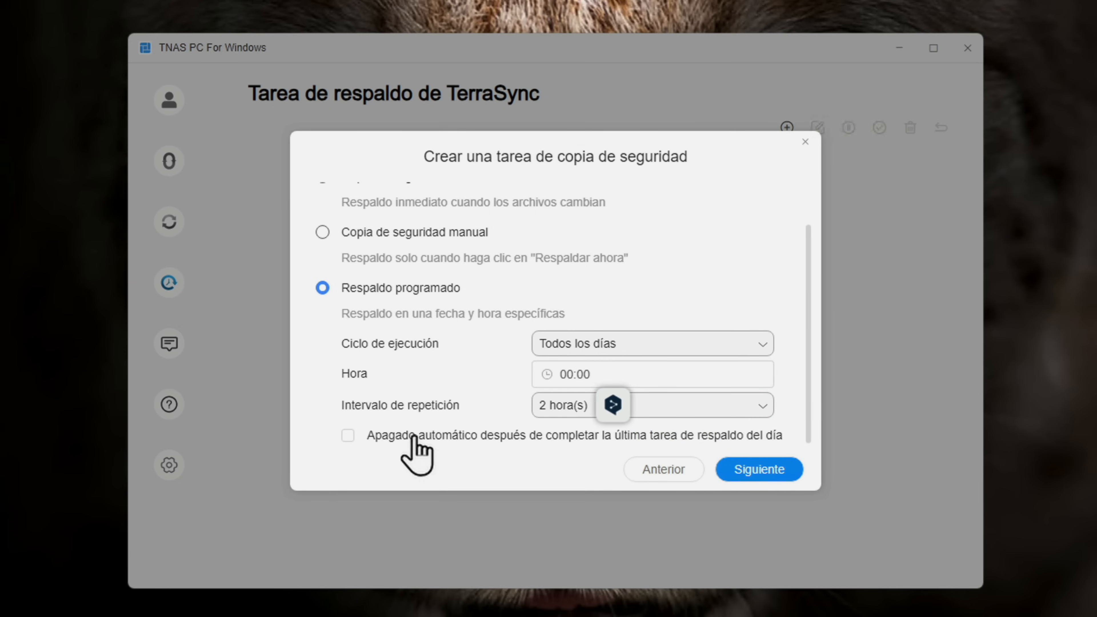
# Set the backup time to 21:06 and enable automatic shutdown after the day's last backup task.
pyautogui.click(605, 374)
pyautogui.scroll(-6, 711, 305)
pyautogui.scroll(-12, 635, 299)
pyautogui.scroll(-9, 635, 298)
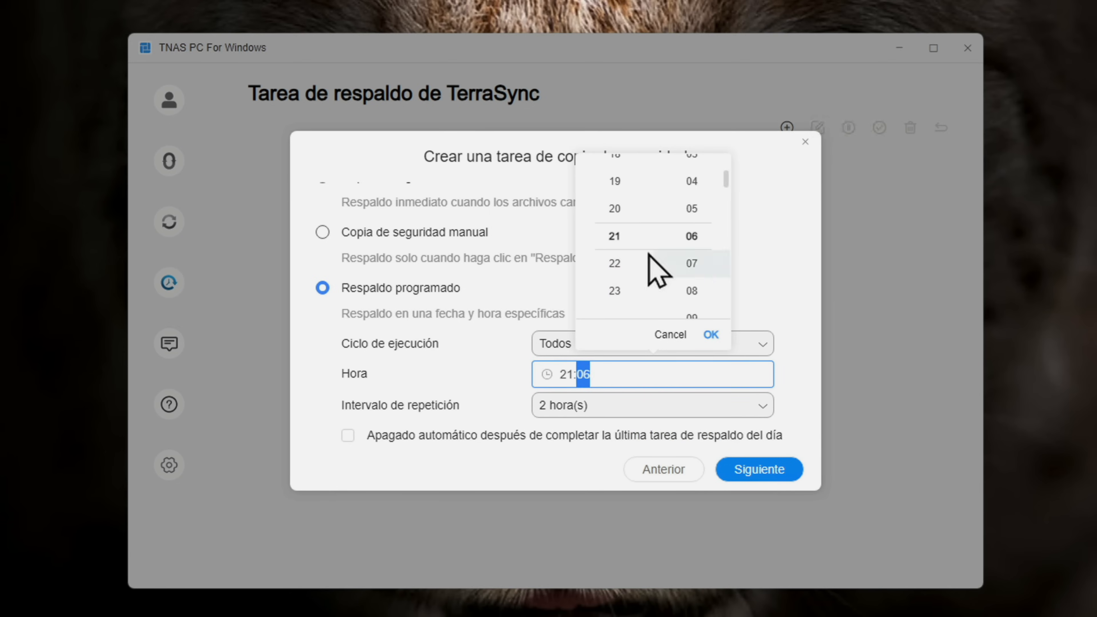
pyautogui.click(711, 335)
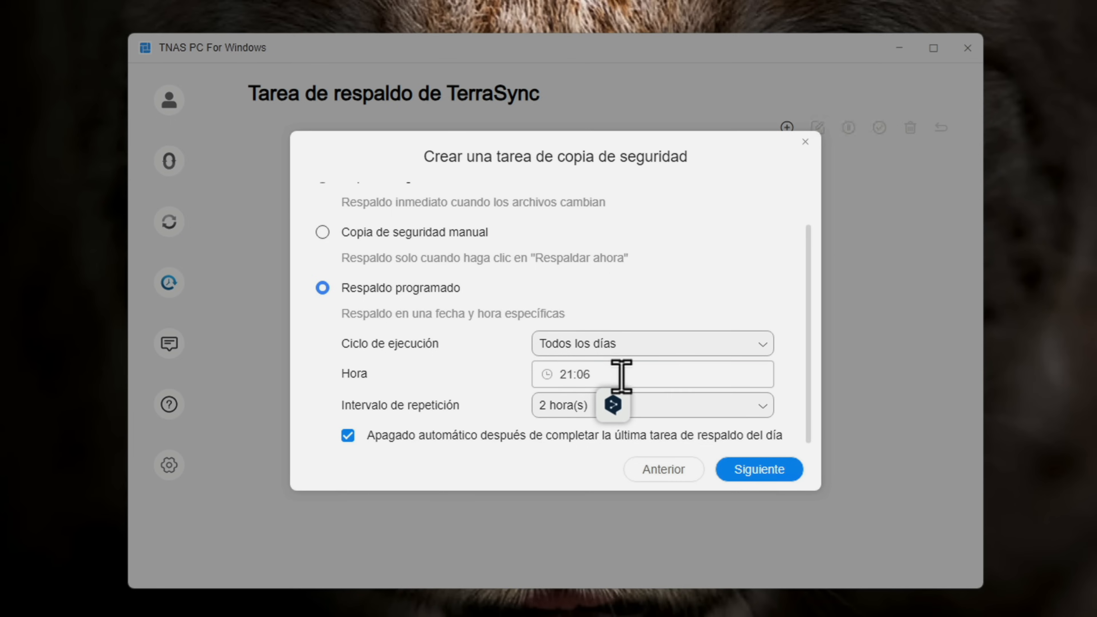
pyautogui.click(740, 474)
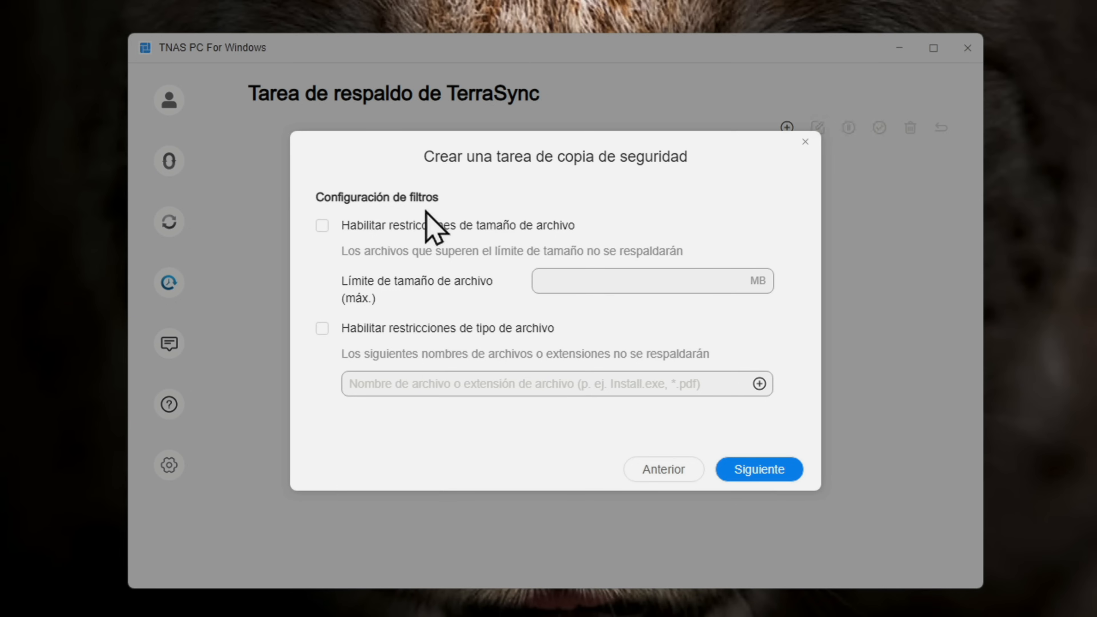
# Create the scheduled backup task without file filters and run it immediately.
pyautogui.click(757, 469)
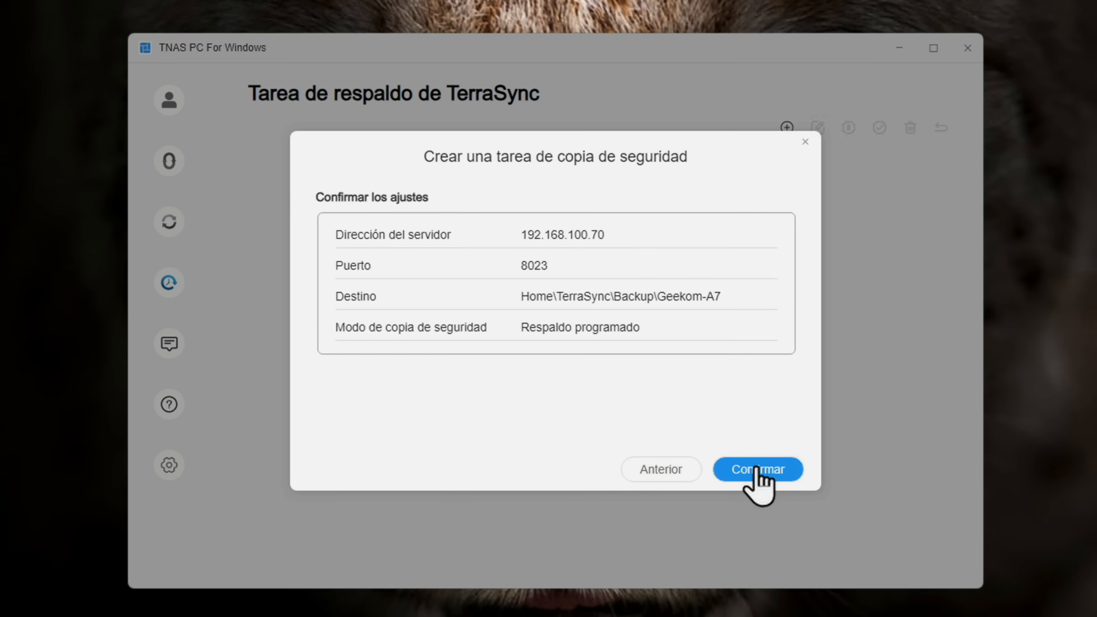
pyautogui.click(758, 470)
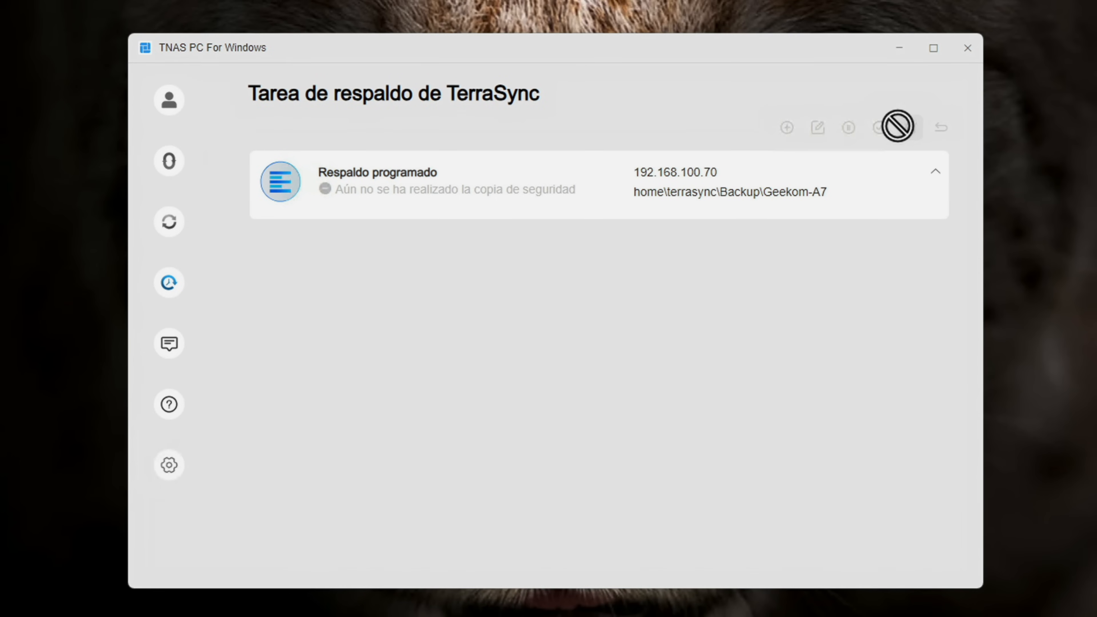
pyautogui.click(821, 190)
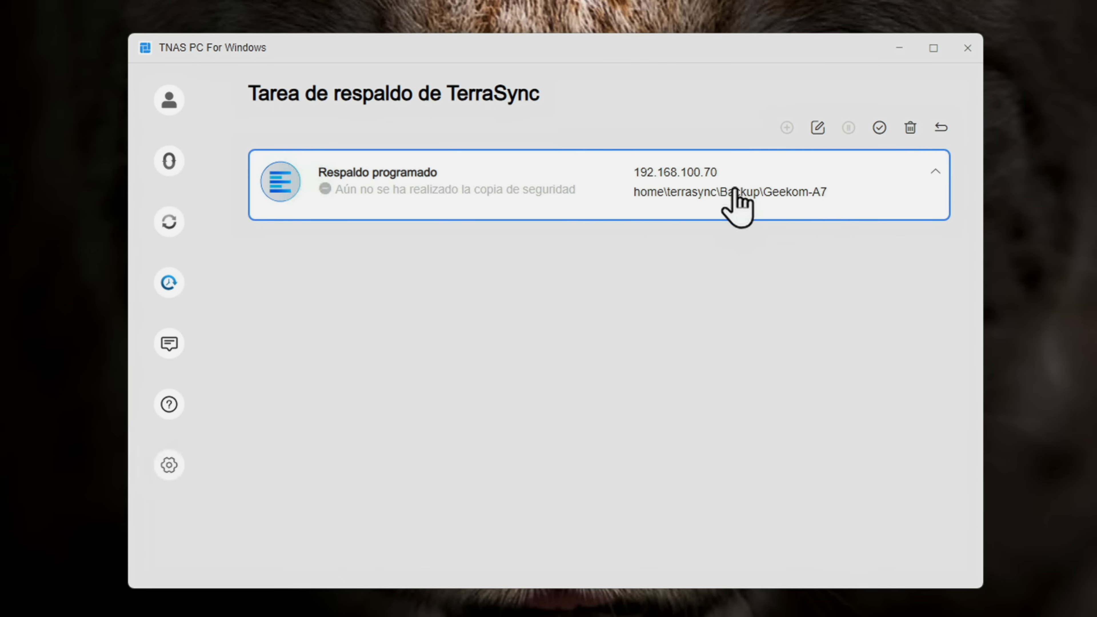
pyautogui.click(880, 130)
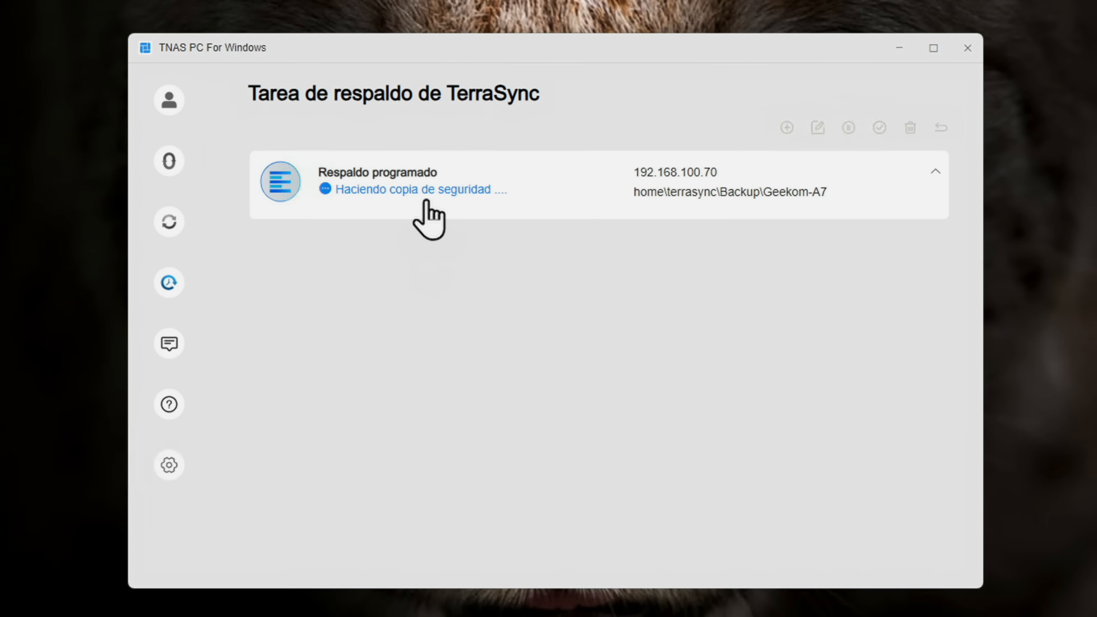
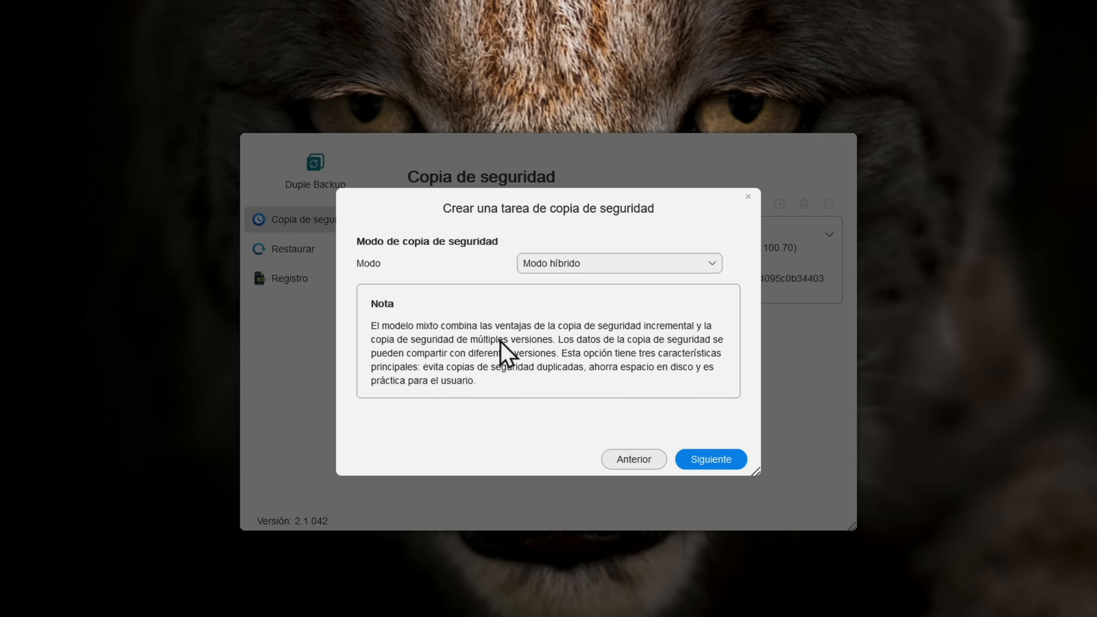
# In Duple Backup, compare the incremental, mirror and multiversion modes, keep Modo híbrido and continue to the destination.
pyautogui.click(571, 264)
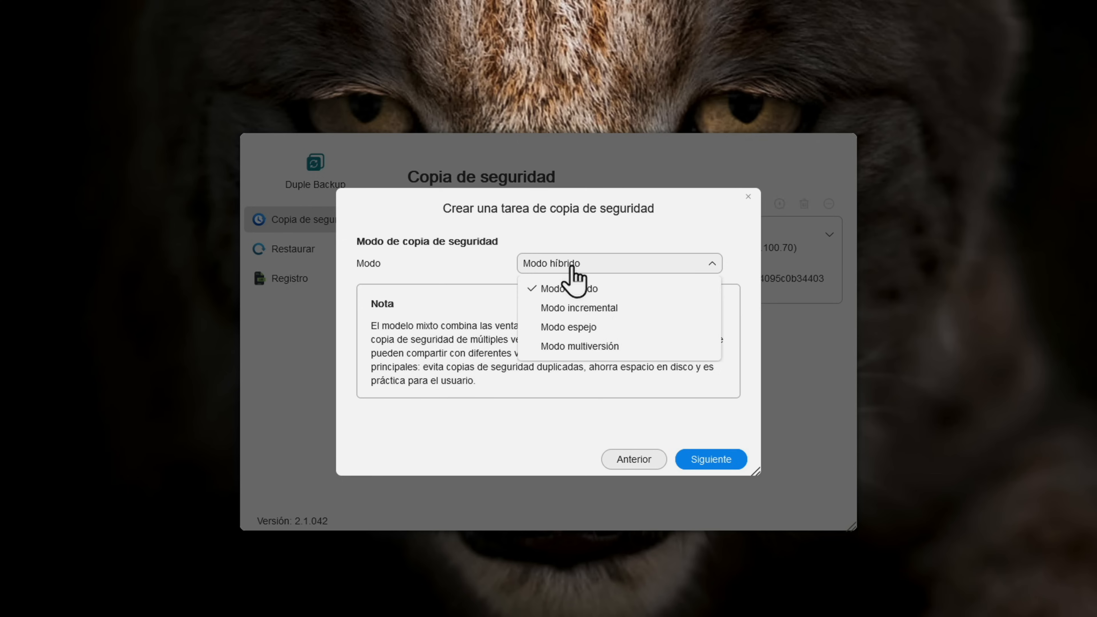
pyautogui.click(604, 316)
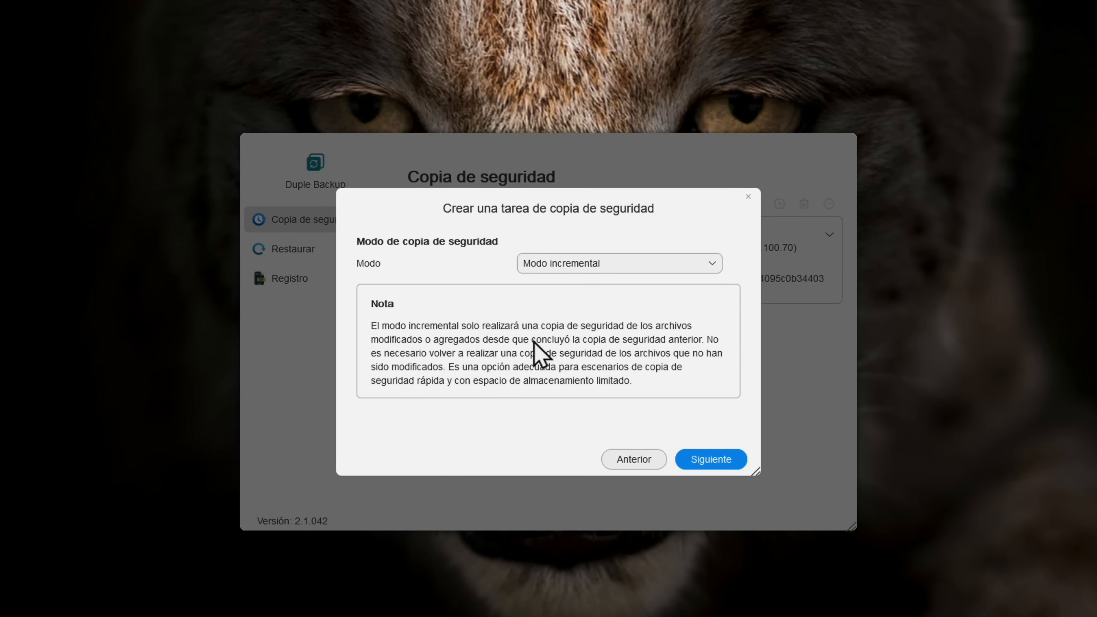
pyautogui.click(628, 259)
pyautogui.click(606, 325)
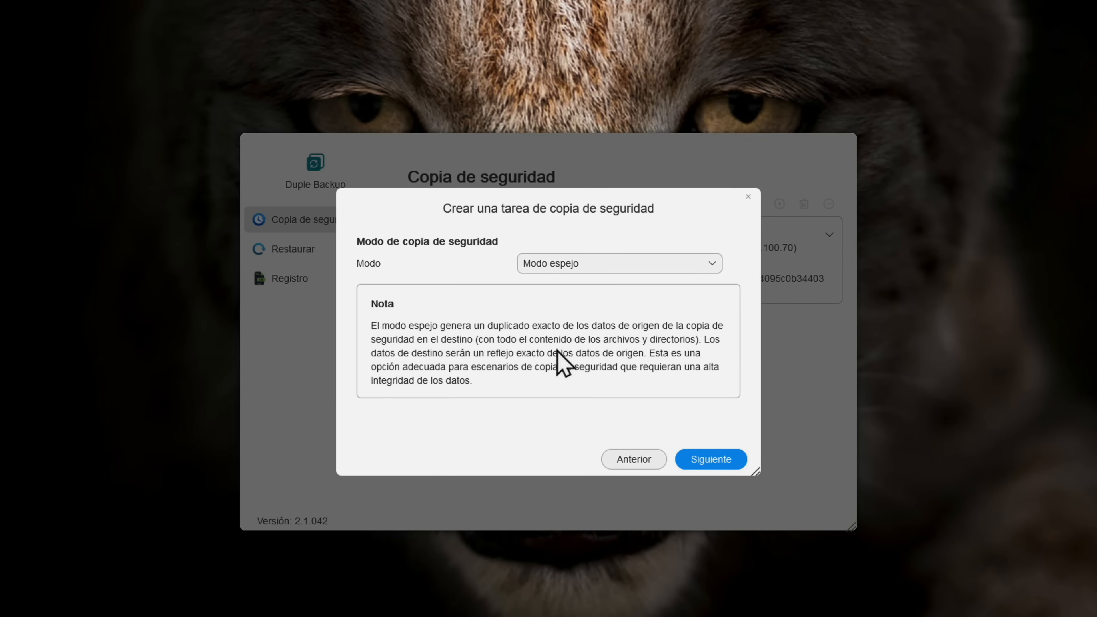
pyautogui.click(612, 267)
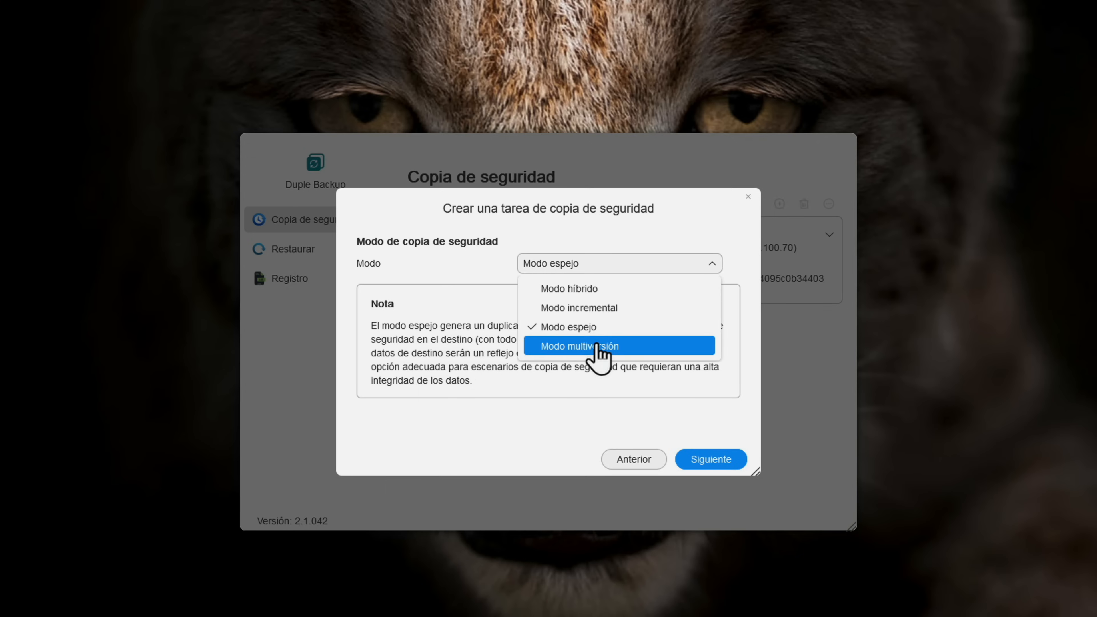
pyautogui.click(598, 346)
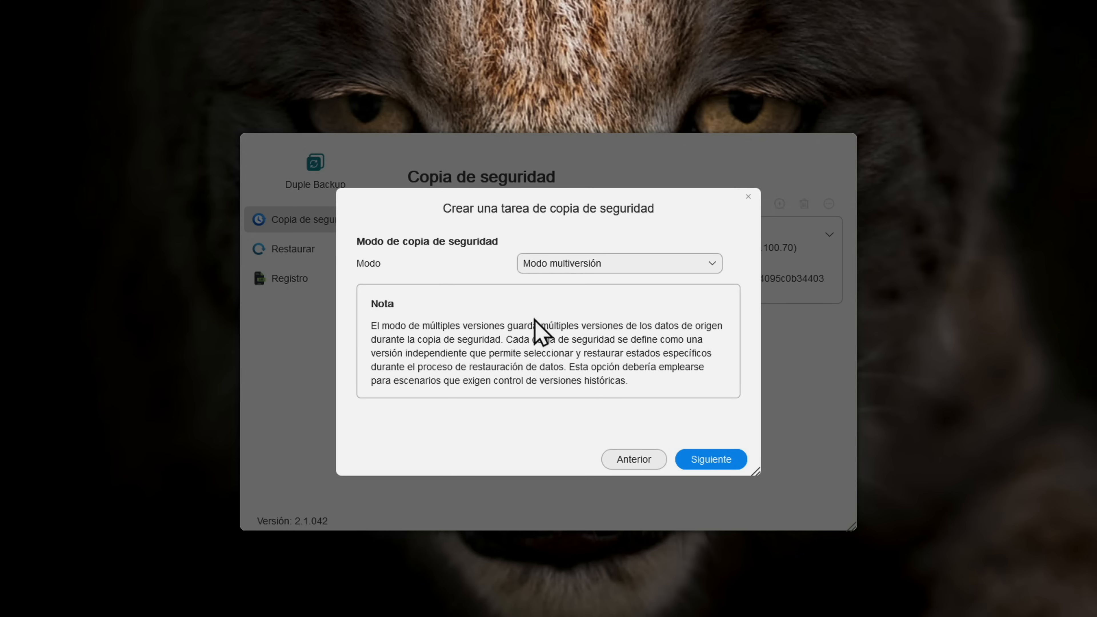
pyautogui.click(599, 262)
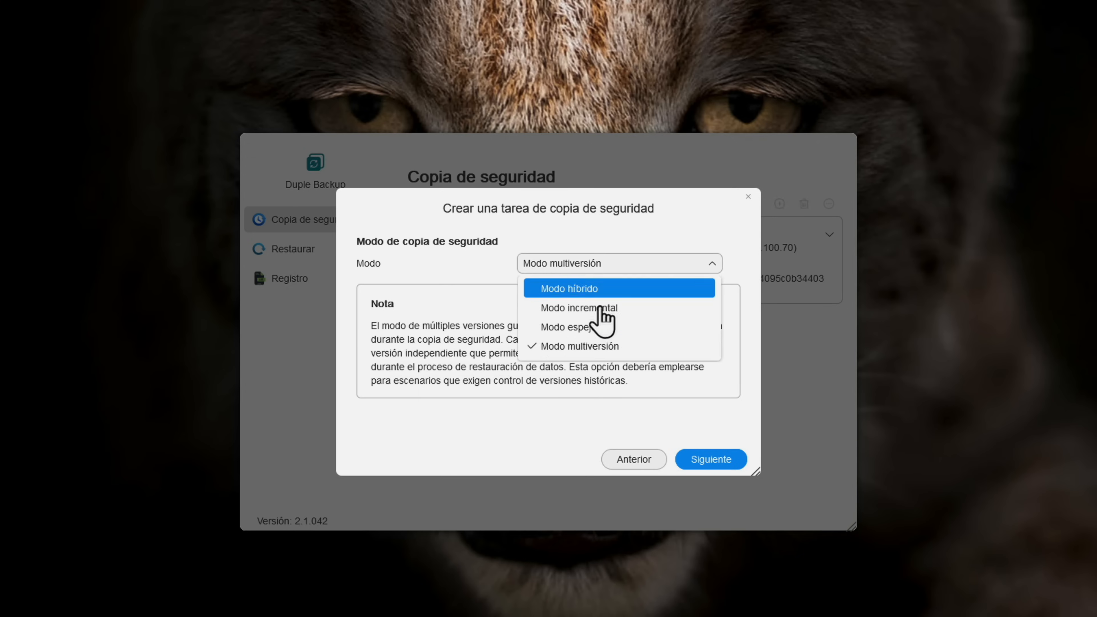
pyautogui.click(606, 291)
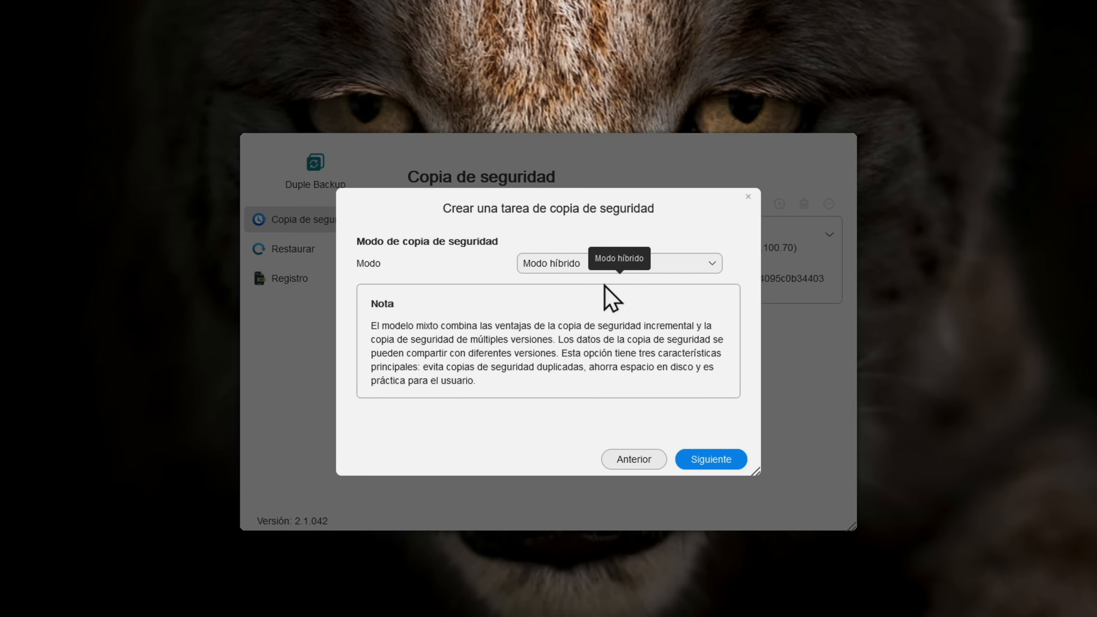
pyautogui.click(721, 465)
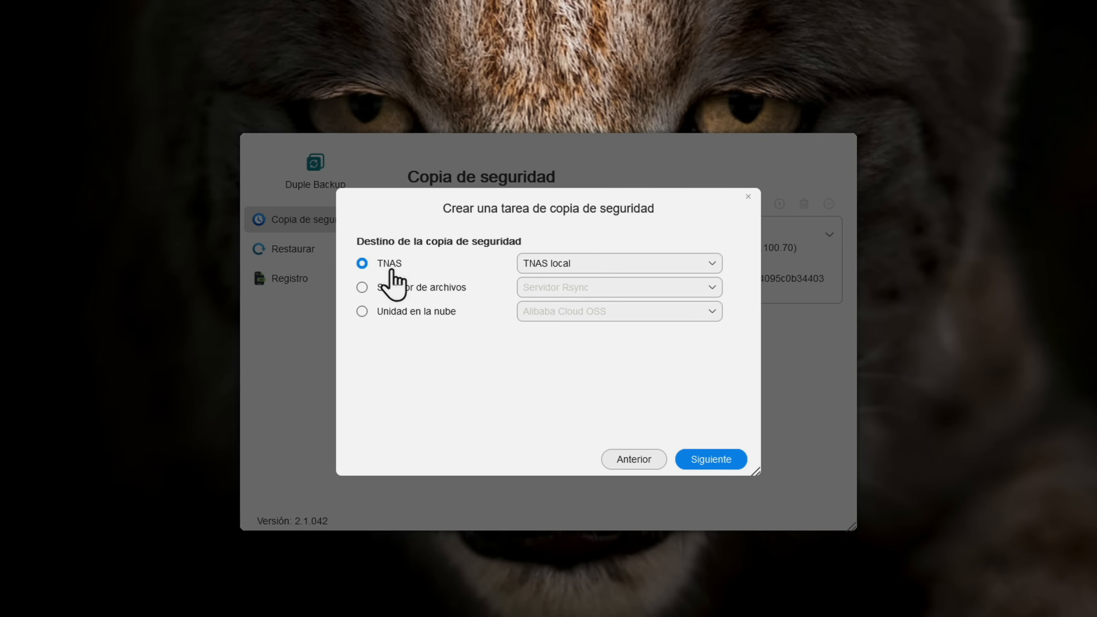
# Review the available backup destinations for TNAS, file servers and cloud drives in the task wizard.
pyautogui.click(620, 262)
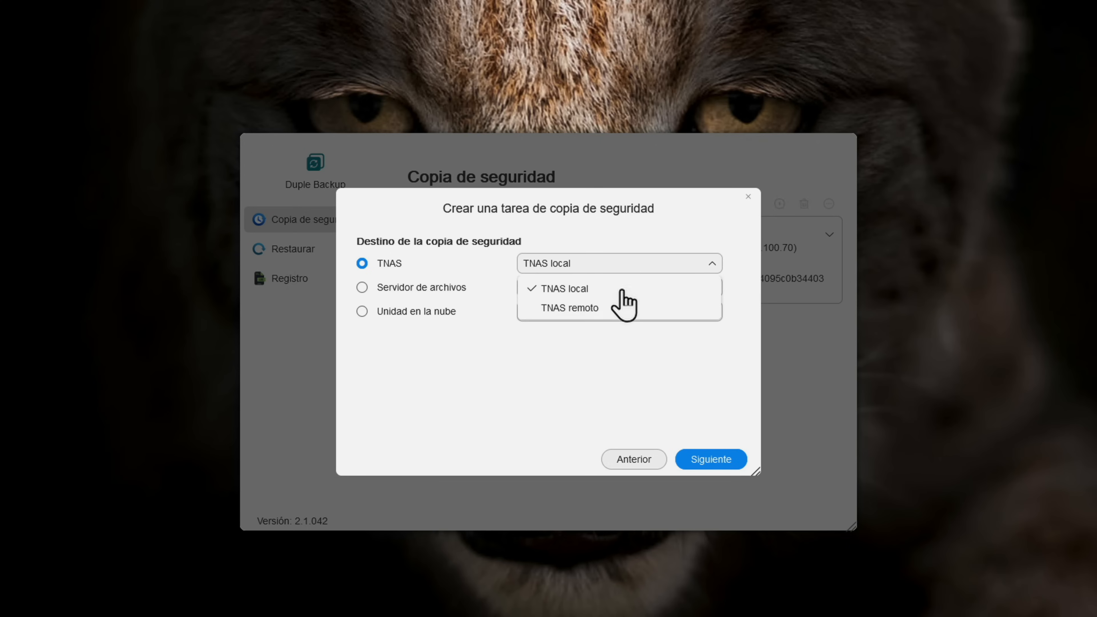
pyautogui.click(408, 289)
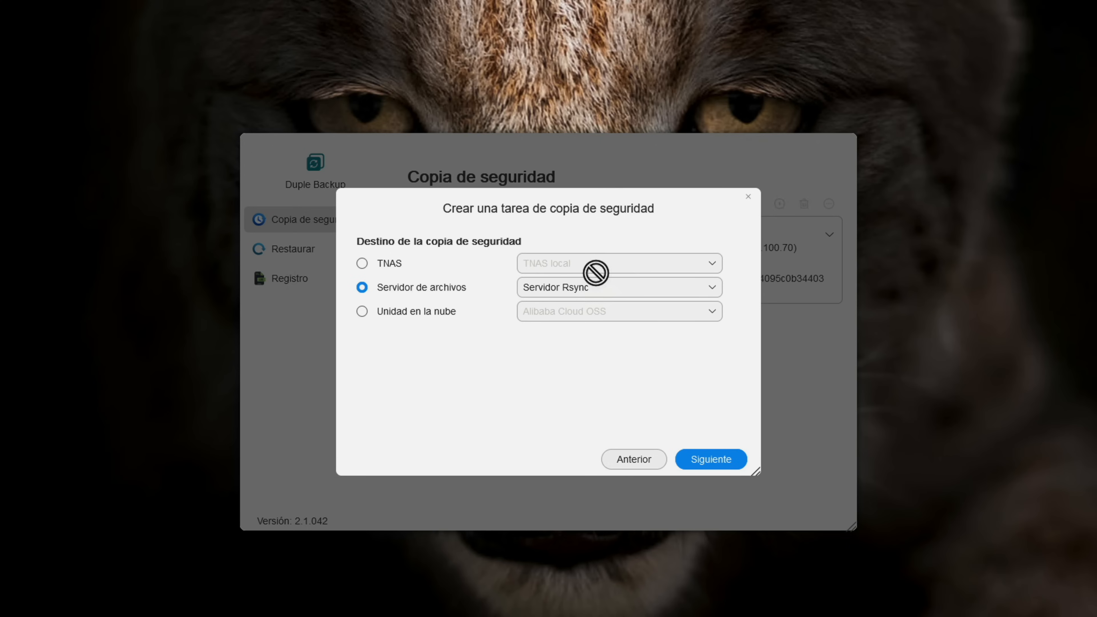
pyautogui.click(599, 289)
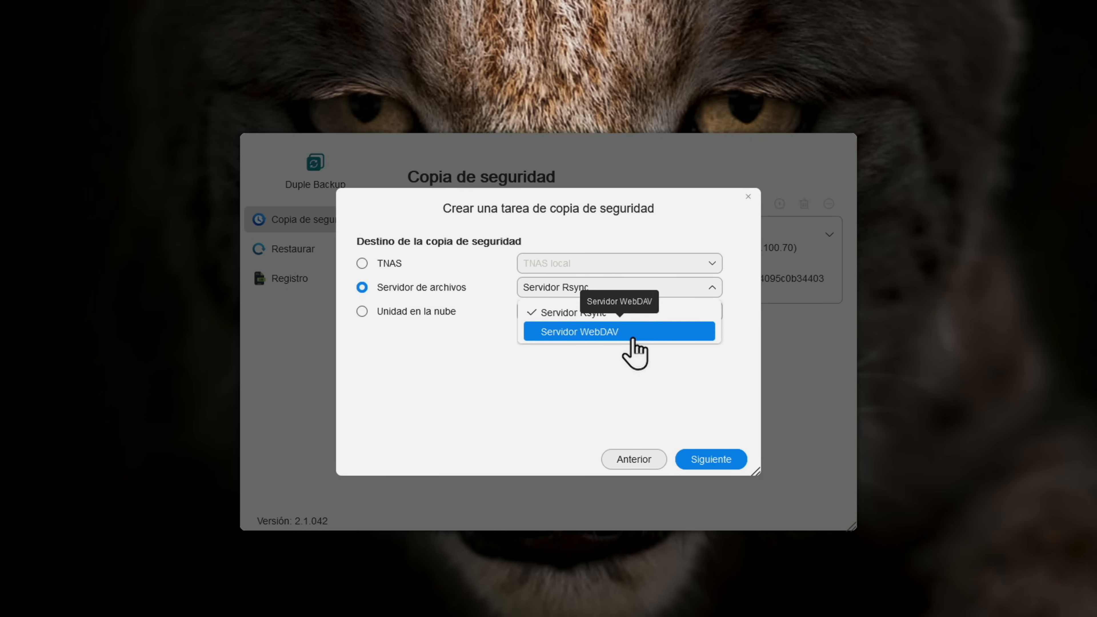
pyautogui.click(418, 315)
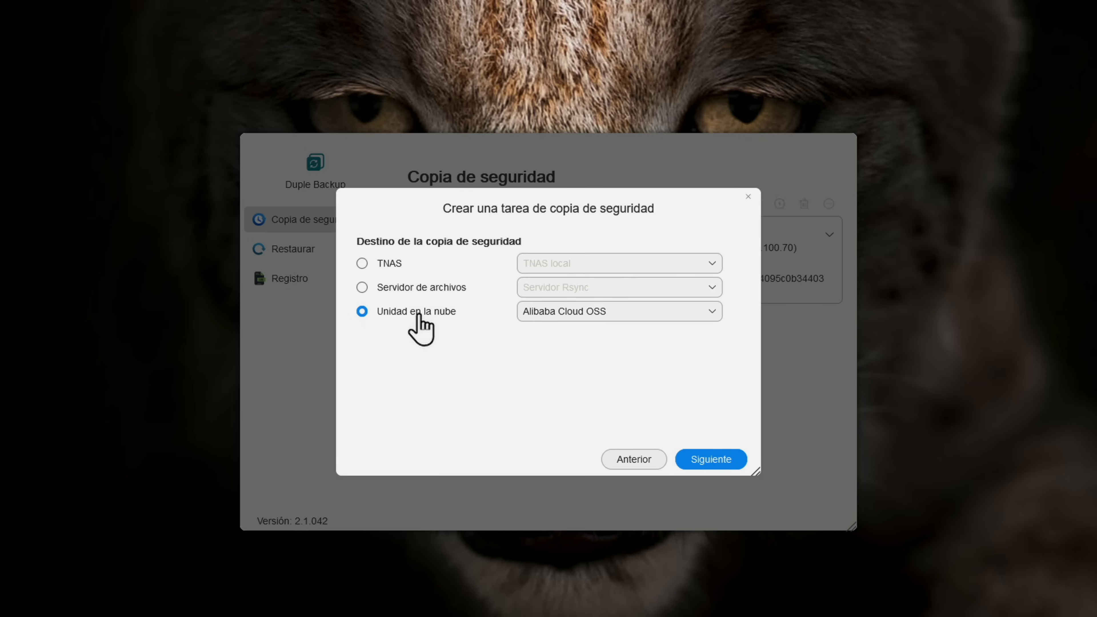
pyautogui.click(622, 312)
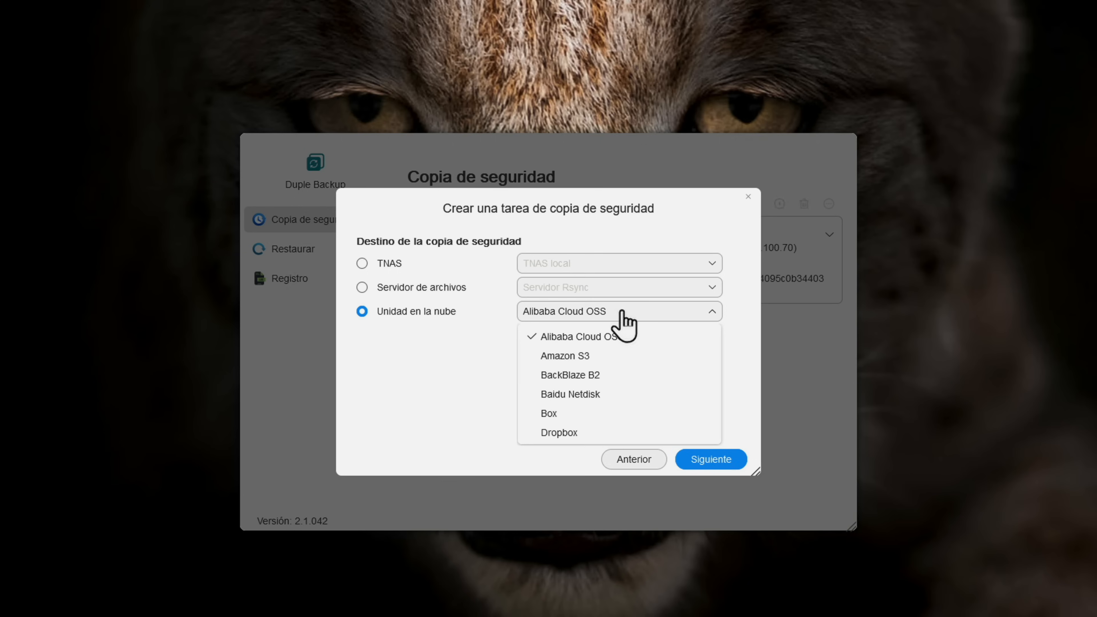
pyautogui.scroll(-3, 662, 391)
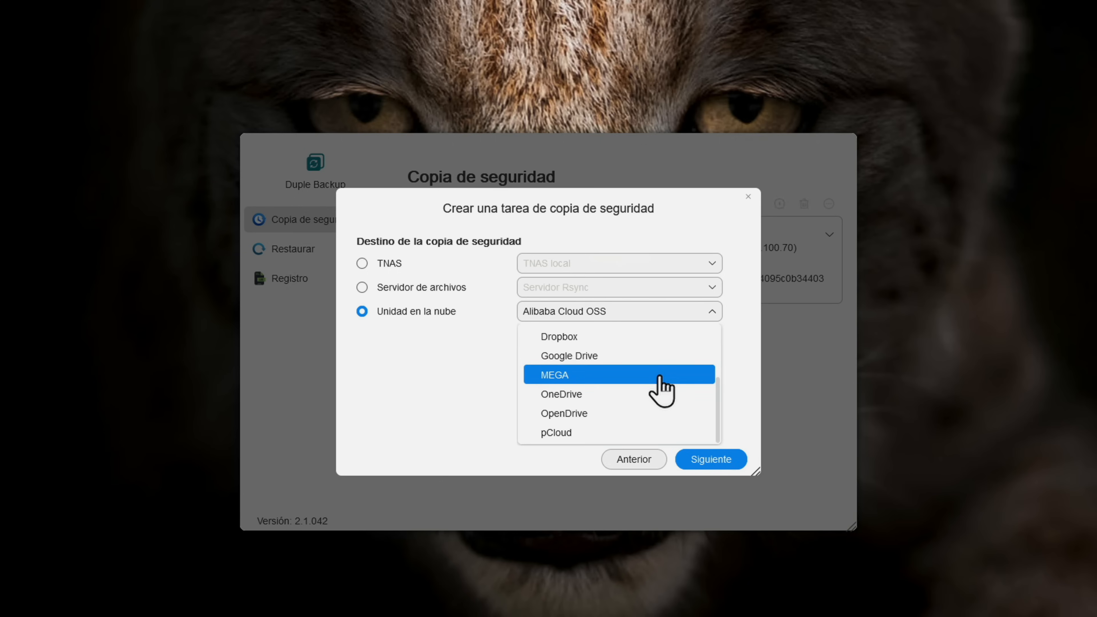
pyautogui.scroll(3, 659, 376)
# Choose TNAS remoto as the backup destination and continue to the connection settings.
pyautogui.click(397, 264)
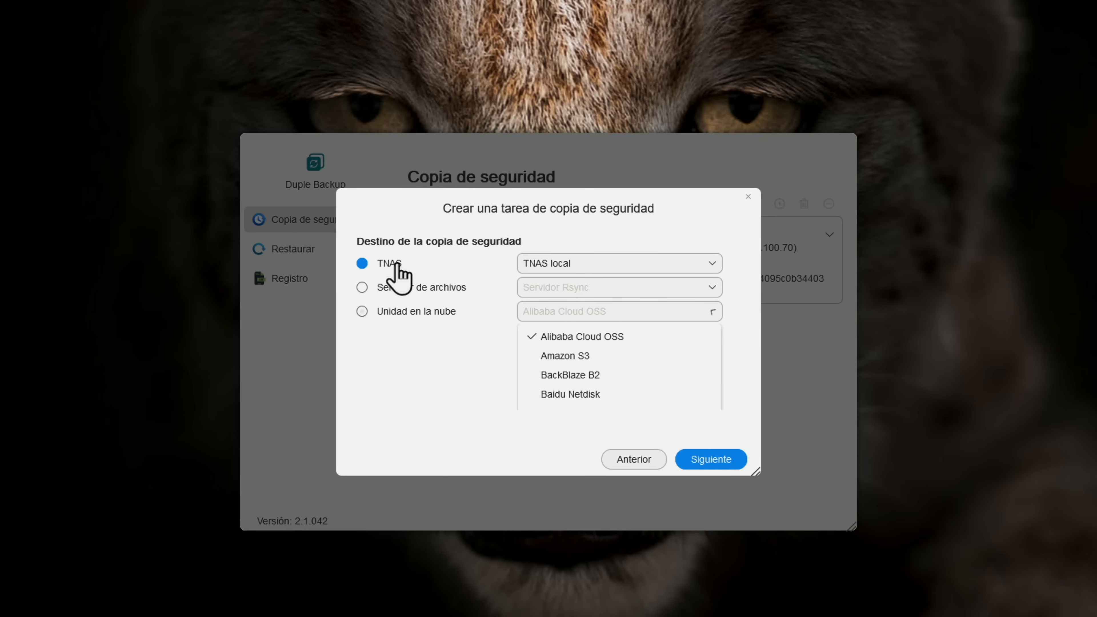
pyautogui.click(590, 265)
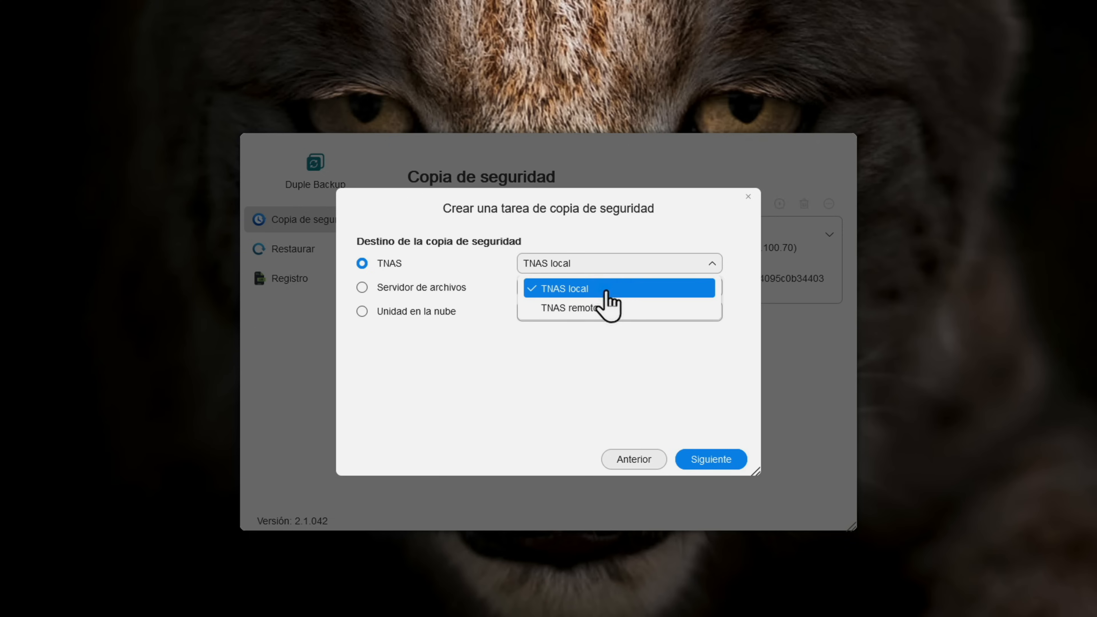
pyautogui.click(611, 308)
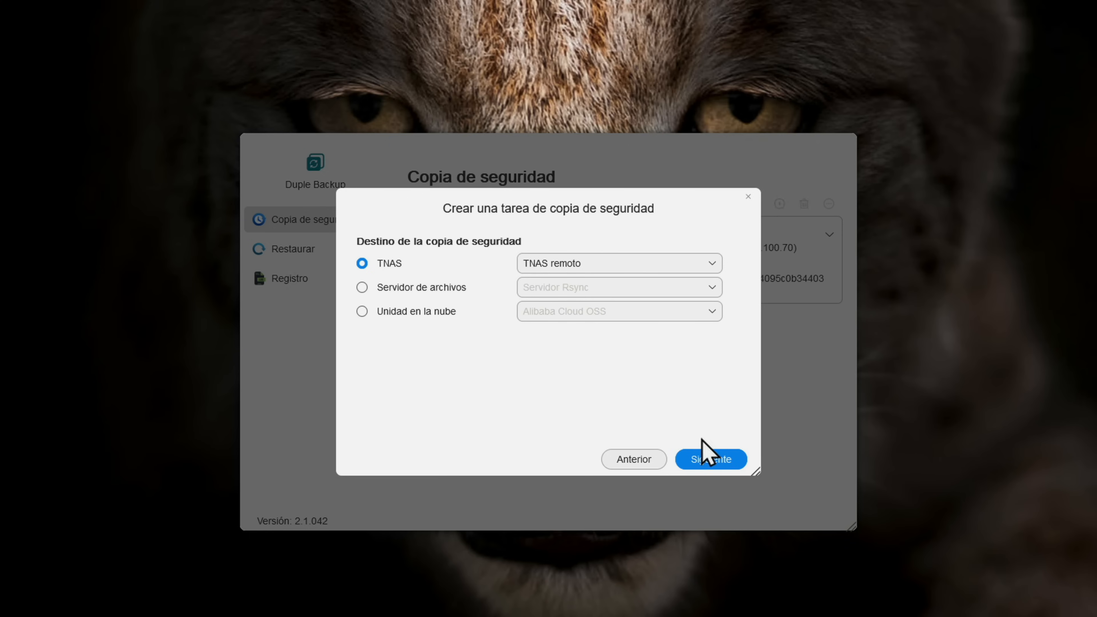
pyautogui.click(712, 462)
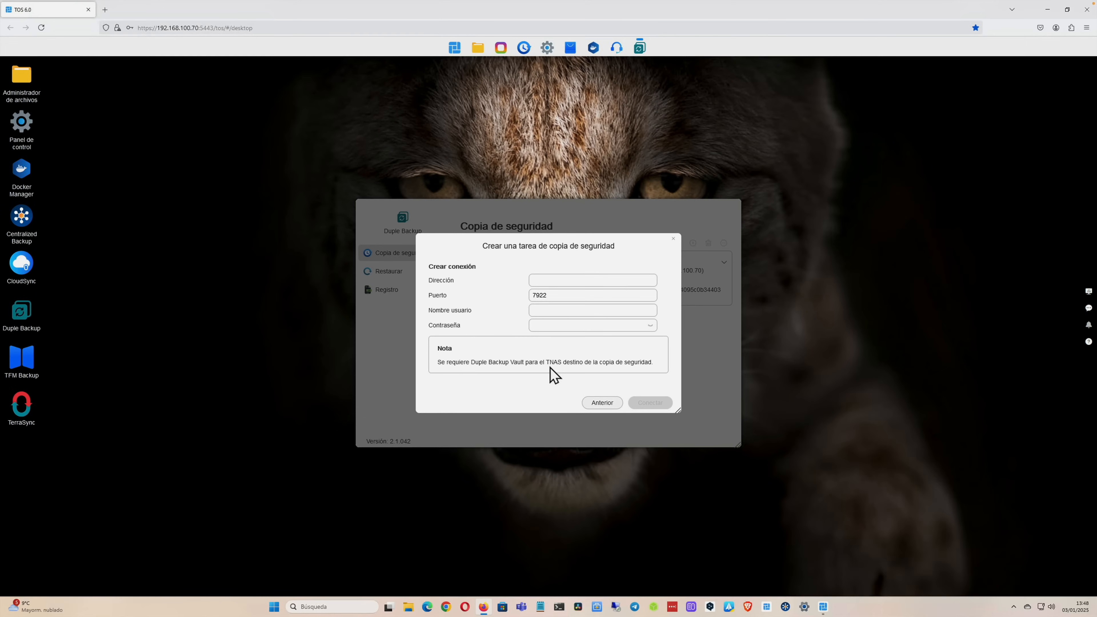
# Look up Duple Backup Vault among the recommended applications and inspect its configuration on the destination NAS at 192.168.100.78.
pyautogui.click(572, 50)
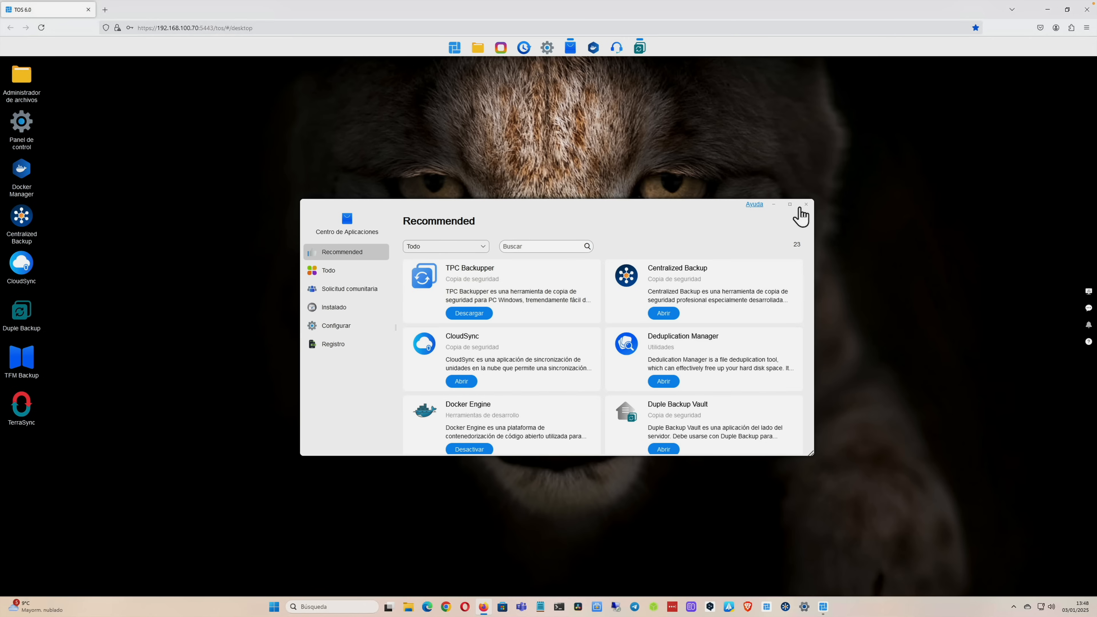
pyautogui.click(789, 206)
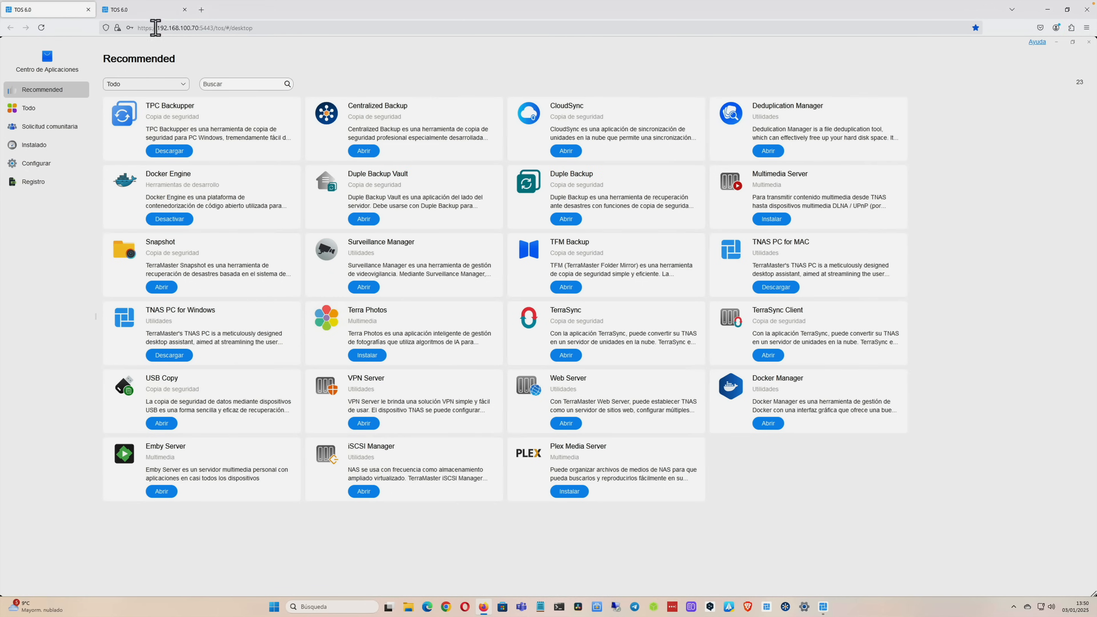
pyautogui.click(149, 11)
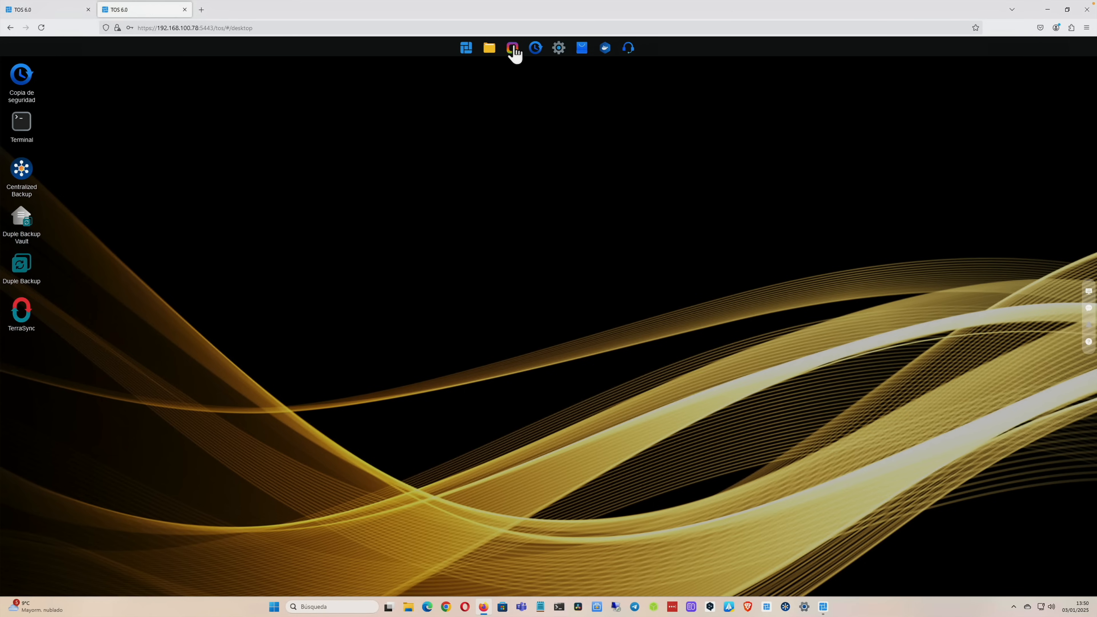
pyautogui.click(513, 48)
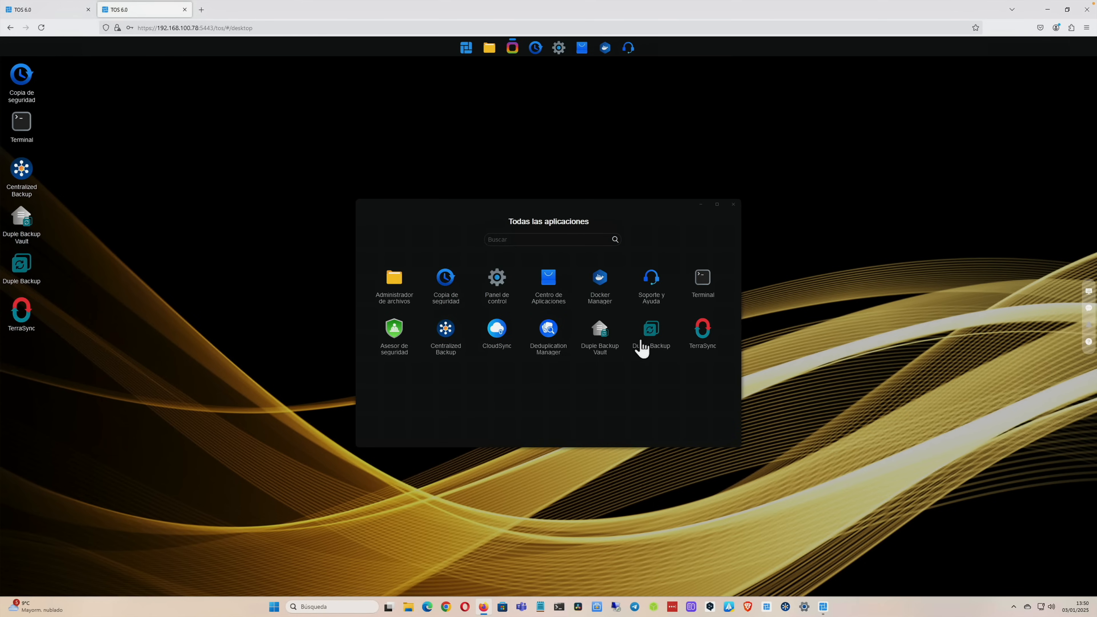
pyautogui.click(601, 332)
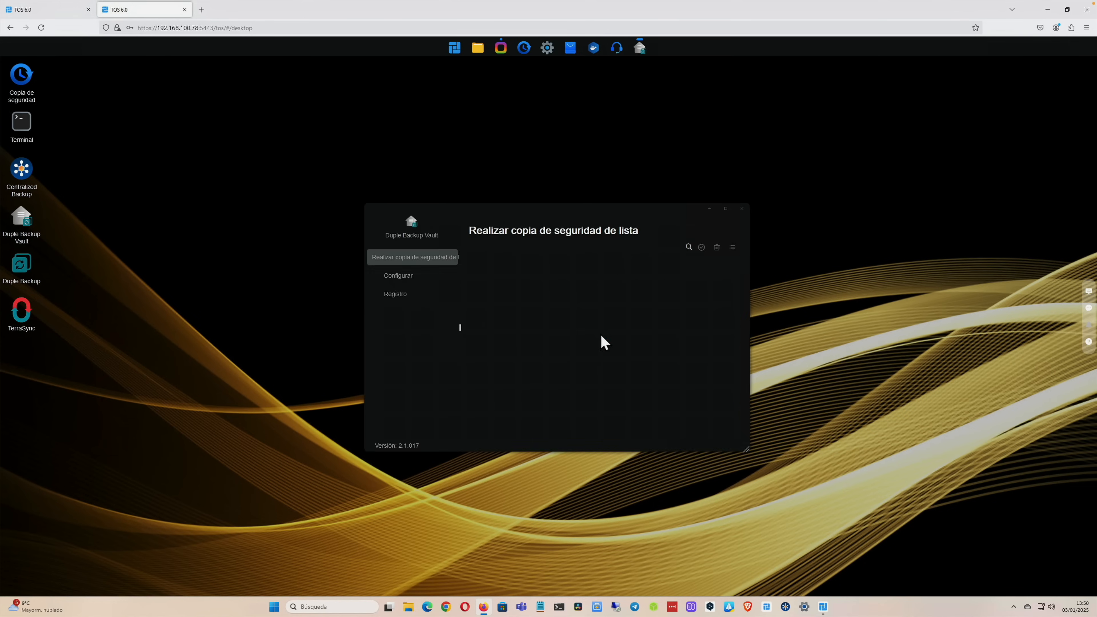
pyautogui.click(380, 270)
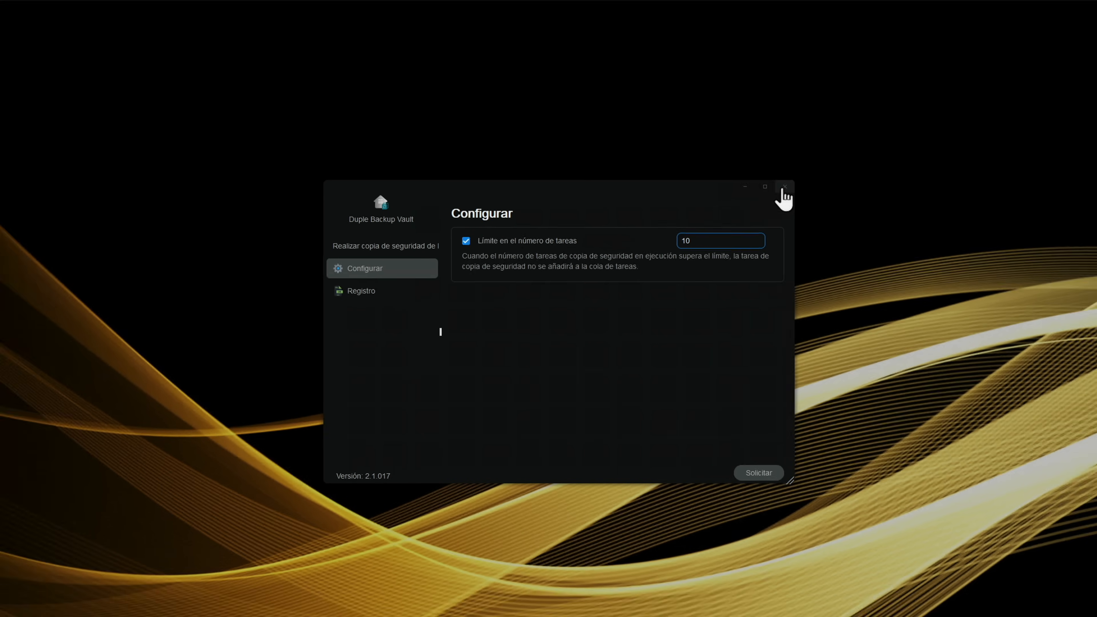
pyautogui.click(807, 175)
# Back on the source NAS, connect the task to 192.168.100.78 on port 7922, entering the username and account password.
pyautogui.click(54, 7)
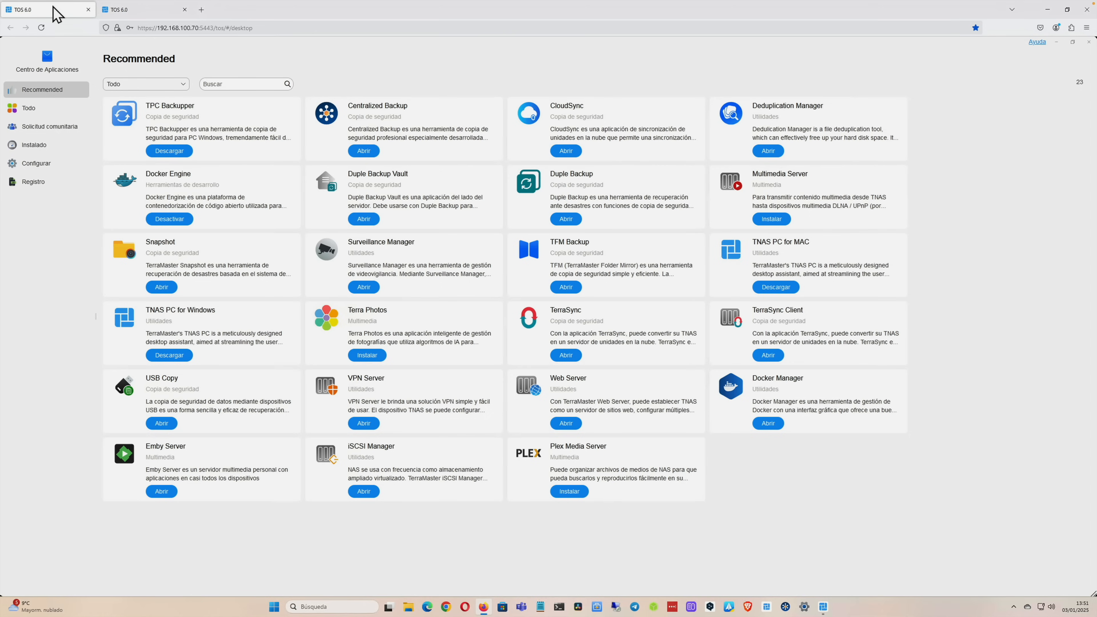
pyautogui.click(1089, 43)
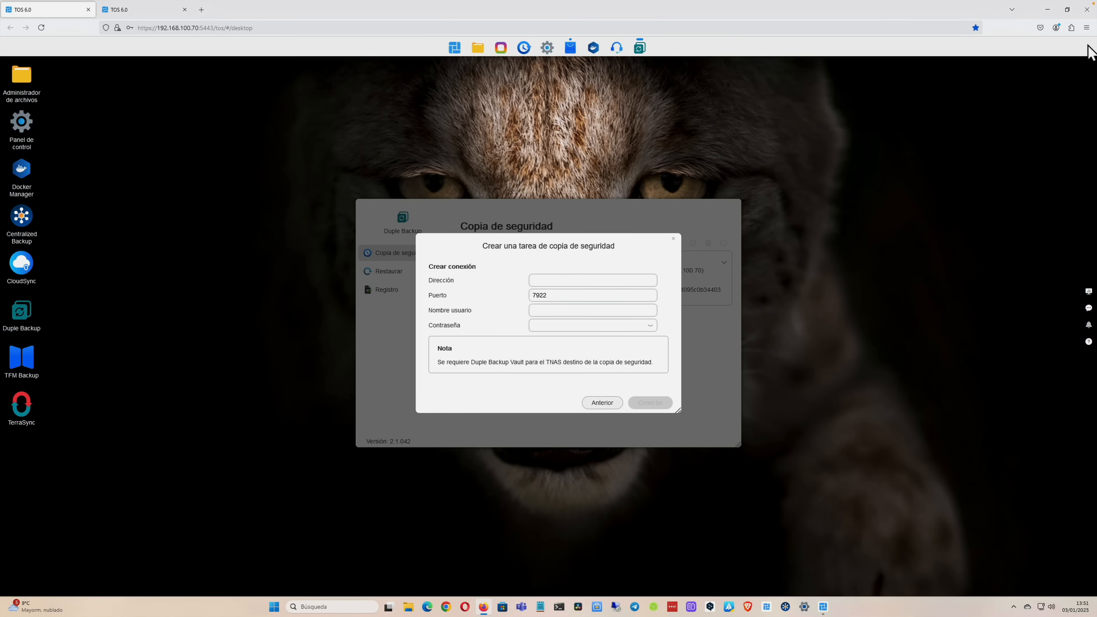
pyautogui.click(560, 282)
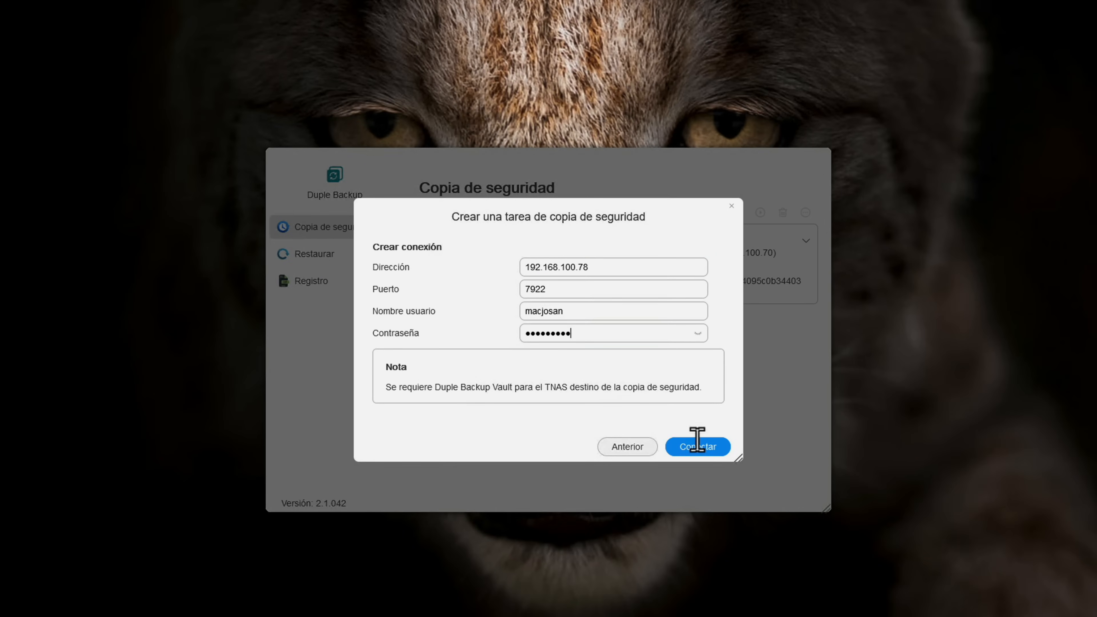
pyautogui.click(714, 450)
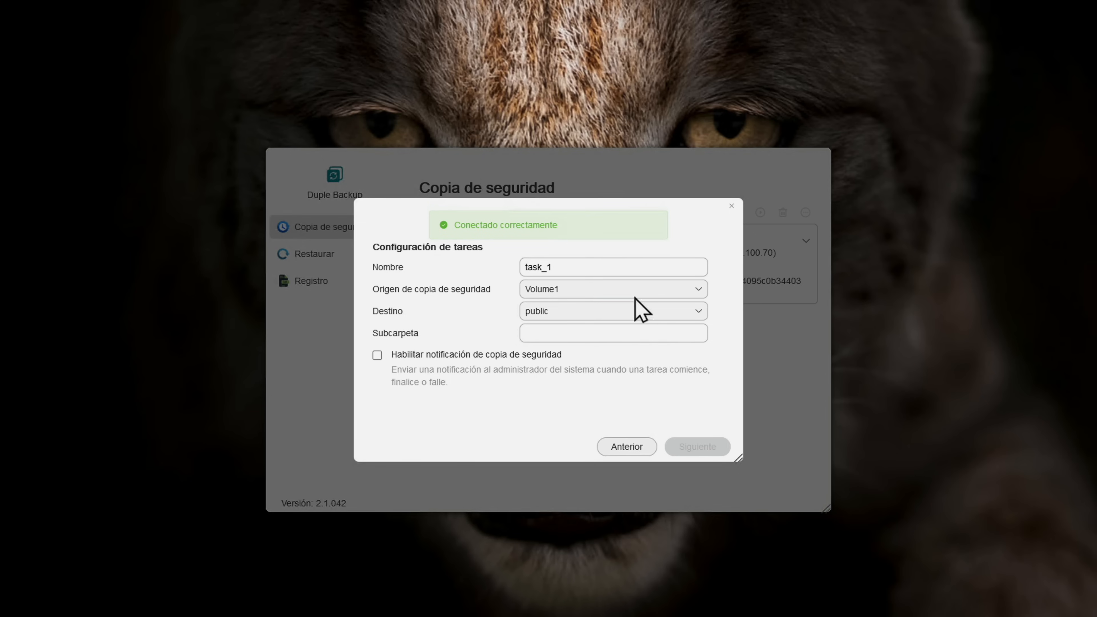
# Name the backup task Copia_Vol-3.
pyautogui.click(609, 263)
pyautogui.moveTo(603, 265); pyautogui.dragTo(509, 265)
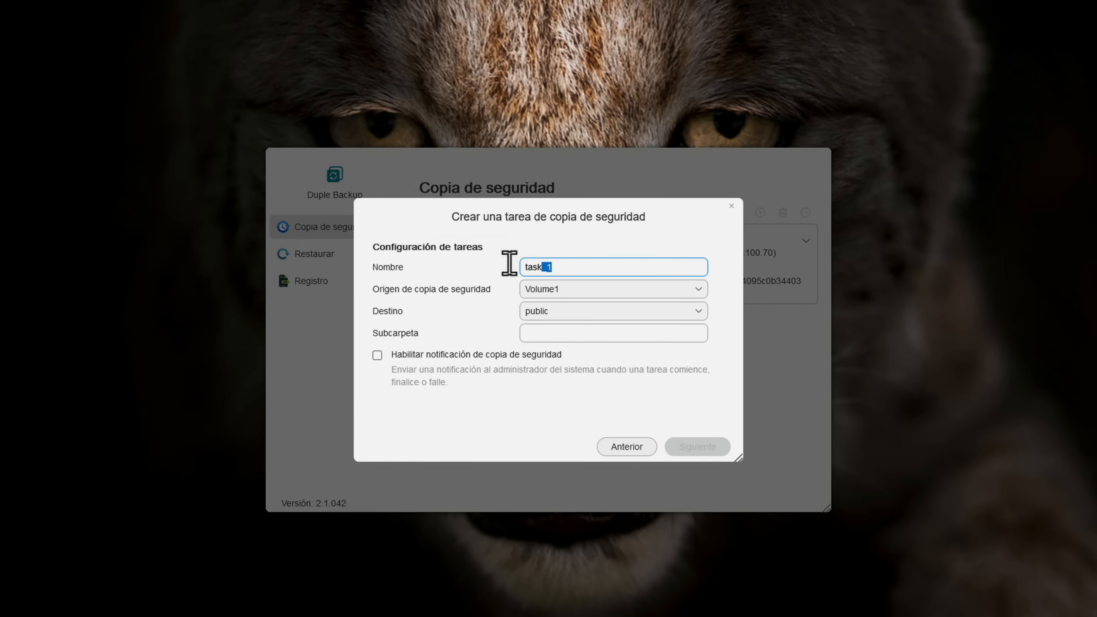
pyautogui.write('Copia_Vol-3')
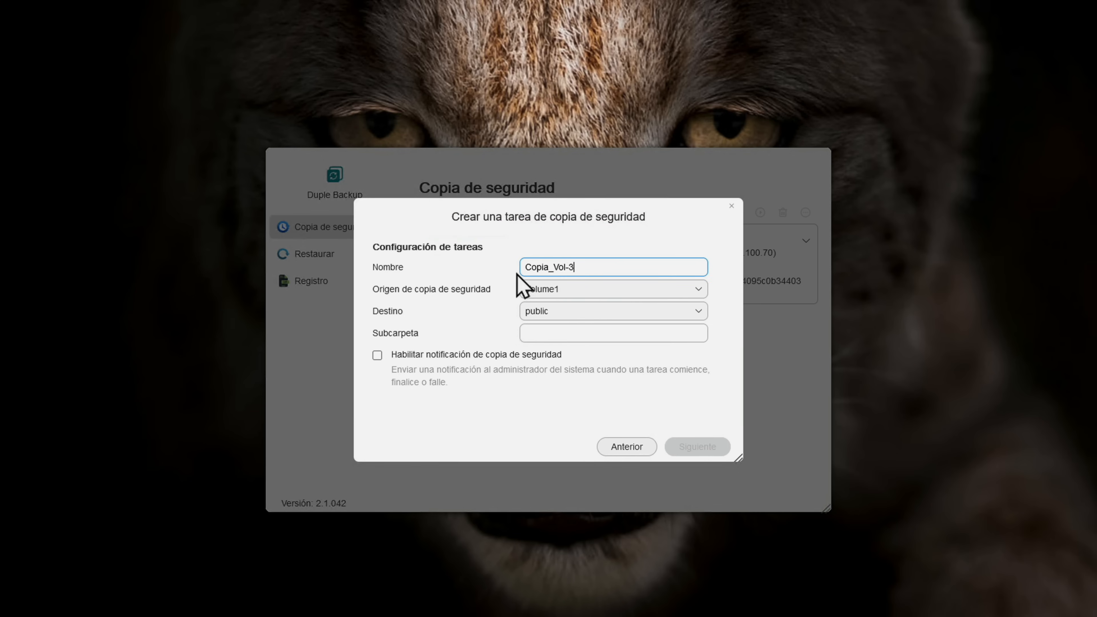
# Set Volume3 as the only backup source, leaving Volume1 deselected.
pyautogui.click(559, 293)
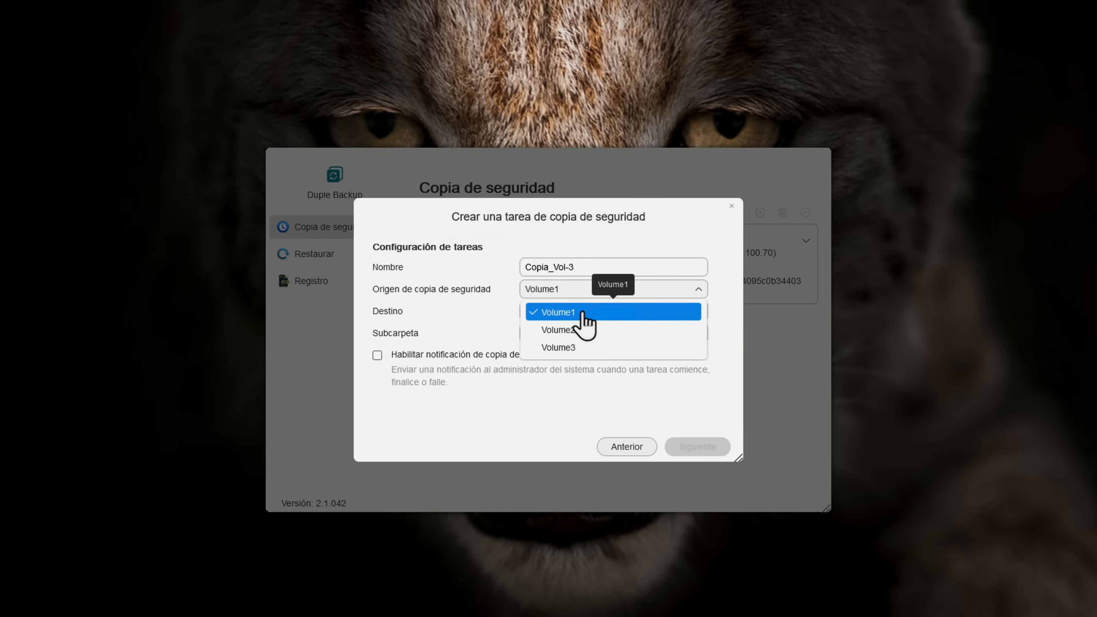
pyautogui.click(545, 349)
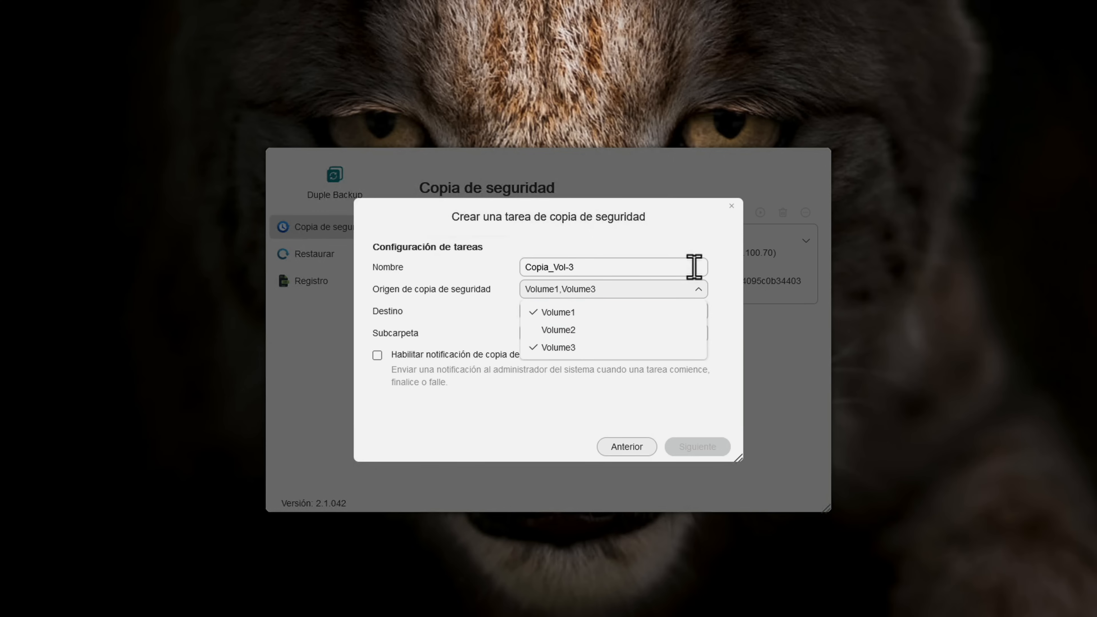
pyautogui.click(723, 305)
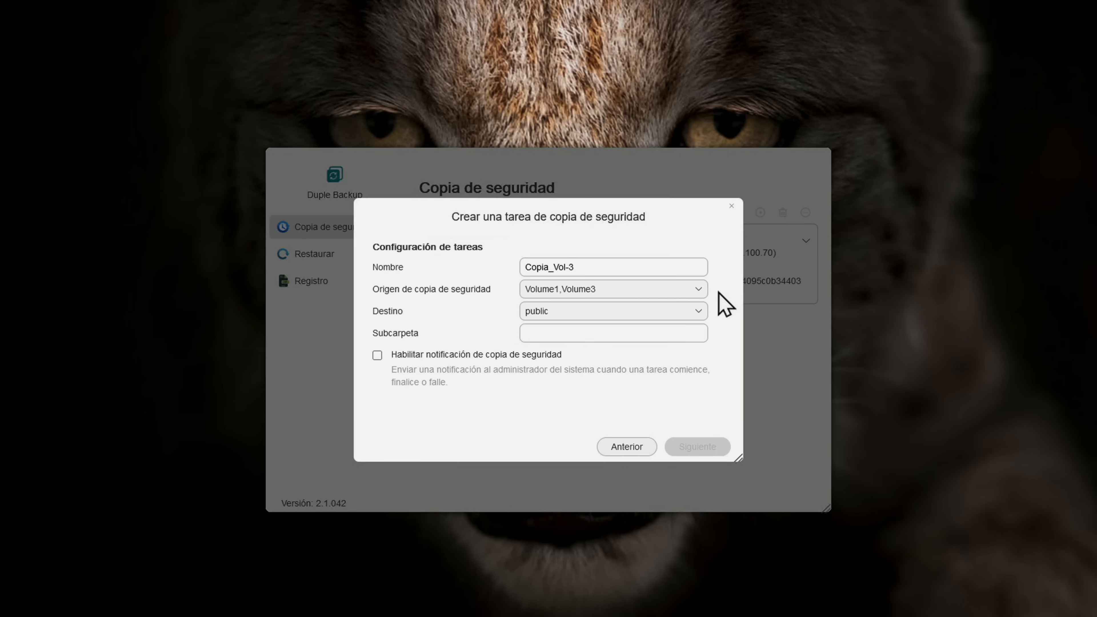
pyautogui.click(659, 293)
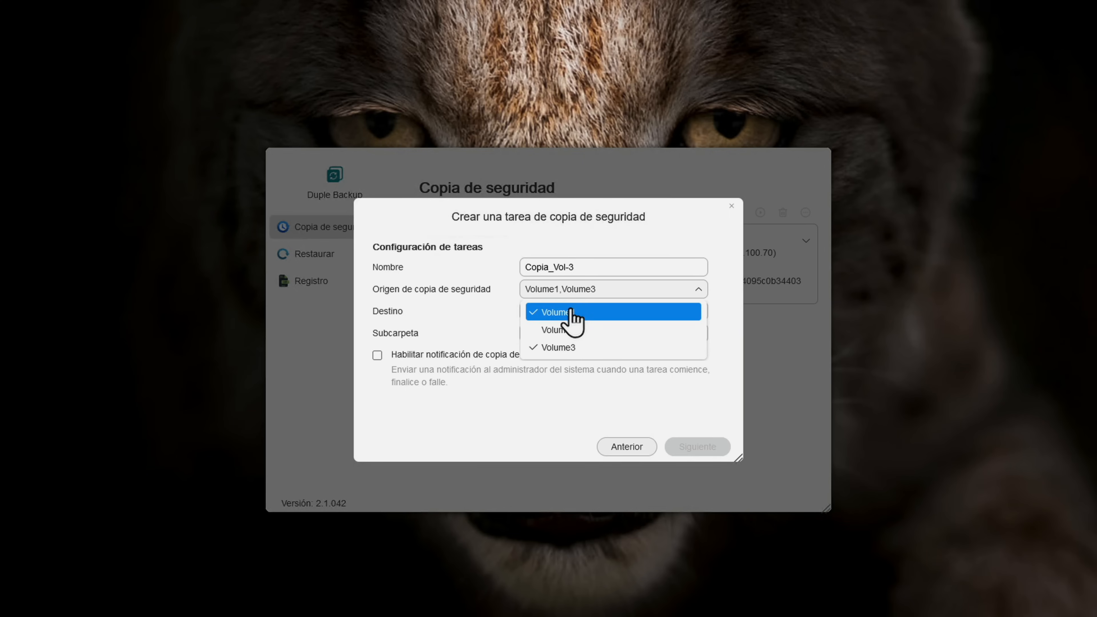
pyautogui.click(542, 313)
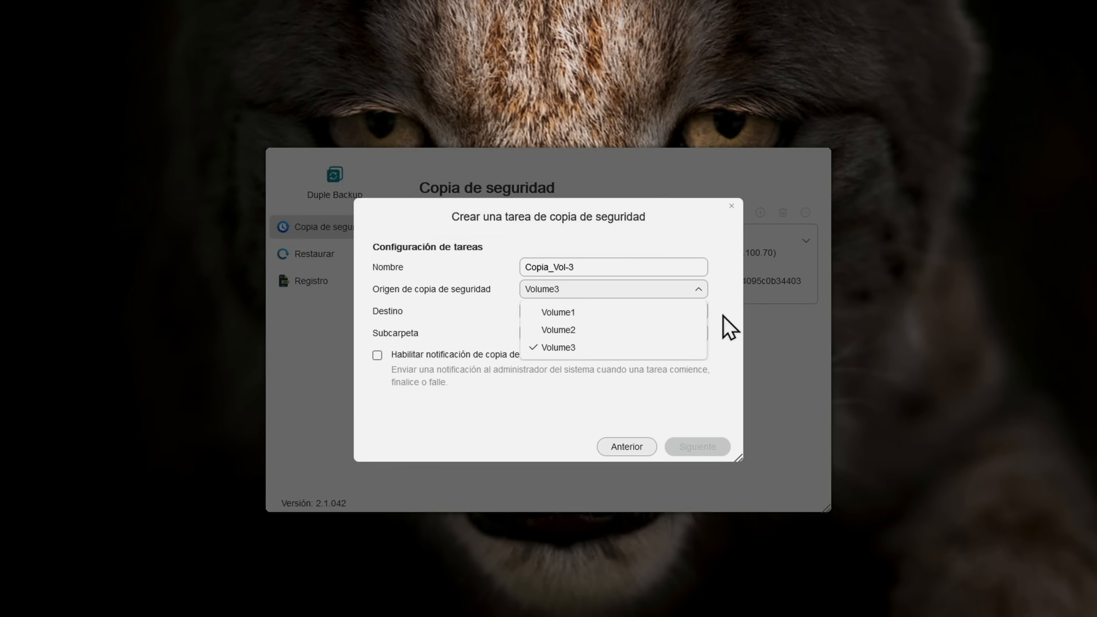
pyautogui.click(722, 325)
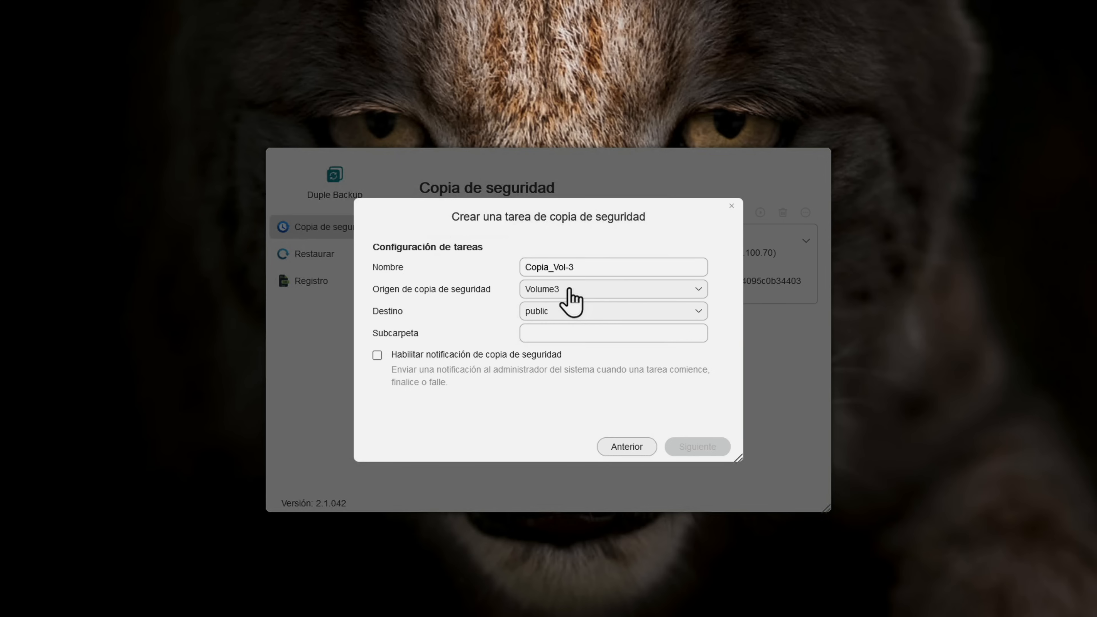
# Set the destination to DUPLE-T12 with subfolder T12-vol3, enable backup notifications and continue to the schedule.
pyautogui.click(579, 308)
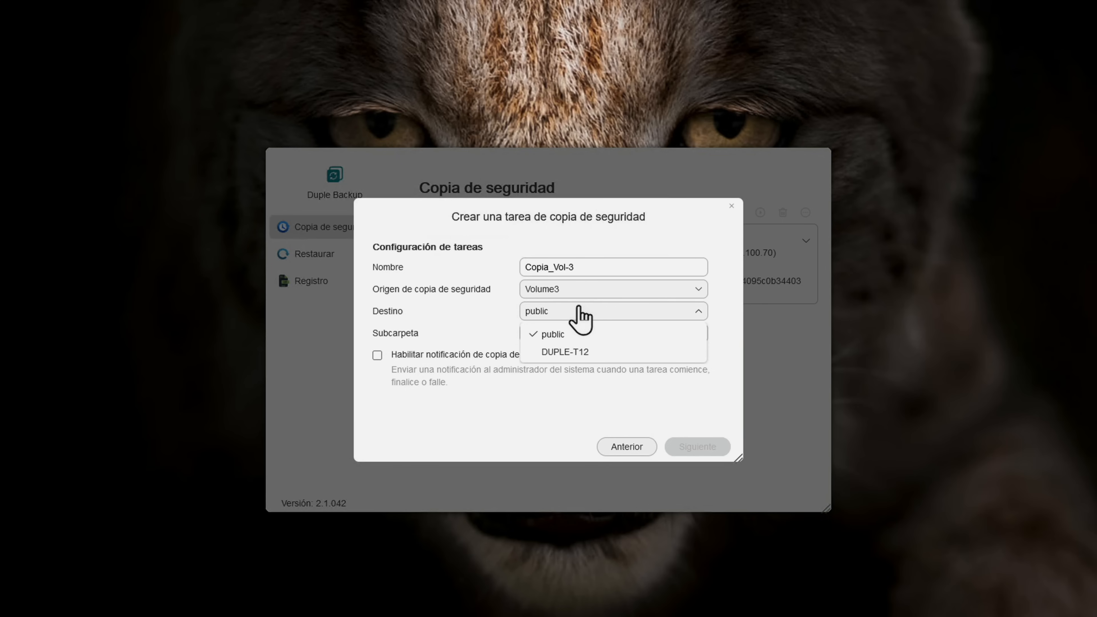
pyautogui.click(579, 352)
pyautogui.click(538, 333)
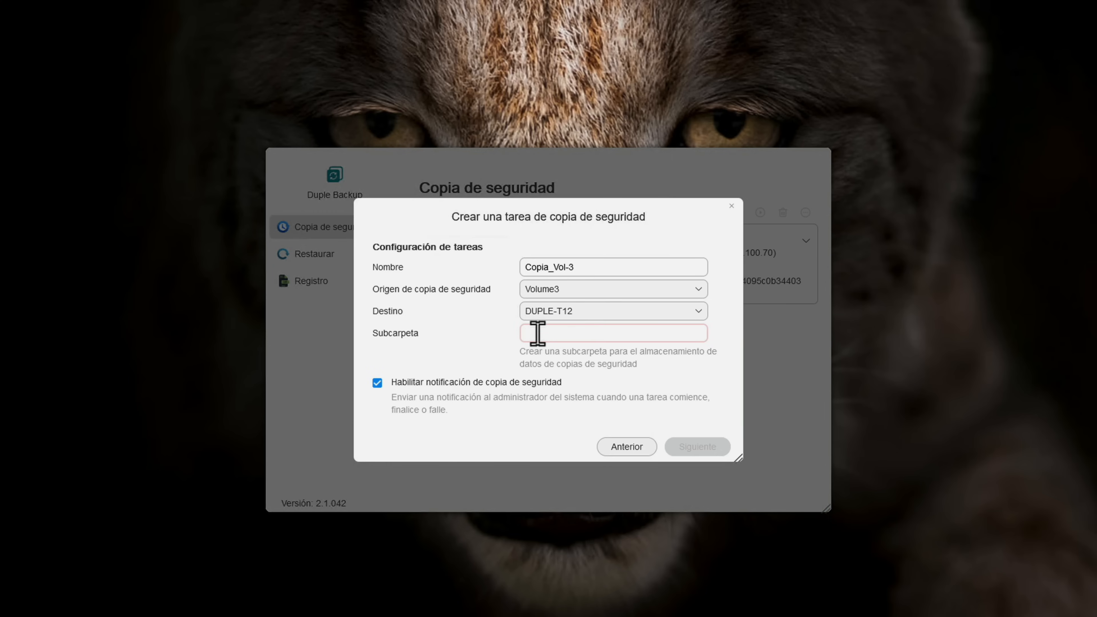
pyautogui.write('T12-vol3')
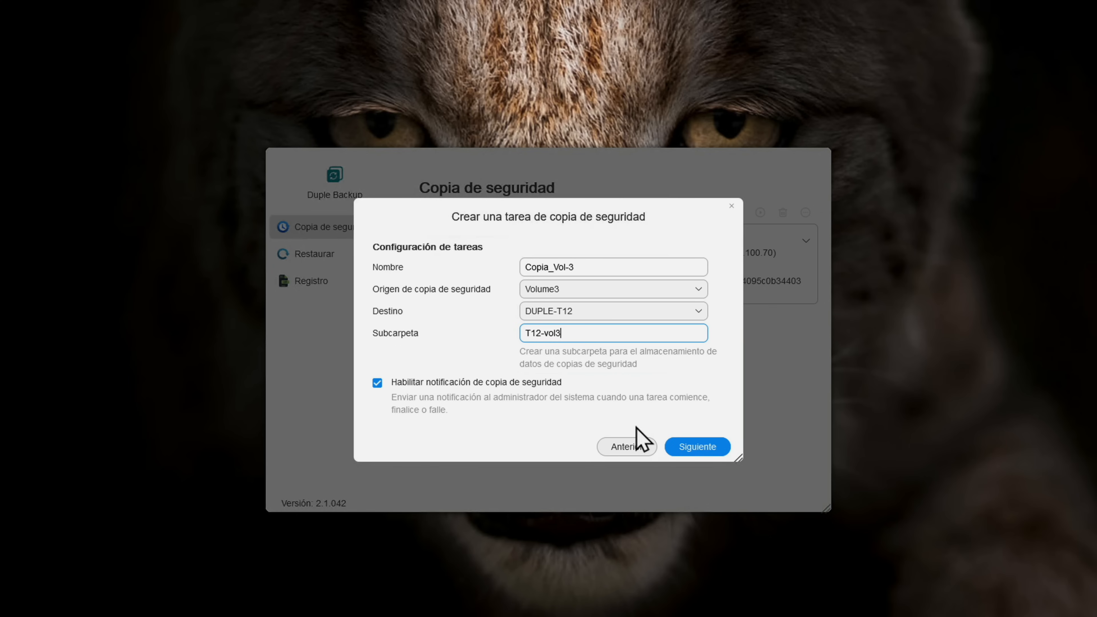
pyautogui.click(711, 451)
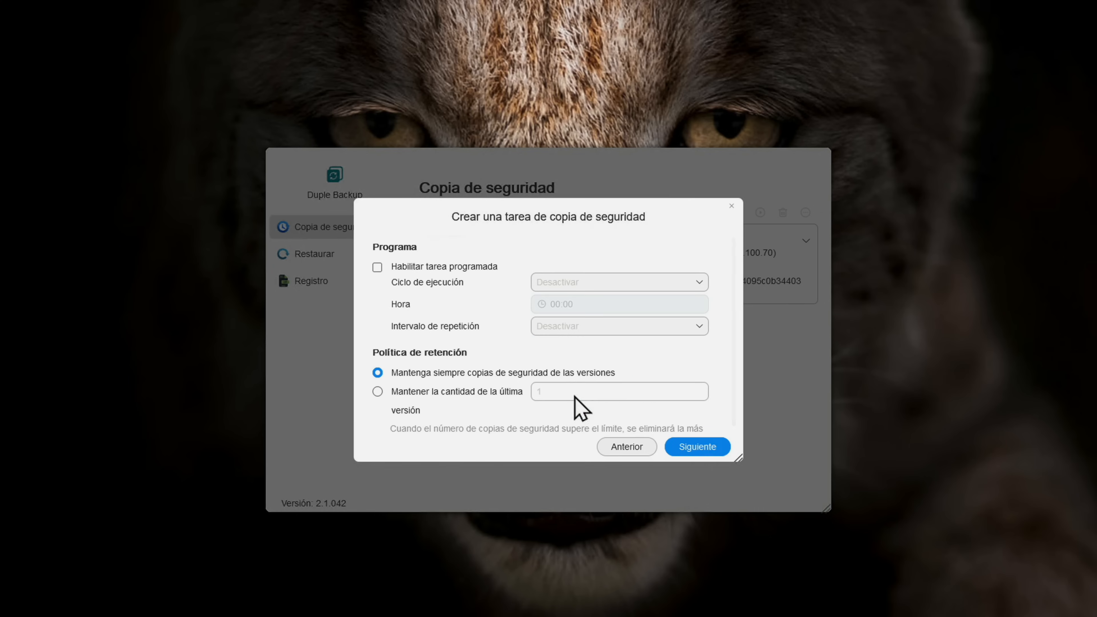
# Enable the scheduled task for Lunes, set its start time and continue with all backup versions retained.
pyautogui.click(398, 276)
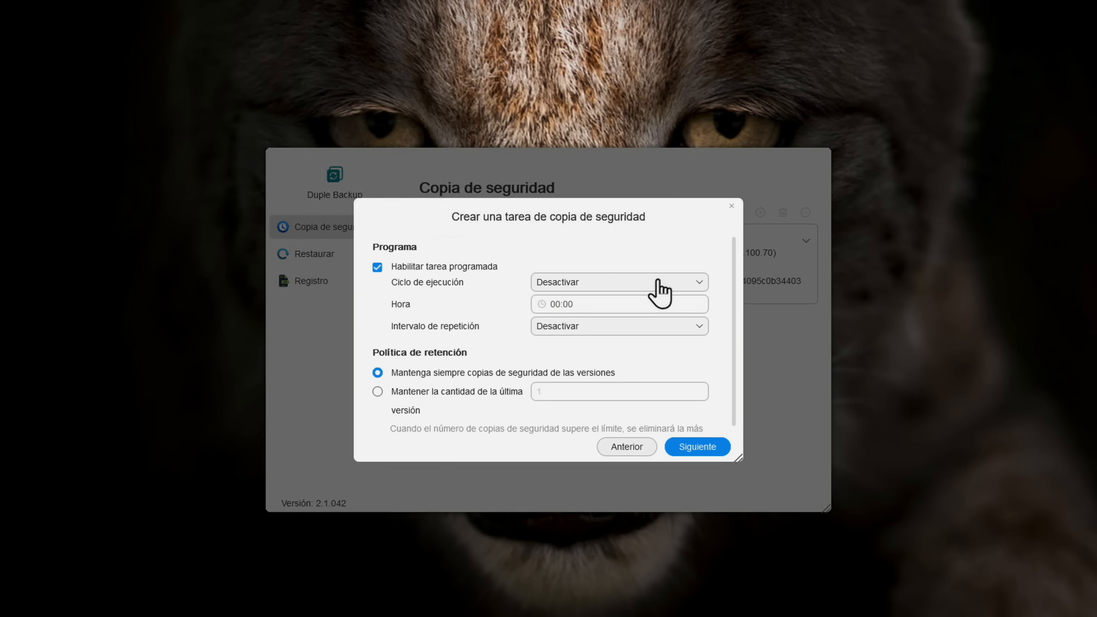
pyautogui.click(660, 286)
pyautogui.click(627, 375)
pyautogui.click(717, 394)
pyautogui.click(618, 304)
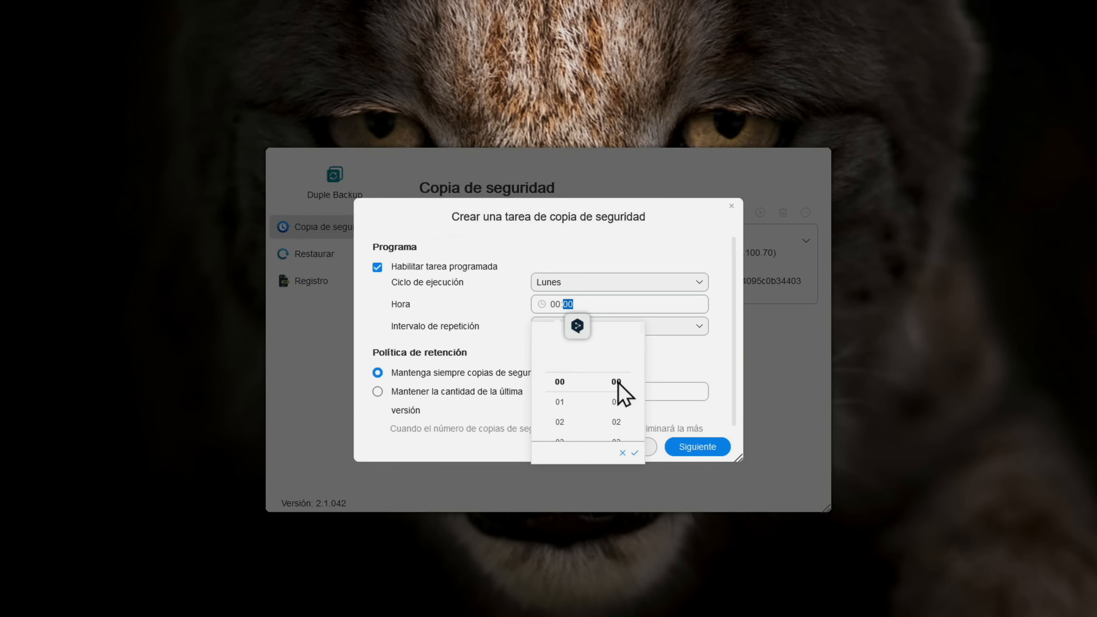
pyautogui.click(559, 402)
pyautogui.click(634, 453)
pyautogui.click(714, 446)
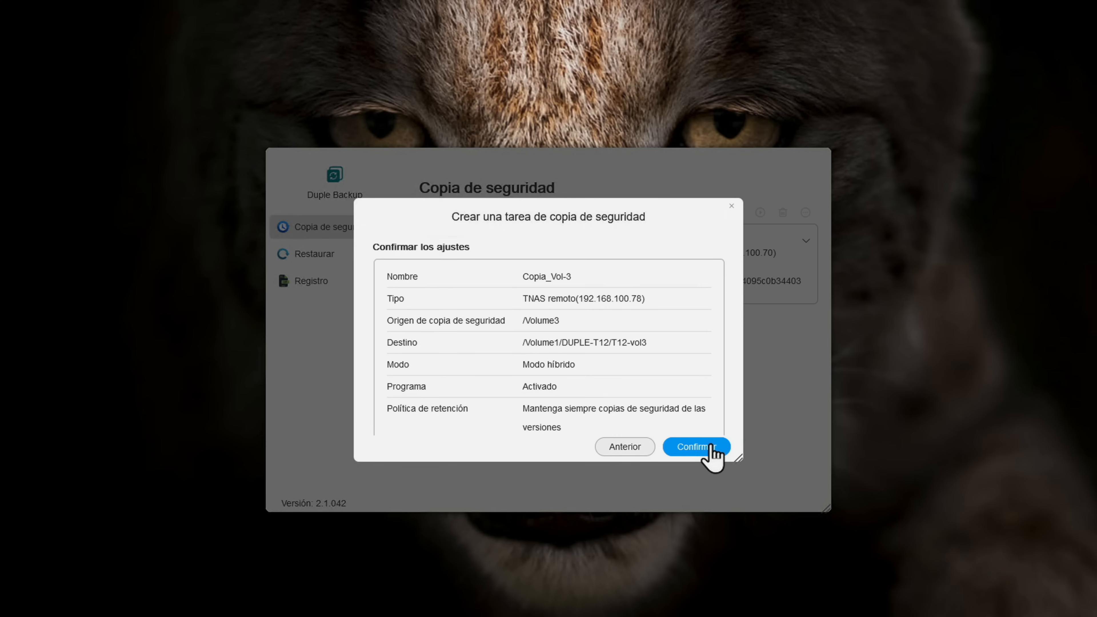
# Create the backup task without running it immediately, and select Copia_Vol-3 to locate its manual start command.
pyautogui.scroll(-1, 698, 319)
pyautogui.click(708, 454)
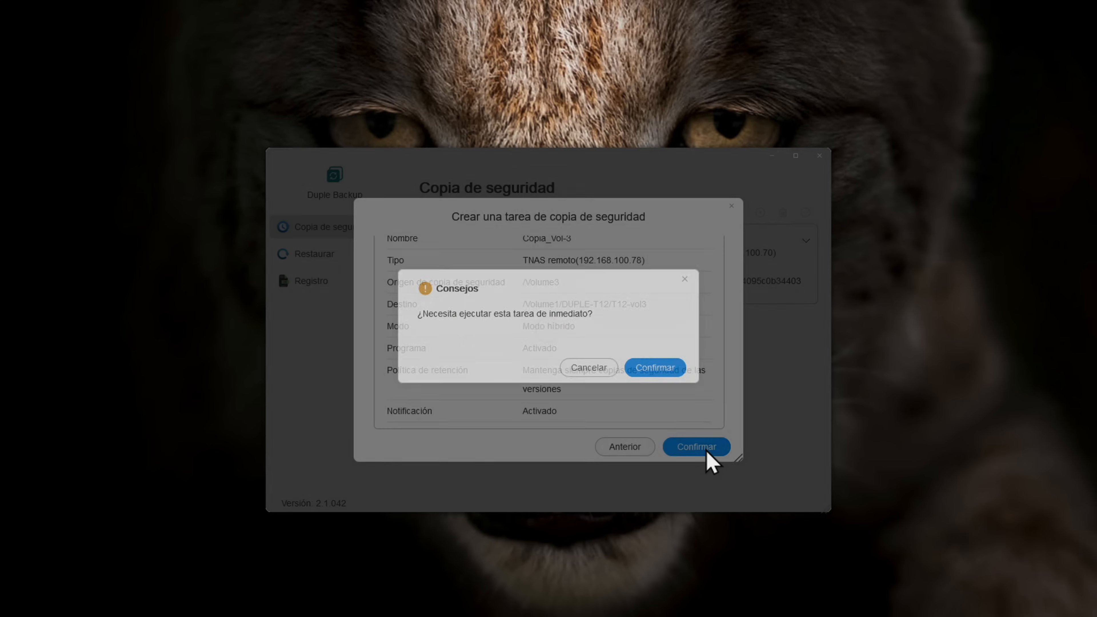
pyautogui.click(608, 375)
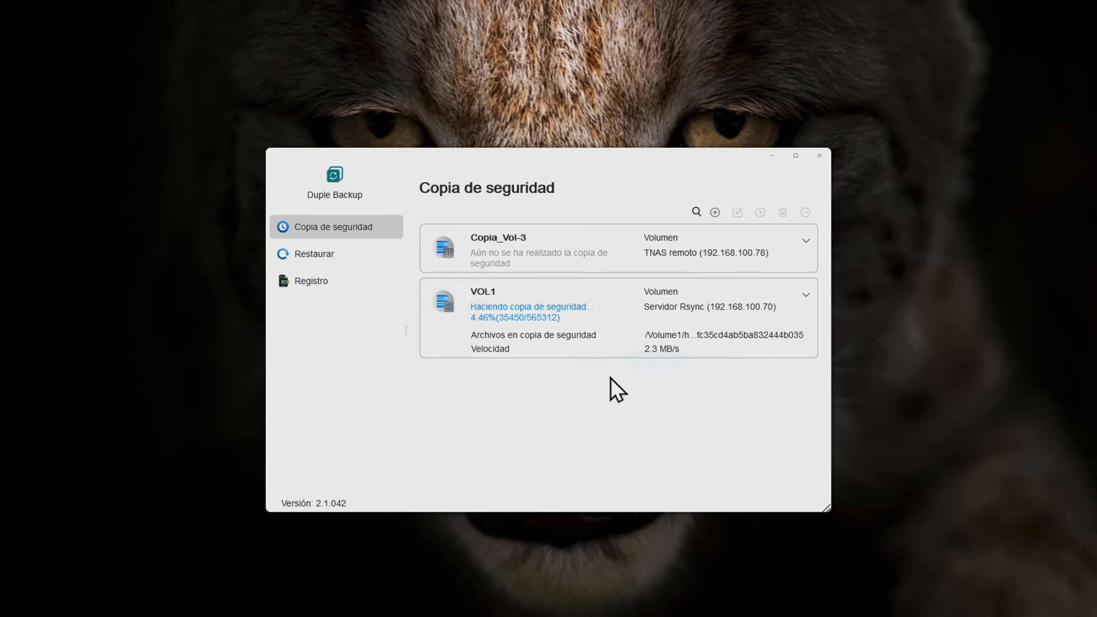
pyautogui.click(591, 238)
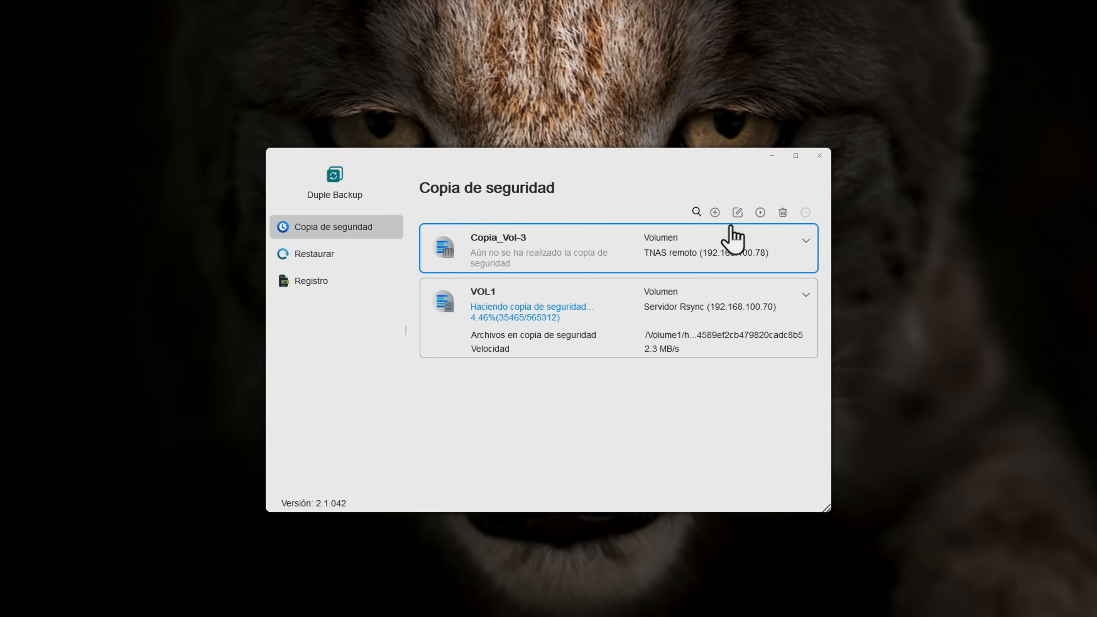
pyautogui.click(760, 213)
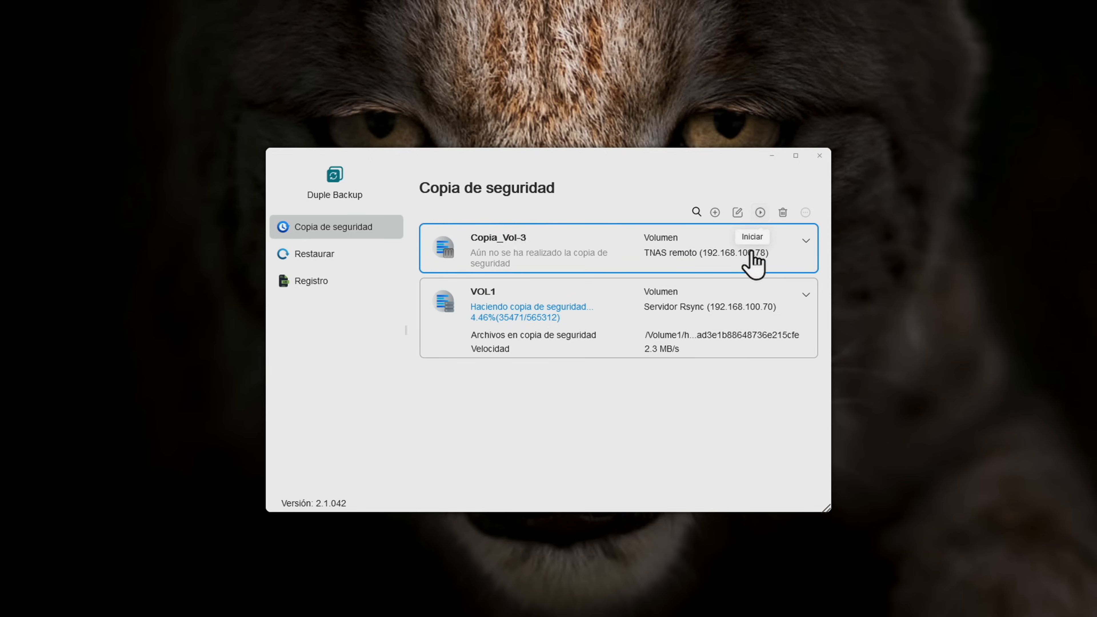